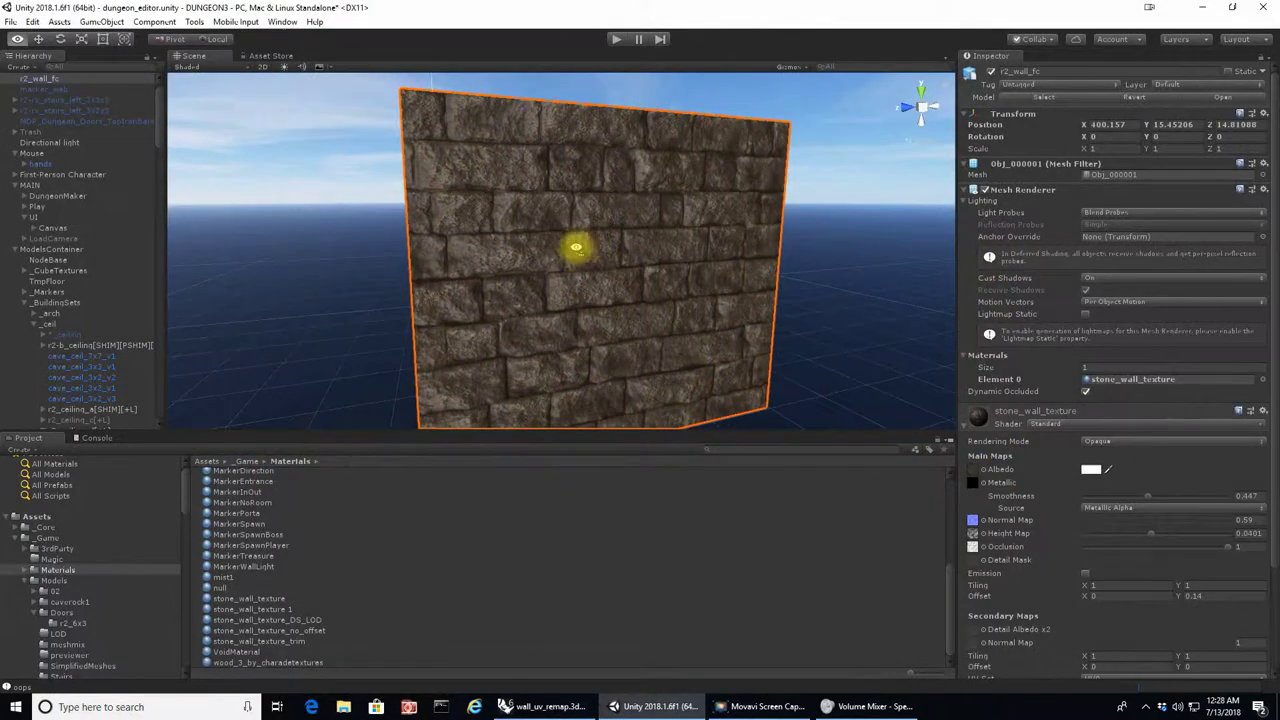
# Orbit the Unity Scene view around the stone wall to inspect its face and end texture
pyautogui.keyDown('alt'); pyautogui.moveTo(577, 248); pyautogui.dragTo(453, 203); pyautogui.keyUp('alt')
pyautogui.keyDown('alt'); pyautogui.moveTo(646, 238); pyautogui.dragTo(1247, 233); pyautogui.keyUp('alt')
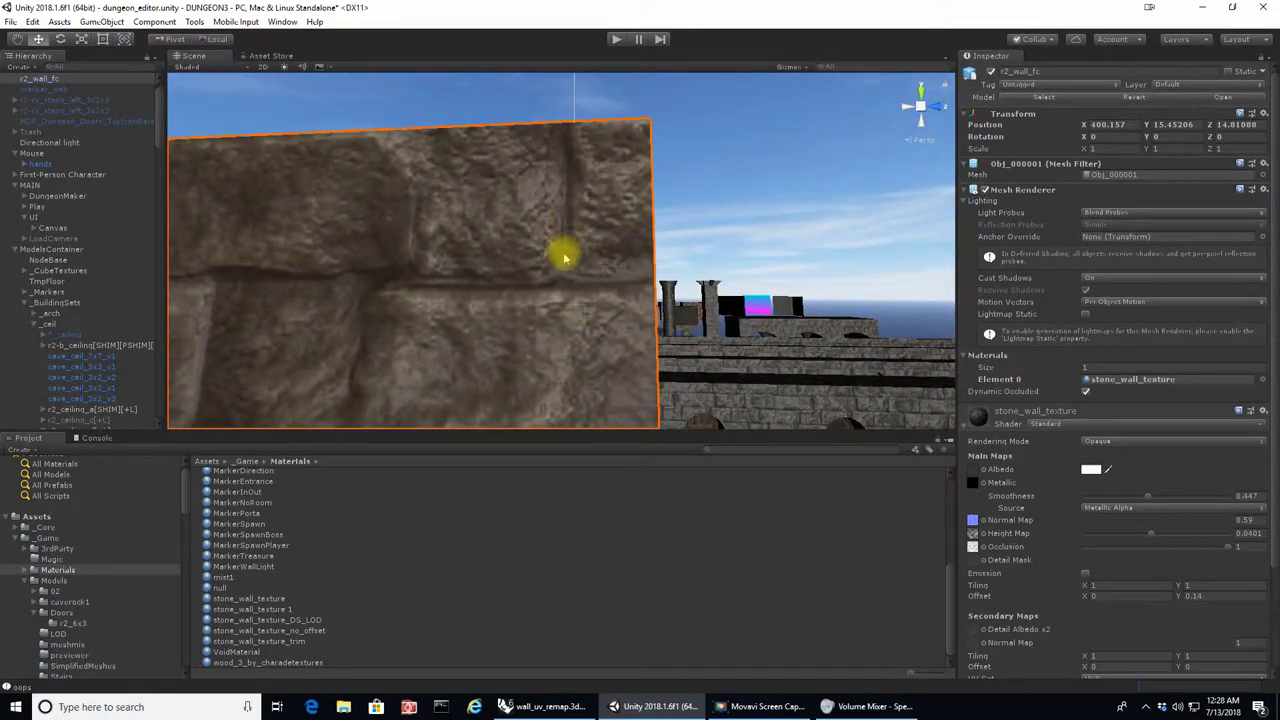
pyautogui.keyDown('alt'); pyautogui.moveTo(640, 285); pyautogui.dragTo(218, 275); pyautogui.keyUp('alt')
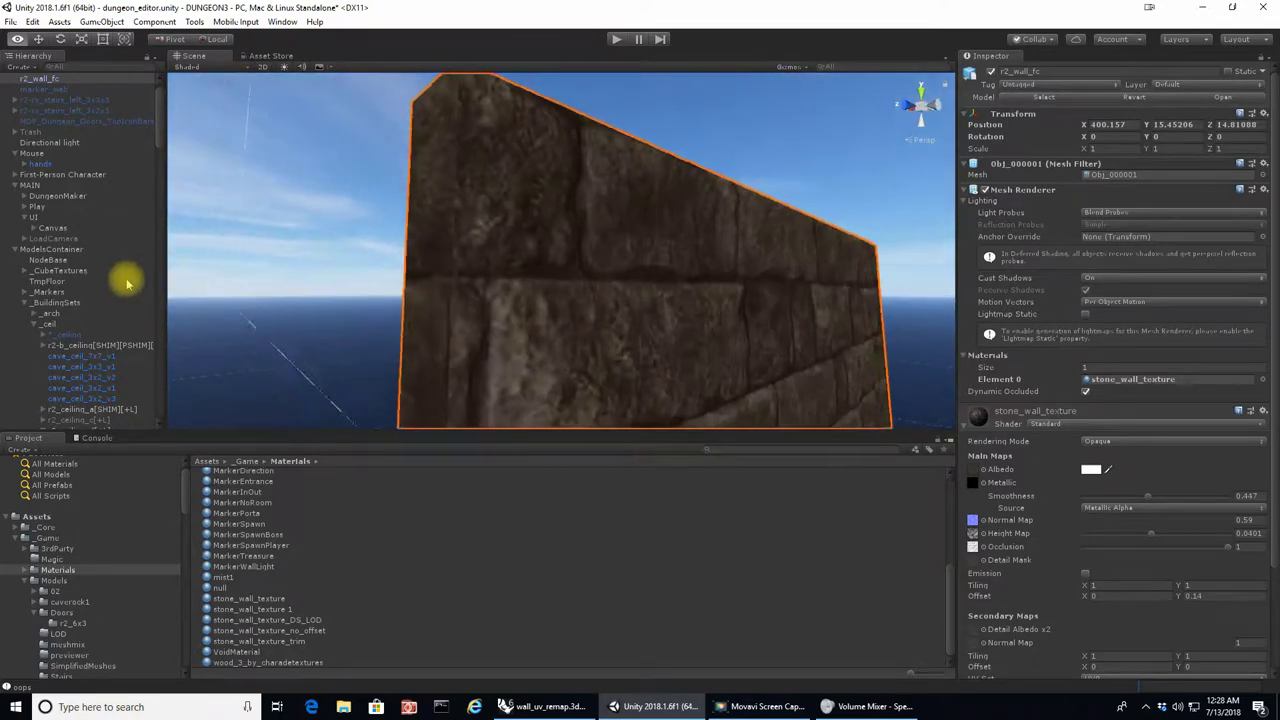
pyautogui.keyDown('alt'); pyautogui.moveTo(127, 284); pyautogui.dragTo(83, 286); pyautogui.keyUp('alt')
pyautogui.keyDown('alt'); pyautogui.moveTo(468, 266); pyautogui.dragTo(542, 321); pyautogui.keyUp('alt')
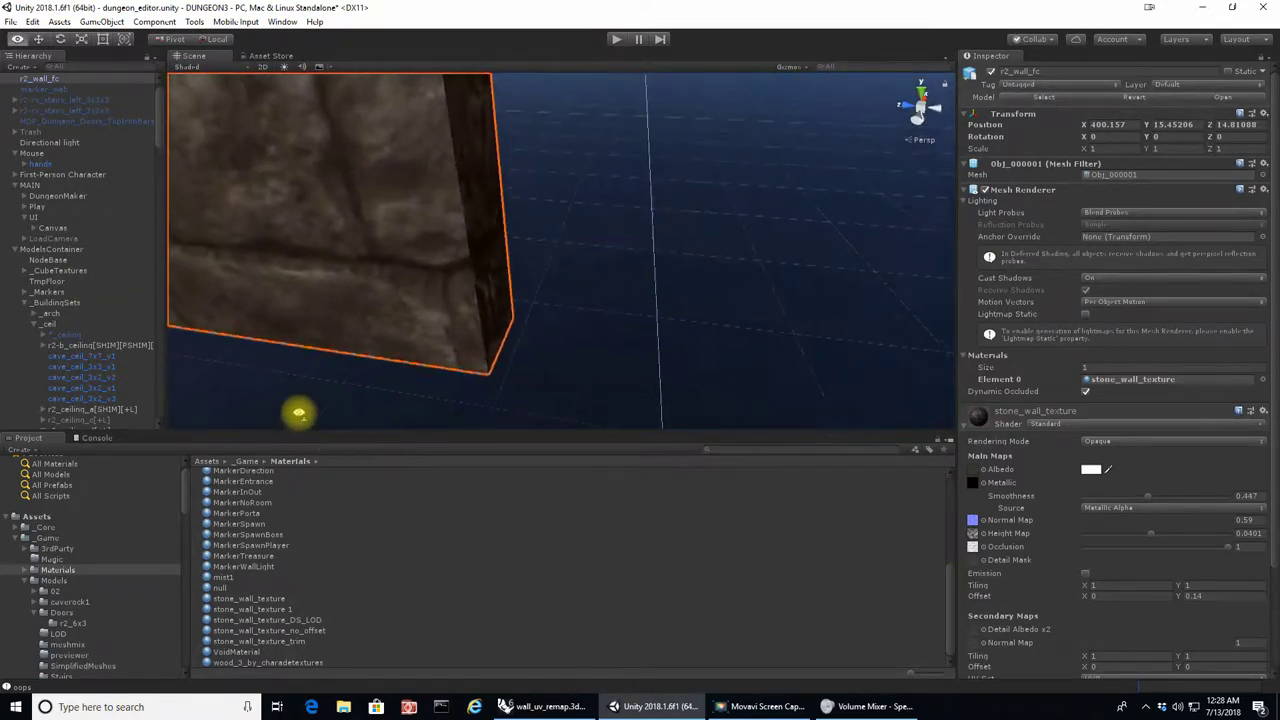
pyautogui.keyDown('alt'); pyautogui.moveTo(284, 397); pyautogui.dragTo(331, 362); pyautogui.keyUp('alt')
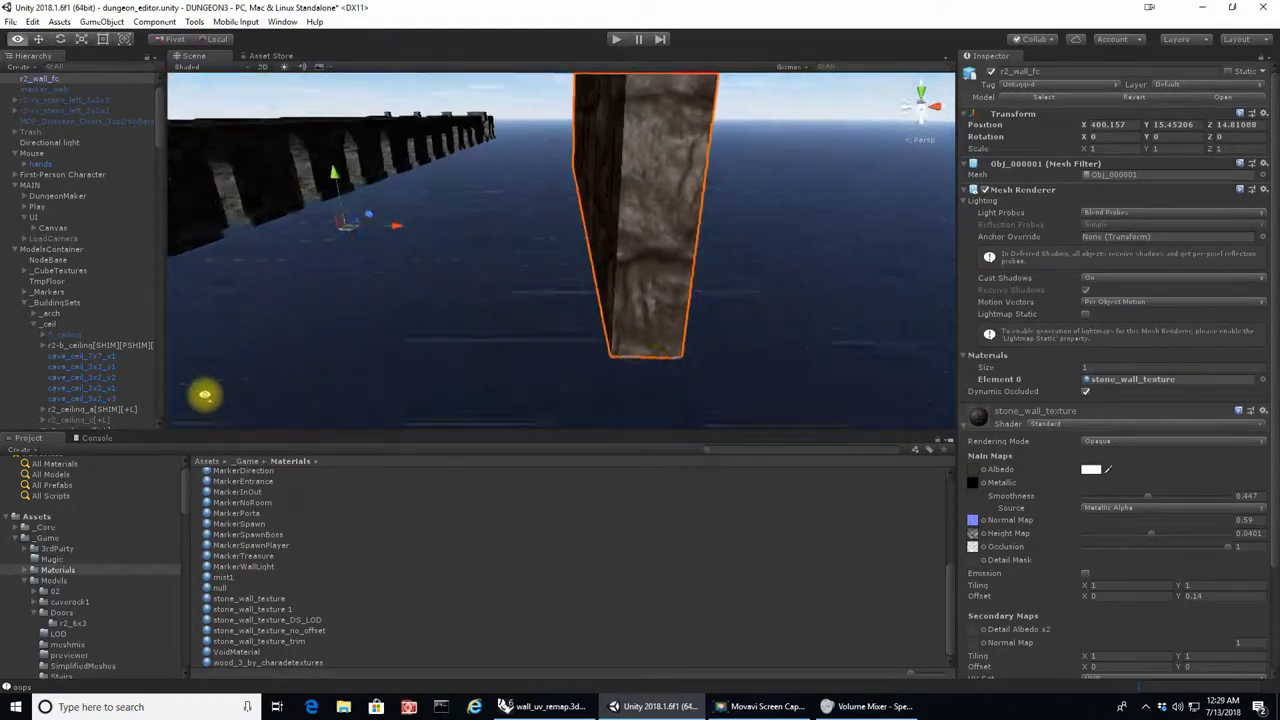
# Check the wall's other side, top and right end, then switch to wall_uv_remap.3dm in Rhino
pyautogui.keyDown('alt'); pyautogui.moveTo(205, 394); pyautogui.dragTo(848, 387); pyautogui.keyUp('alt')
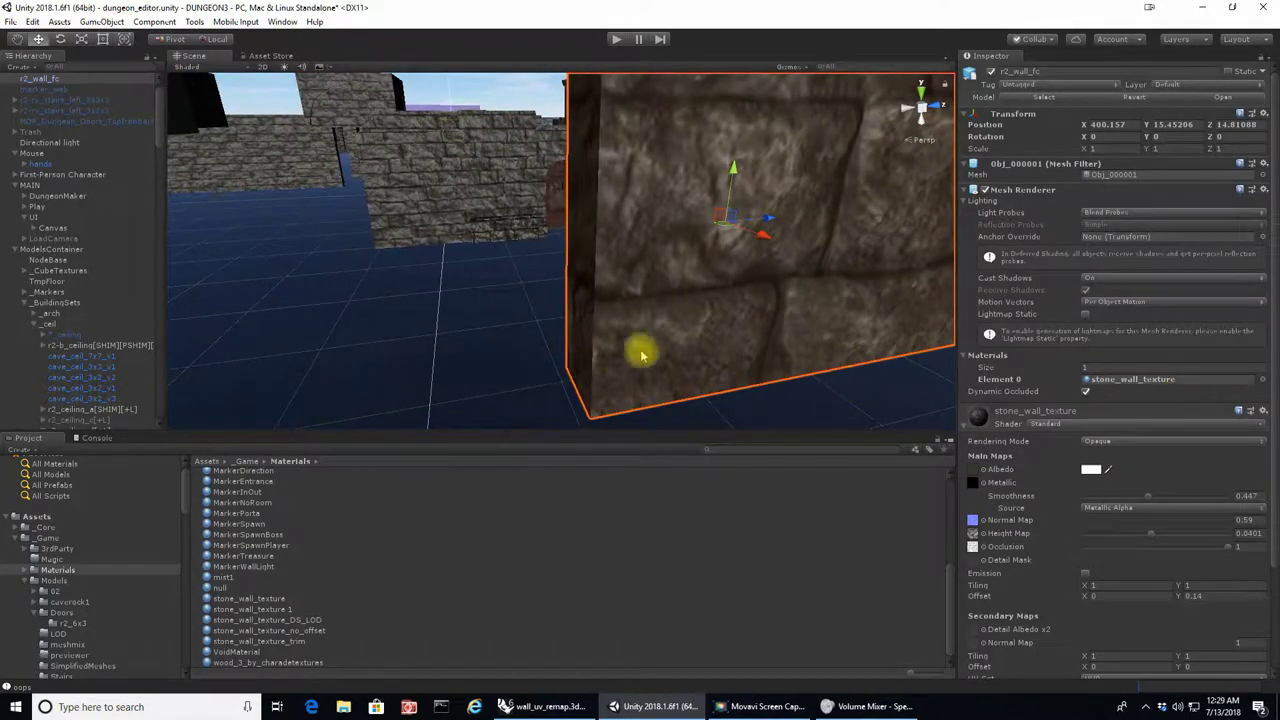
pyautogui.keyDown('alt'); pyautogui.moveTo(746, 340); pyautogui.dragTo(614, 307); pyautogui.keyUp('alt')
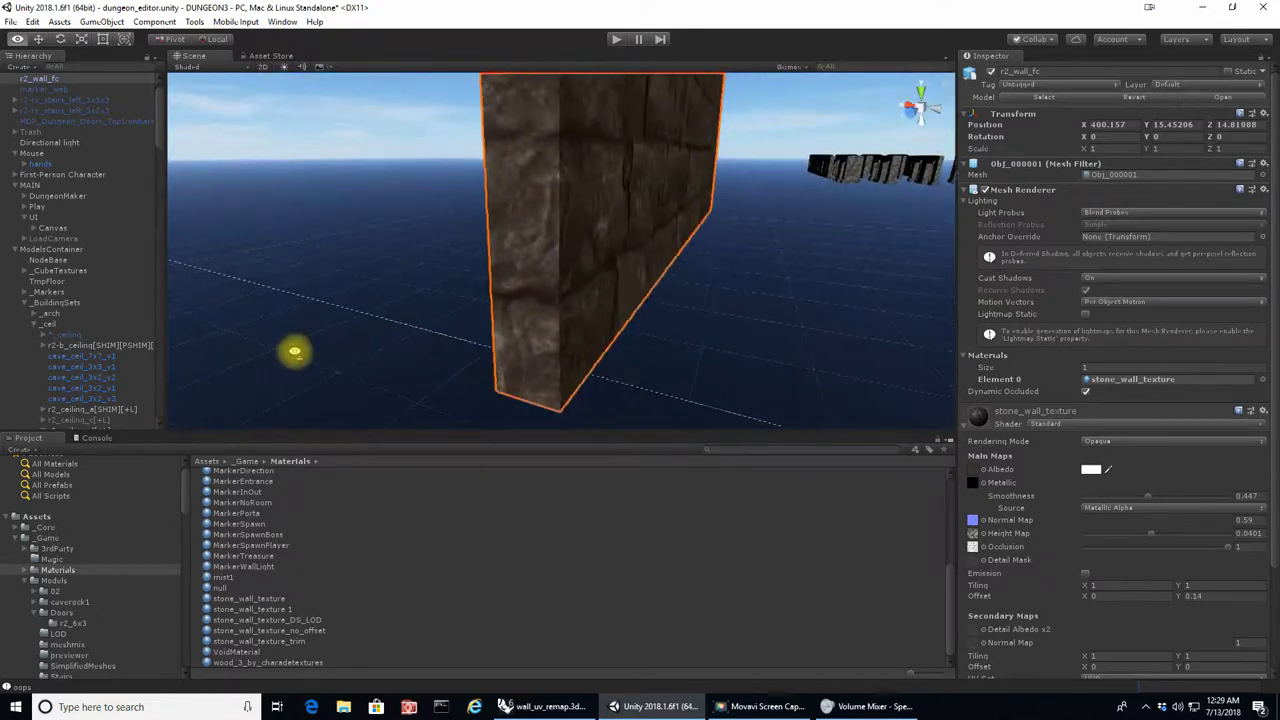
pyautogui.keyDown('alt'); pyautogui.moveTo(224, 356); pyautogui.dragTo(286, 381); pyautogui.keyUp('alt')
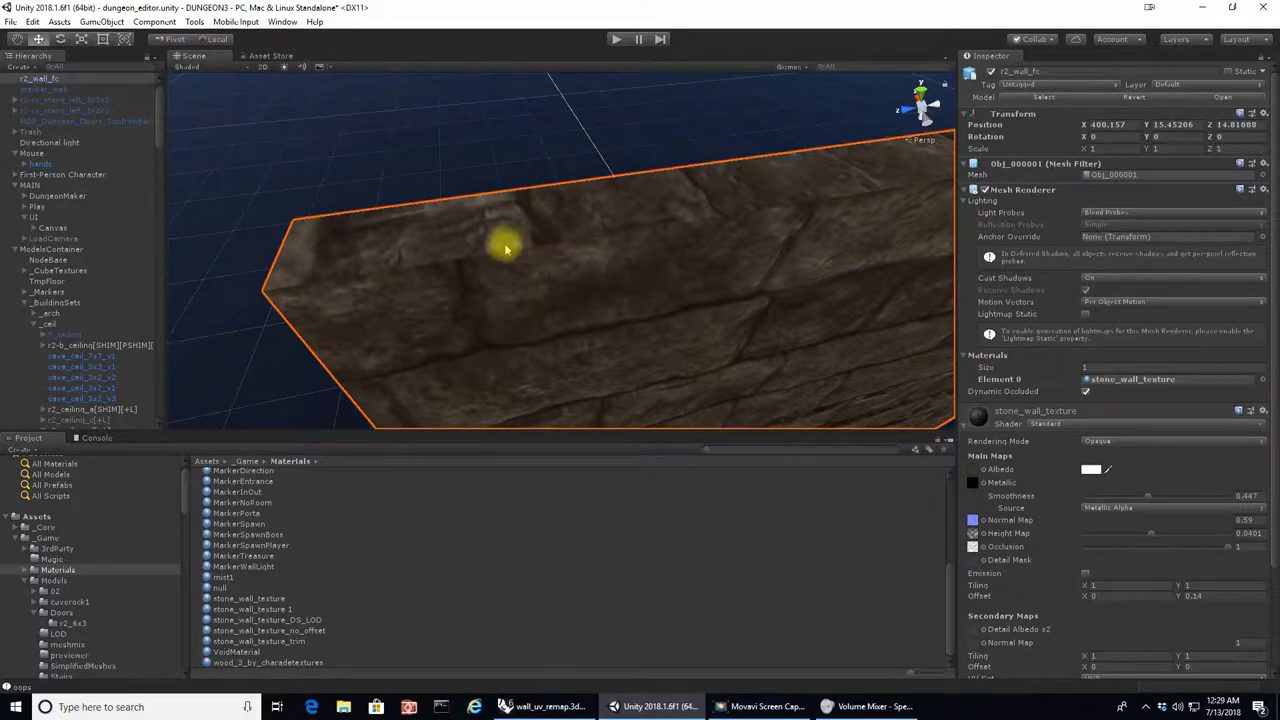
pyautogui.keyDown('alt'); pyautogui.moveTo(455, 318); pyautogui.dragTo(528, 305); pyautogui.keyUp('alt')
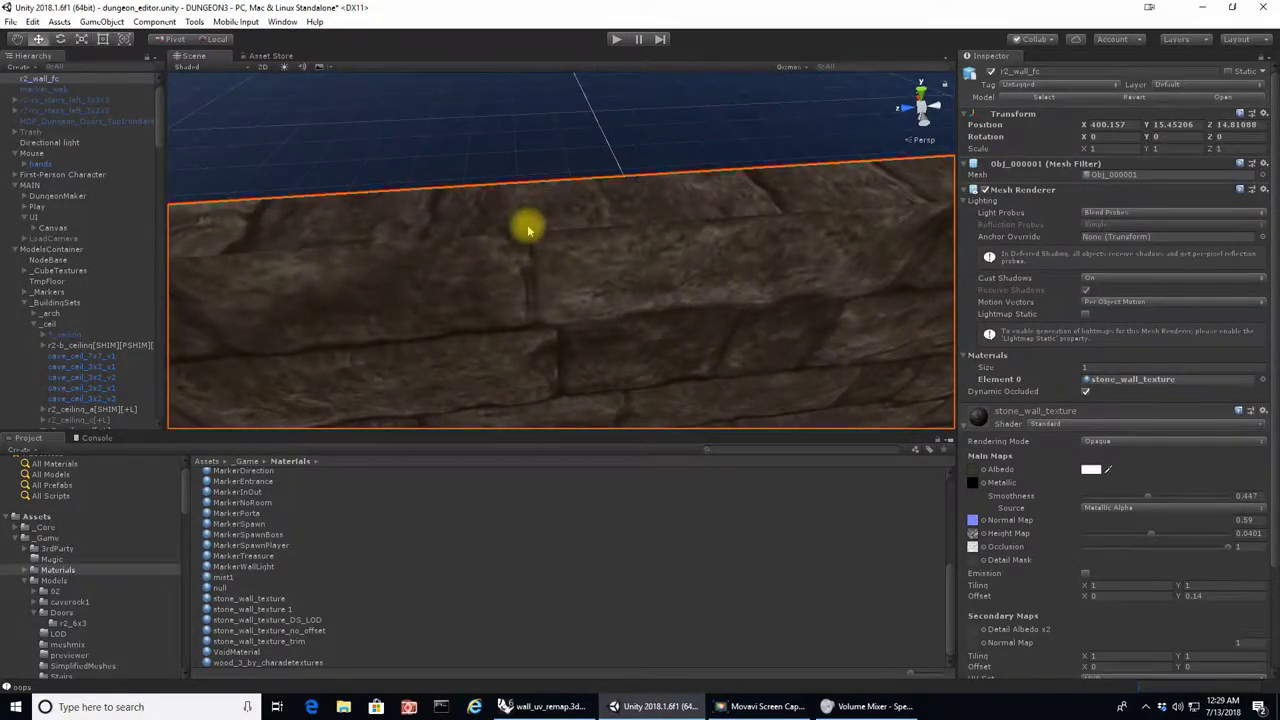
pyautogui.keyDown('alt'); pyautogui.moveTo(447, 208); pyautogui.dragTo(700, 250); pyautogui.keyUp('alt')
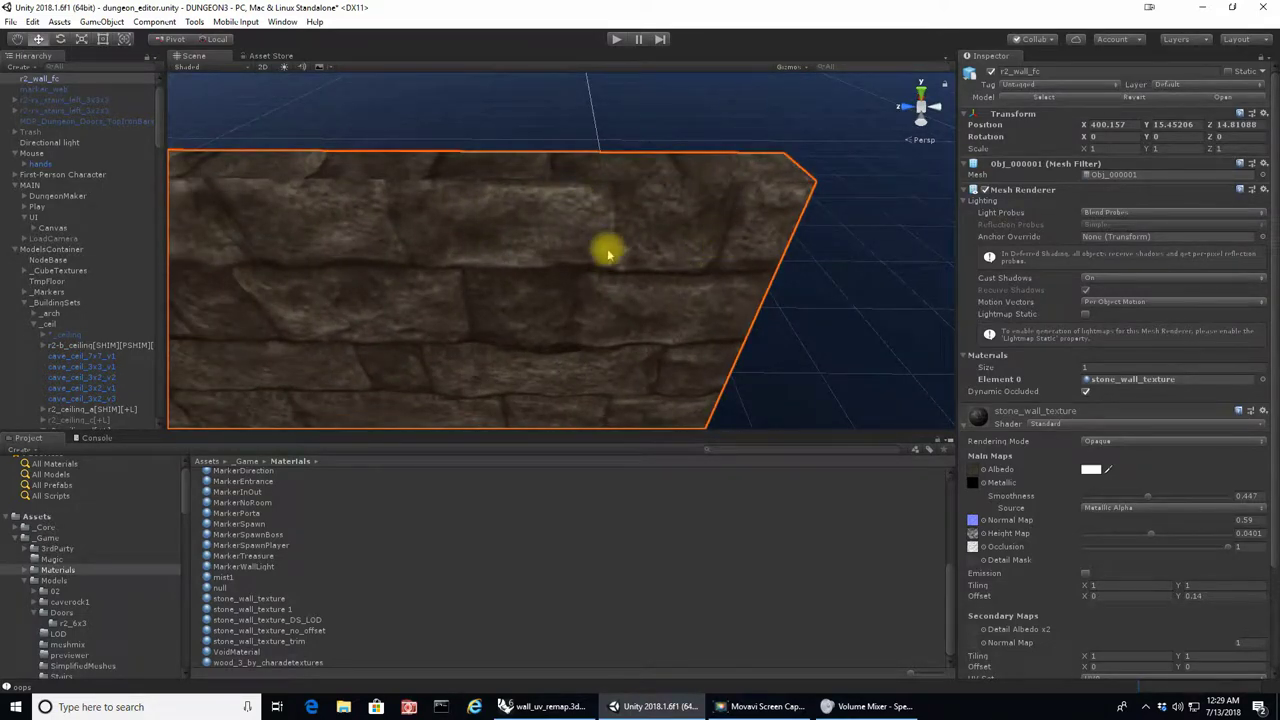
pyautogui.keyDown('alt'); pyautogui.moveTo(606, 251); pyautogui.dragTo(697, 477); pyautogui.keyUp('alt')
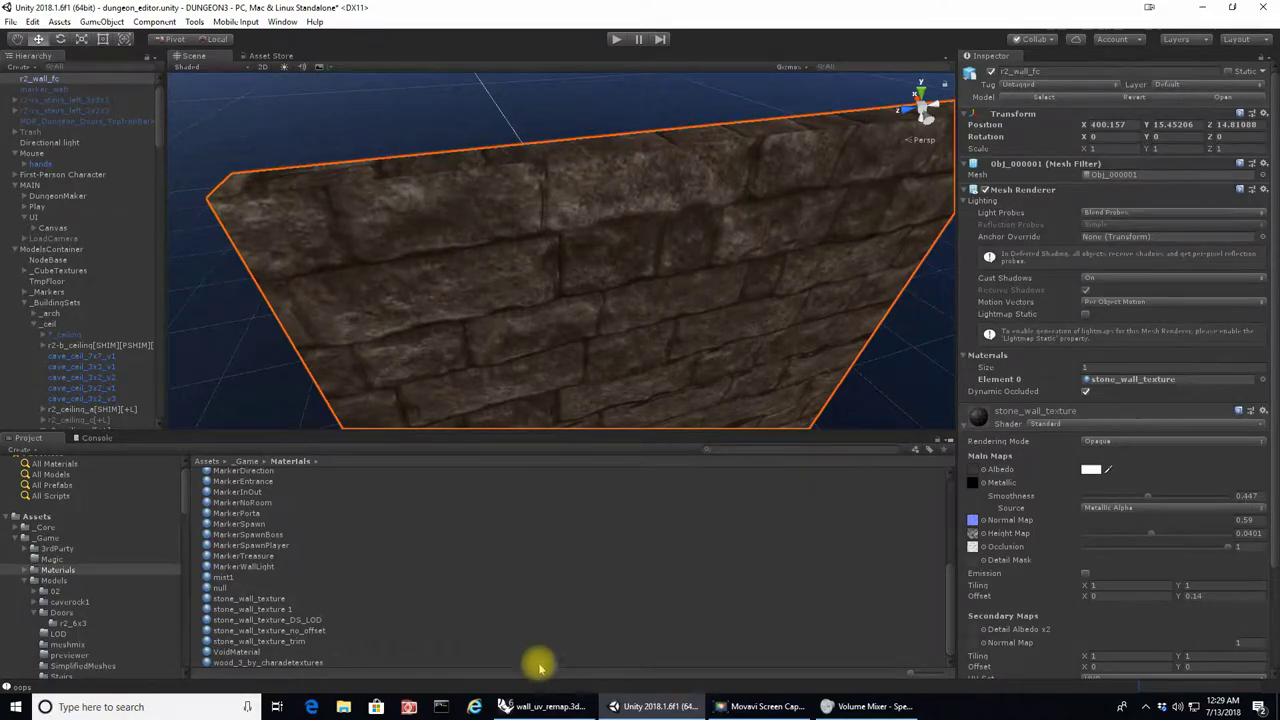
pyautogui.click(545, 706)
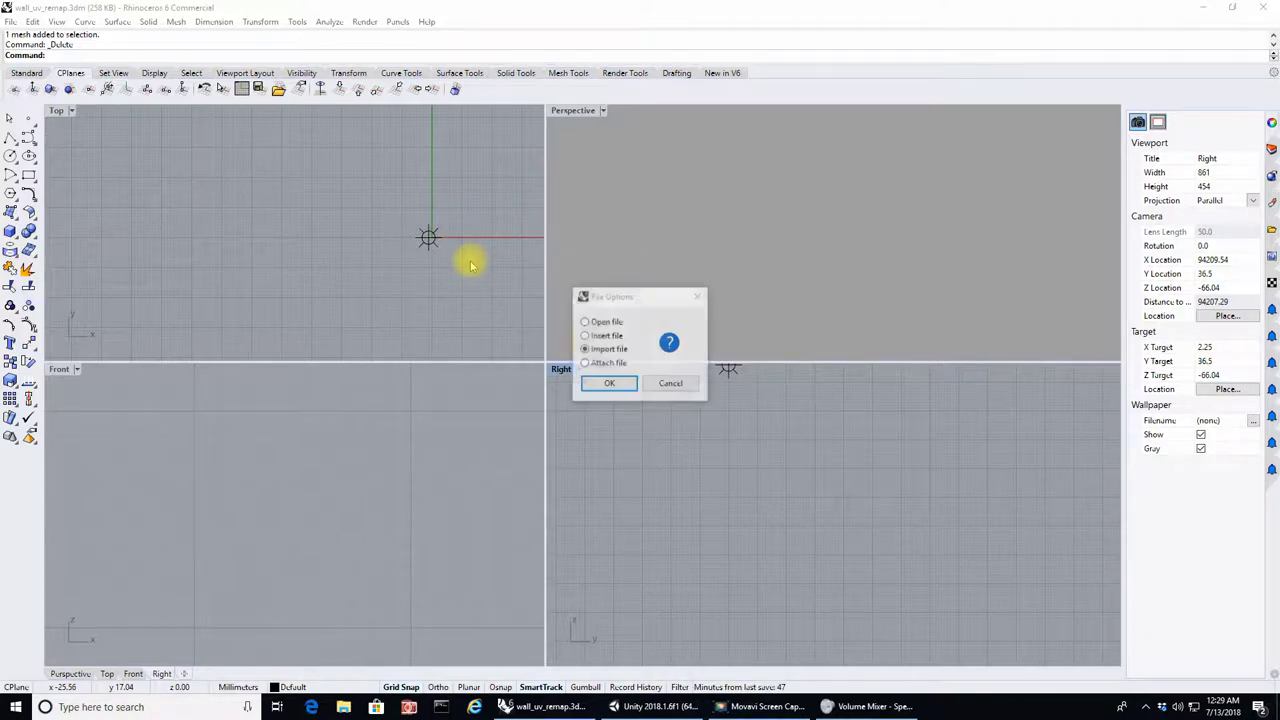
# Import x2_wall_fc.3ds without rescaling and orbit Perspective until the wall faces the camera
pyautogui.click(602, 381)
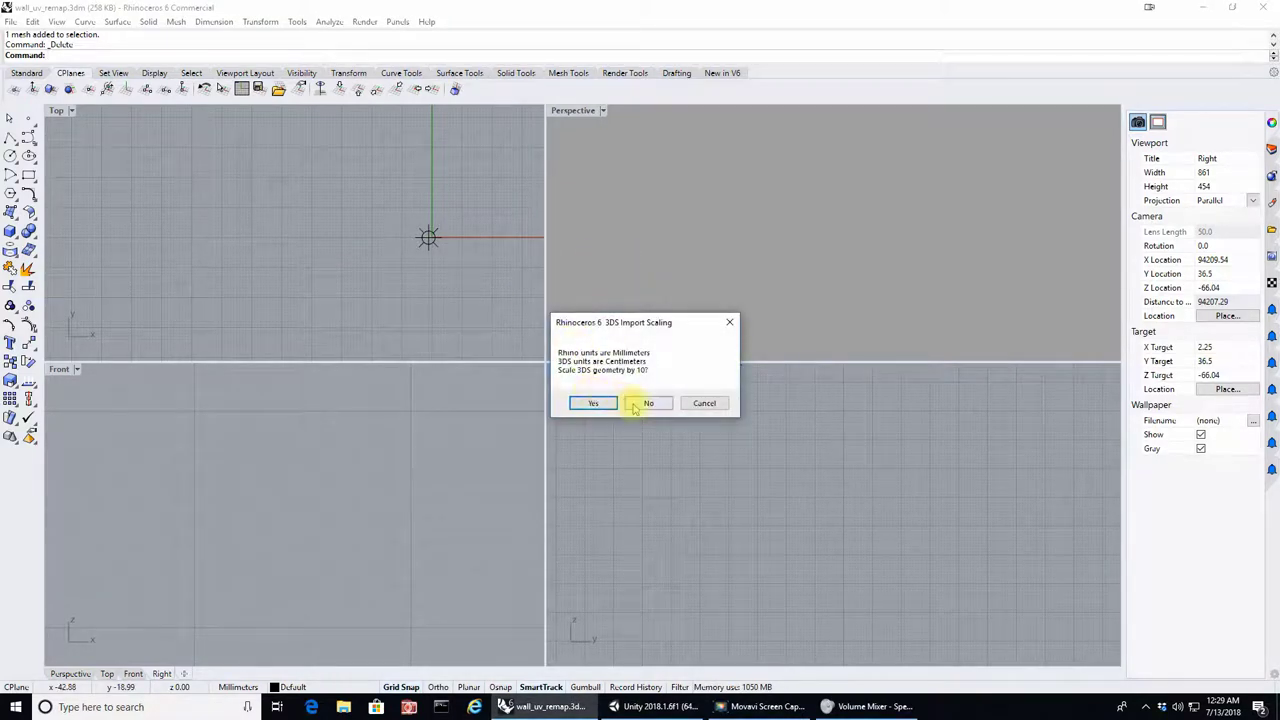
pyautogui.click(634, 404)
pyautogui.moveTo(883, 321); pyautogui.dragTo(940, 248, button='right')
pyautogui.press('Escape')
pyautogui.moveTo(986, 127); pyautogui.dragTo(831, 283, button='right')
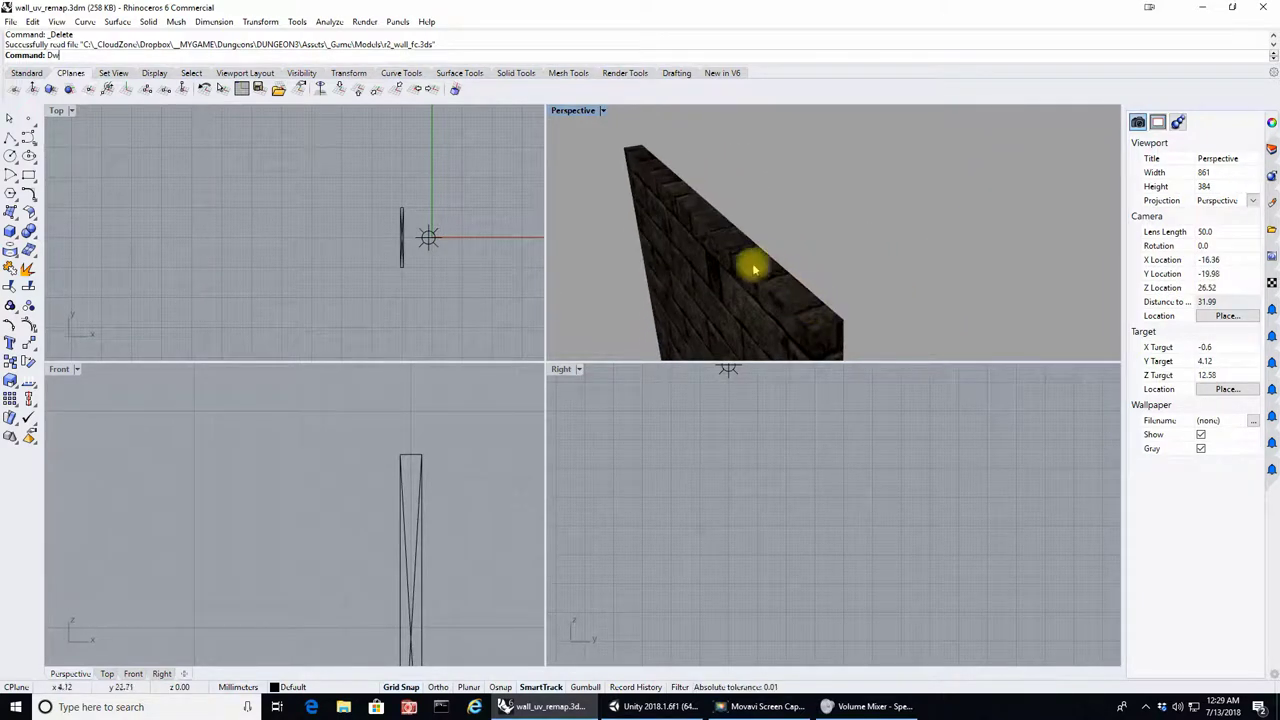
pyautogui.moveTo(755, 268); pyautogui.dragTo(874, 214, button='right')
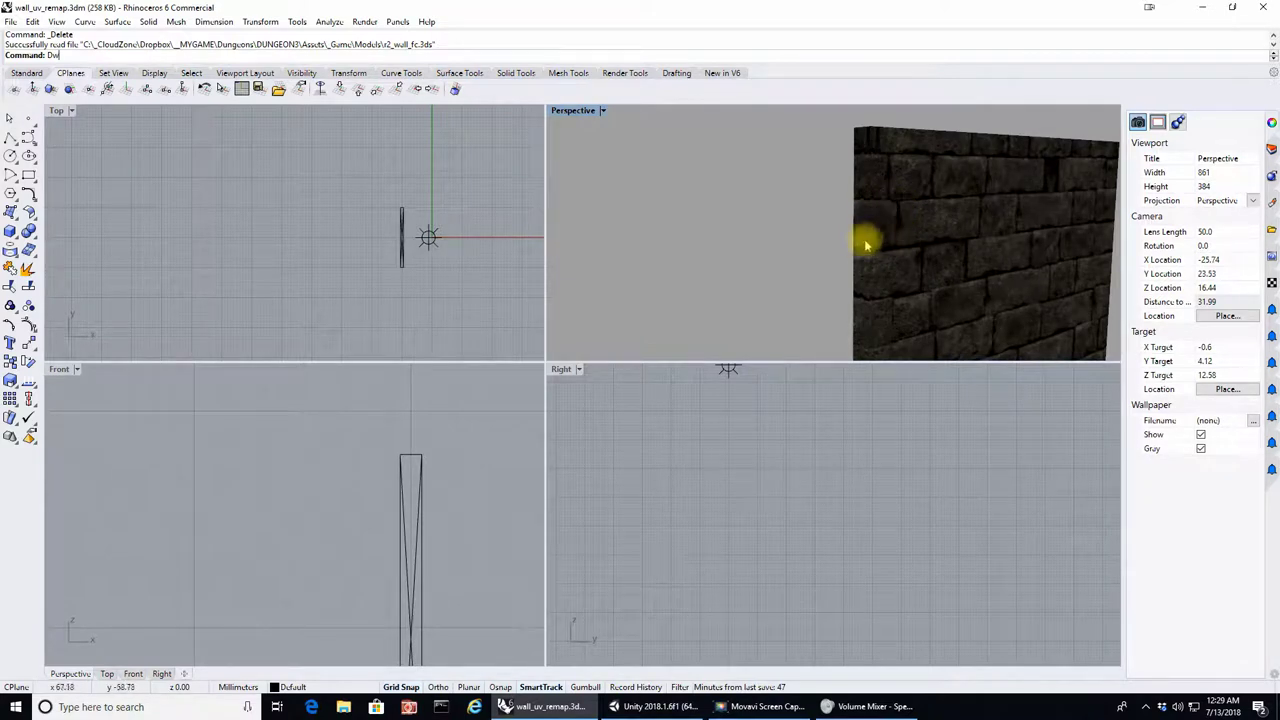
pyautogui.moveTo(817, 254); pyautogui.dragTo(997, 245, button='right')
pyautogui.moveTo(997, 197)
pyautogui.mouseDown(button='right')
pyautogui.moveTo(951, 240)
pyautogui.moveTo(994, 323)
pyautogui.moveTo(1014, 300)
pyautogui.moveTo(957, 327)
pyautogui.moveTo(849, 106)
pyautogui.moveTo(846, 214)
pyautogui.moveTo(891, 250)
pyautogui.moveTo(909, 229)
pyautogui.moveTo(840, 217)
pyautogui.moveTo(993, 206)
pyautogui.mouseUp(button='right')
# Zoom and pan the Right viewport onto the wall and select the wall mesh
pyautogui.scroll(-3, 903, 220)
pyautogui.moveTo(764, 393); pyautogui.dragTo(770, 420, button='right')
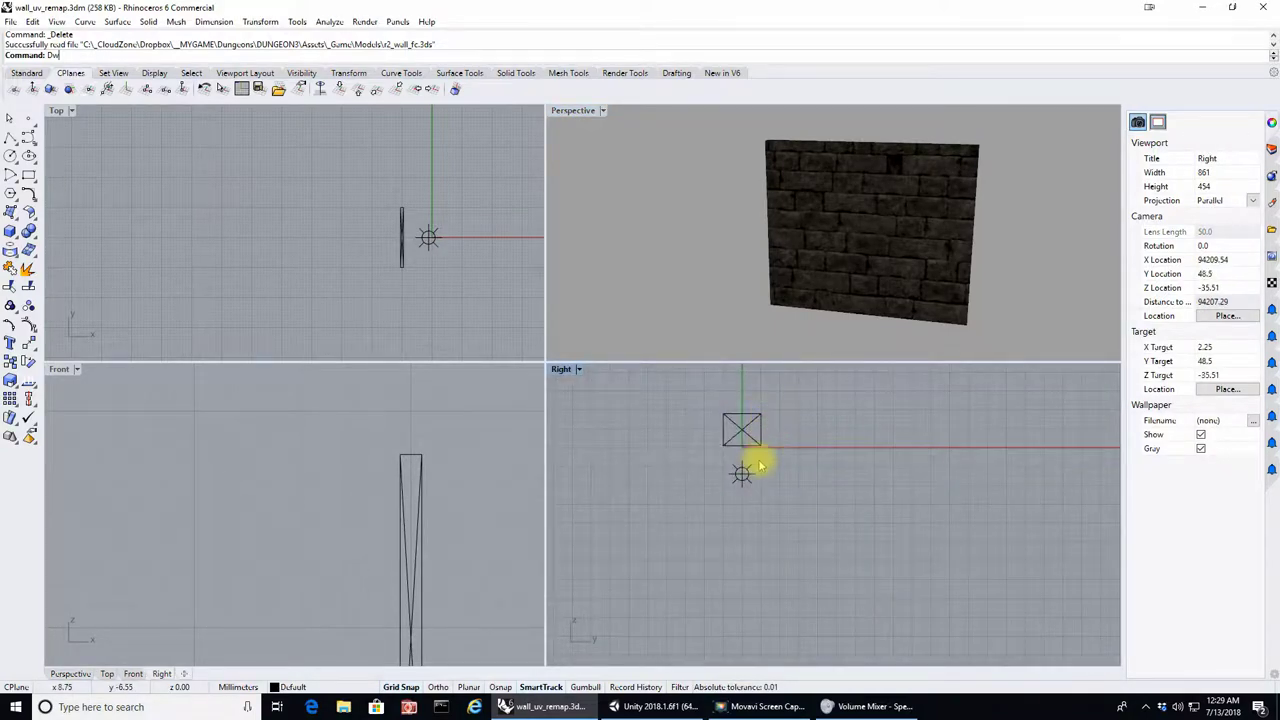
pyautogui.scroll(3, 757, 457)
pyautogui.click(745, 422)
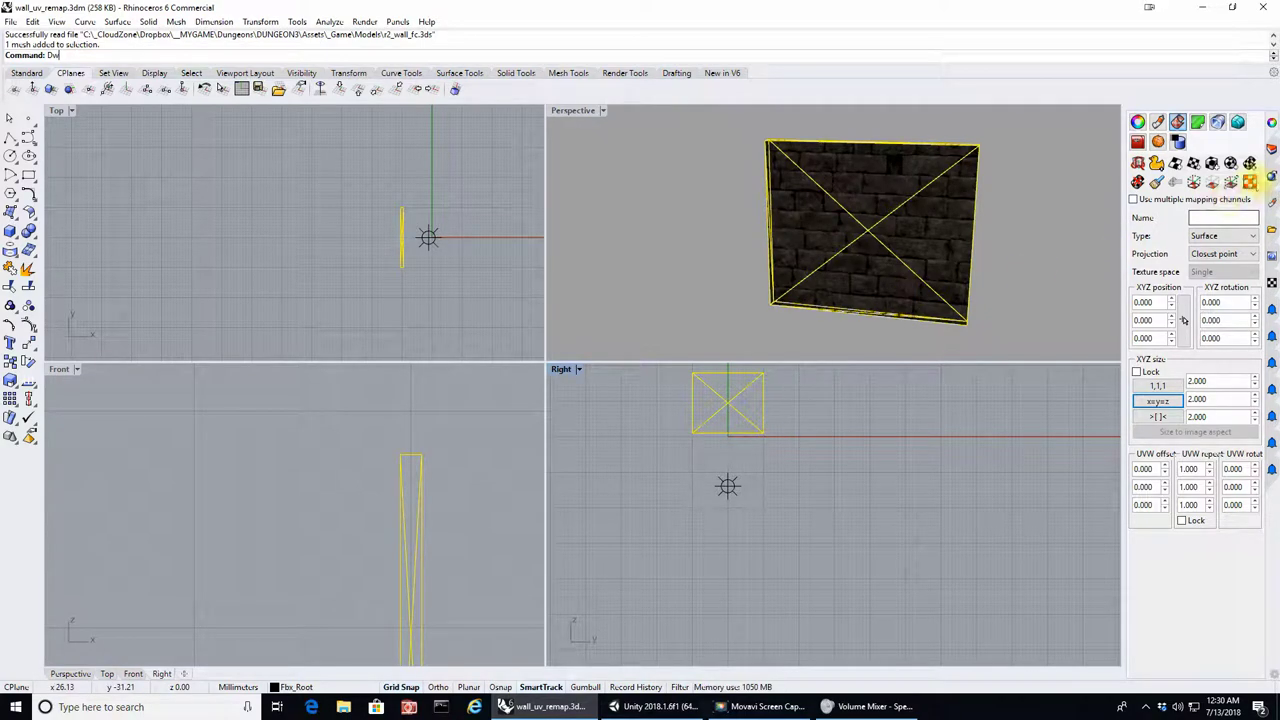
# Run UVEditor on the wall, place the UV rectangle with two corners, and pick the first overlapping mesh
pyautogui.click(1250, 181)
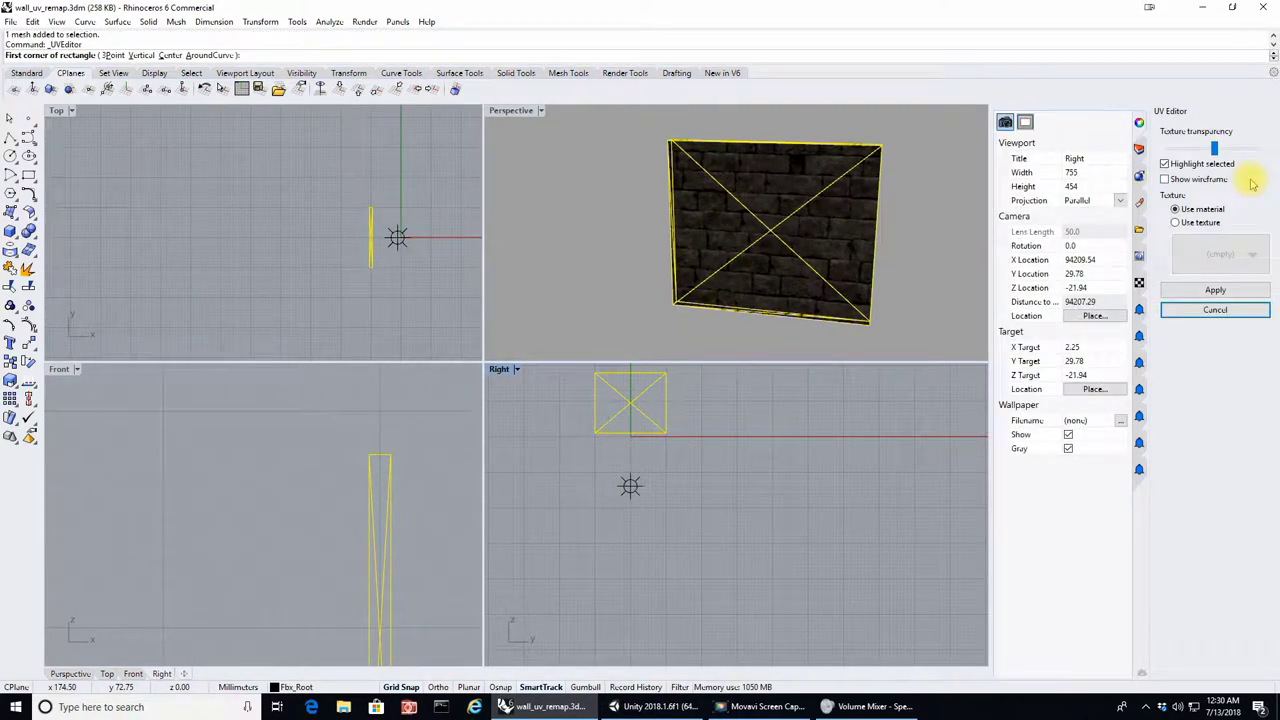
pyautogui.click(573, 452)
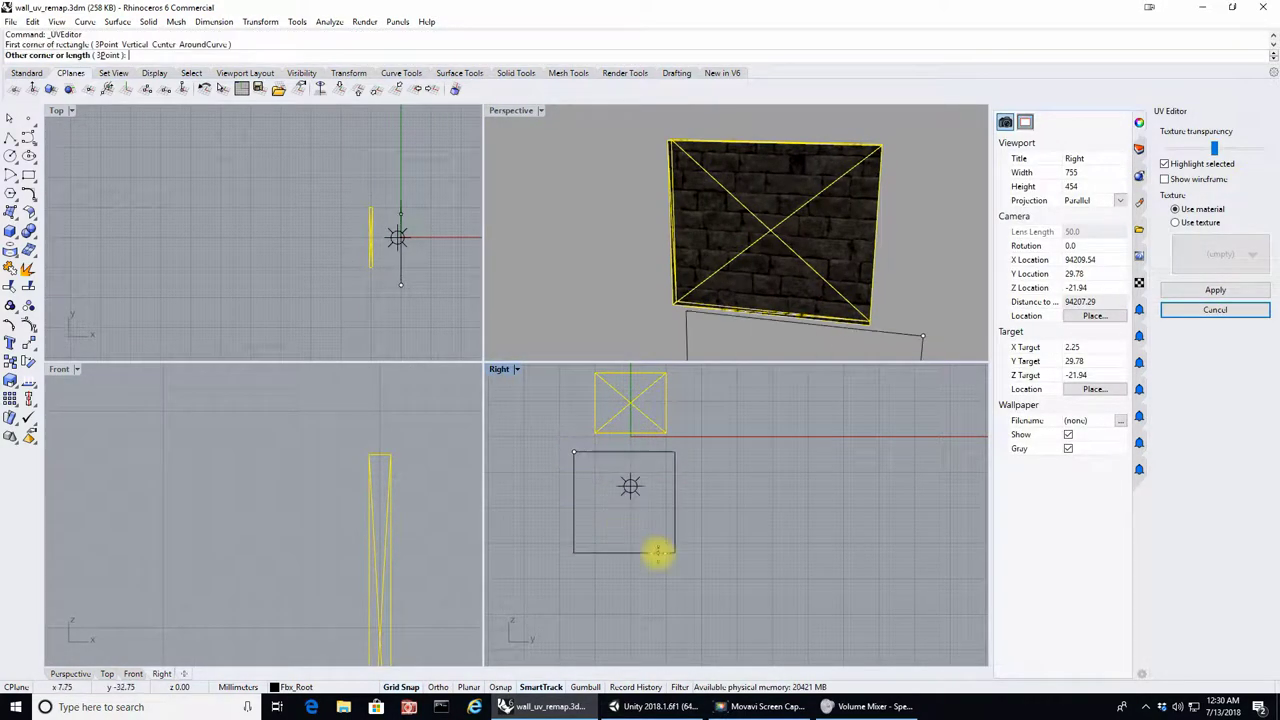
pyautogui.click(691, 558)
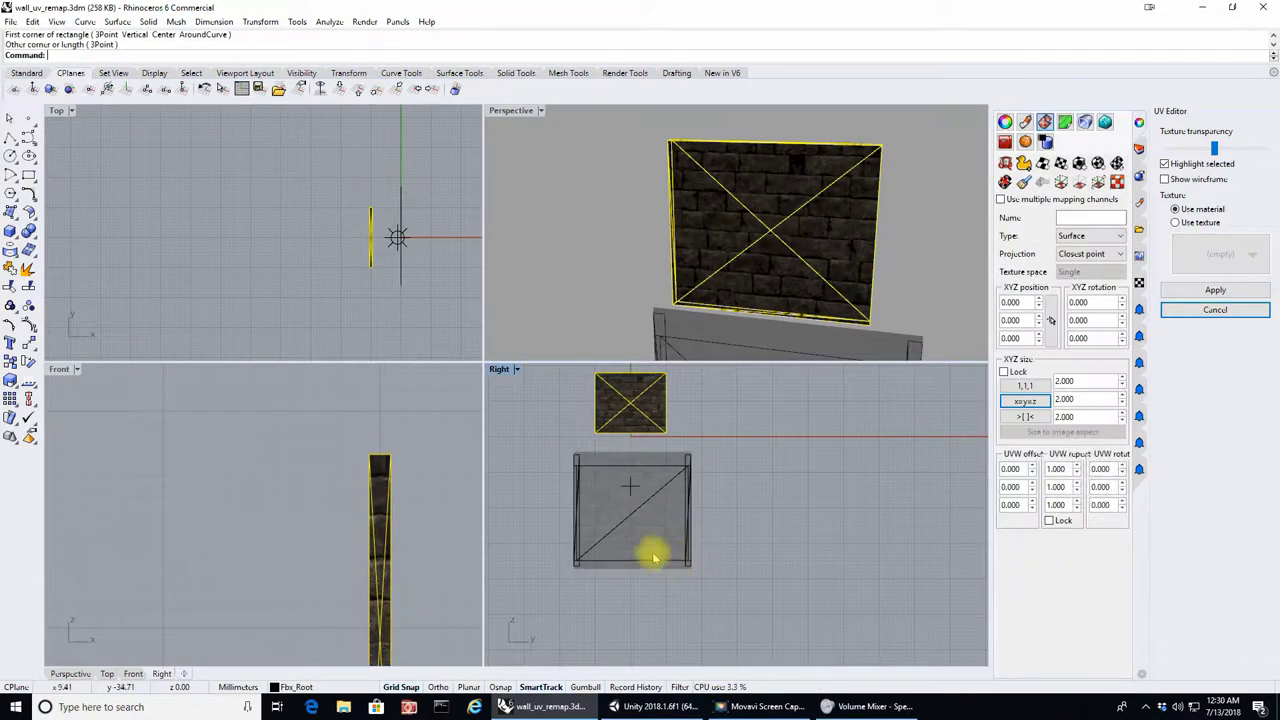
pyautogui.click(613, 475)
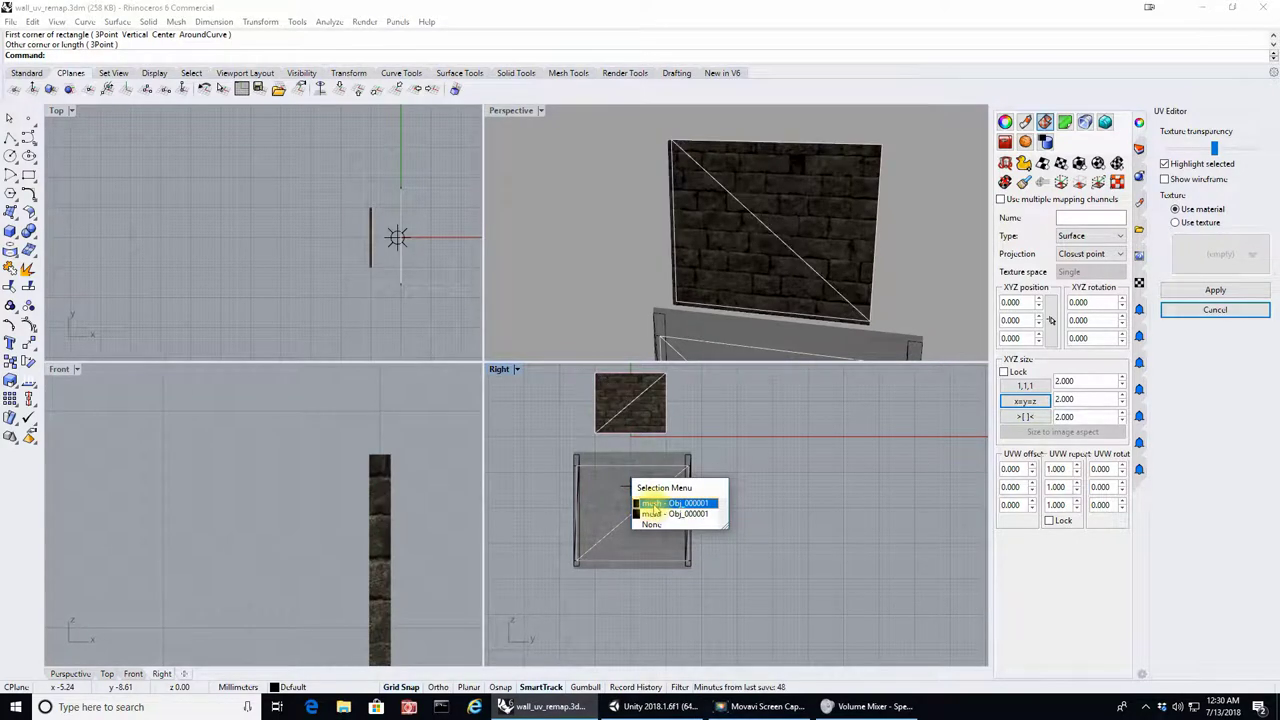
pyautogui.click(652, 503)
# Reselect the UV mesh and narrow it from both sides with the gumball scale handles
pyautogui.moveTo(623, 249); pyautogui.dragTo(933, 232, button='right')
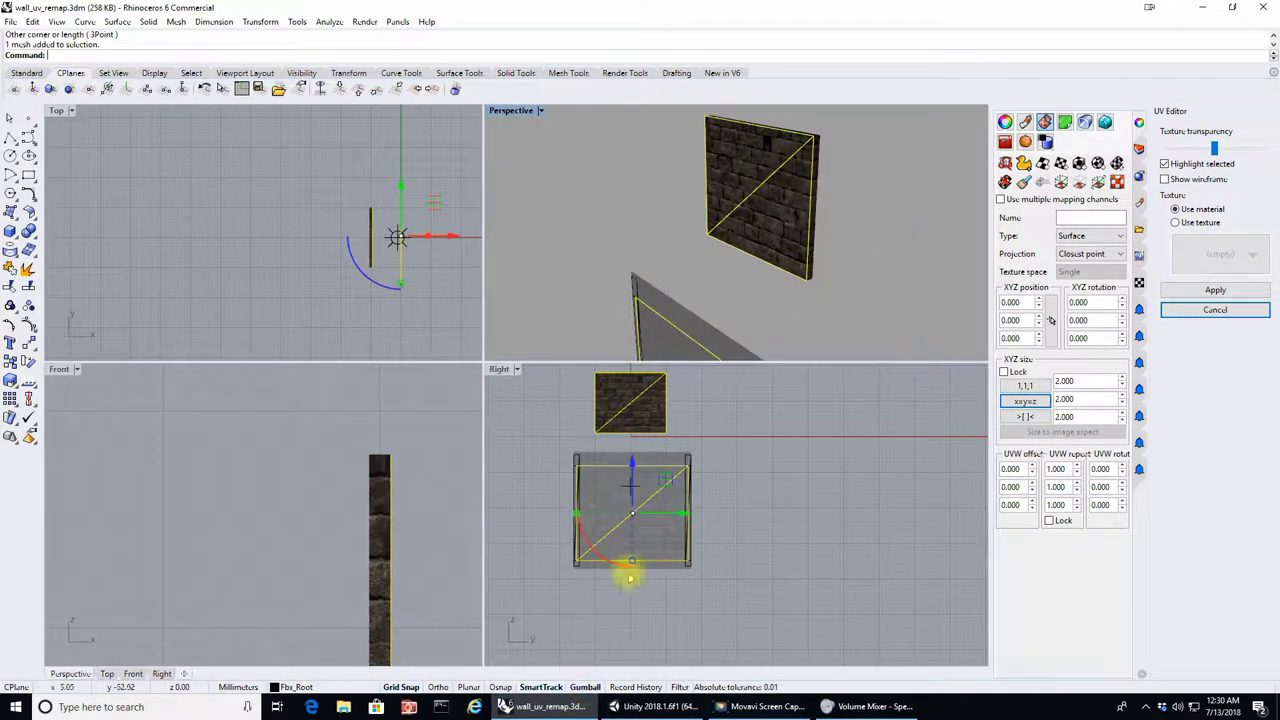
pyautogui.scroll(6, 651, 529)
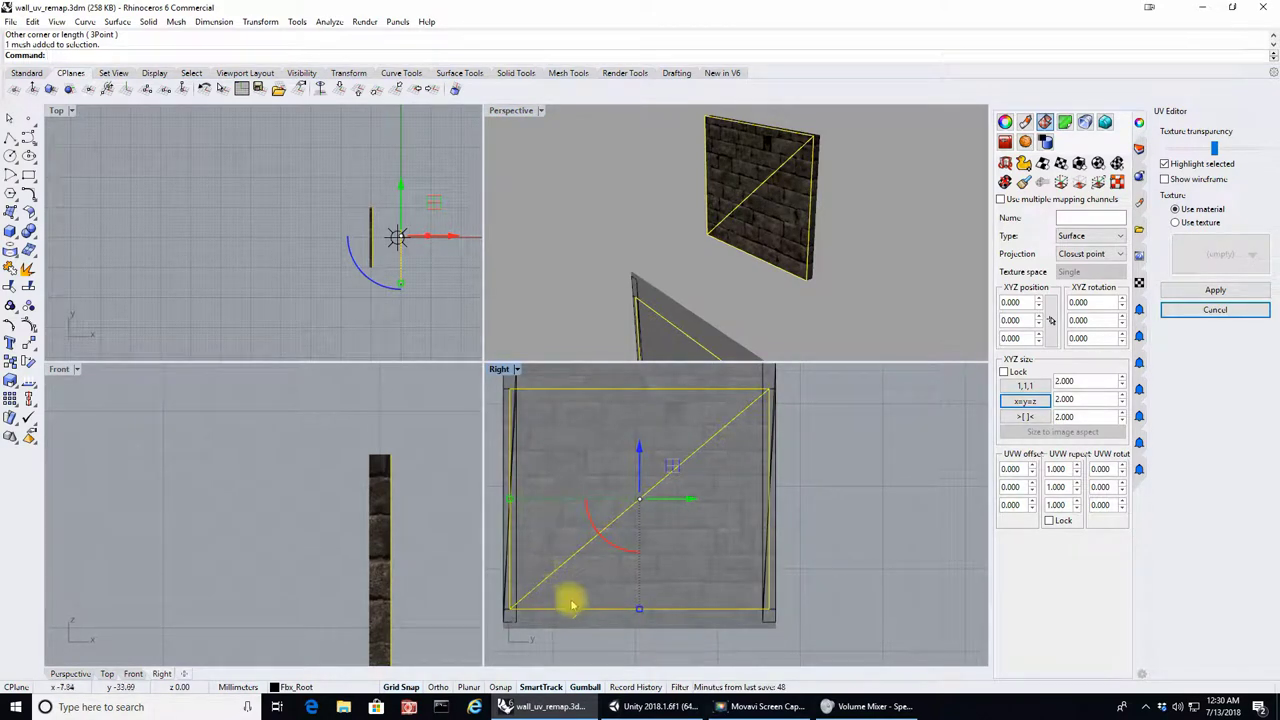
pyautogui.click(684, 611)
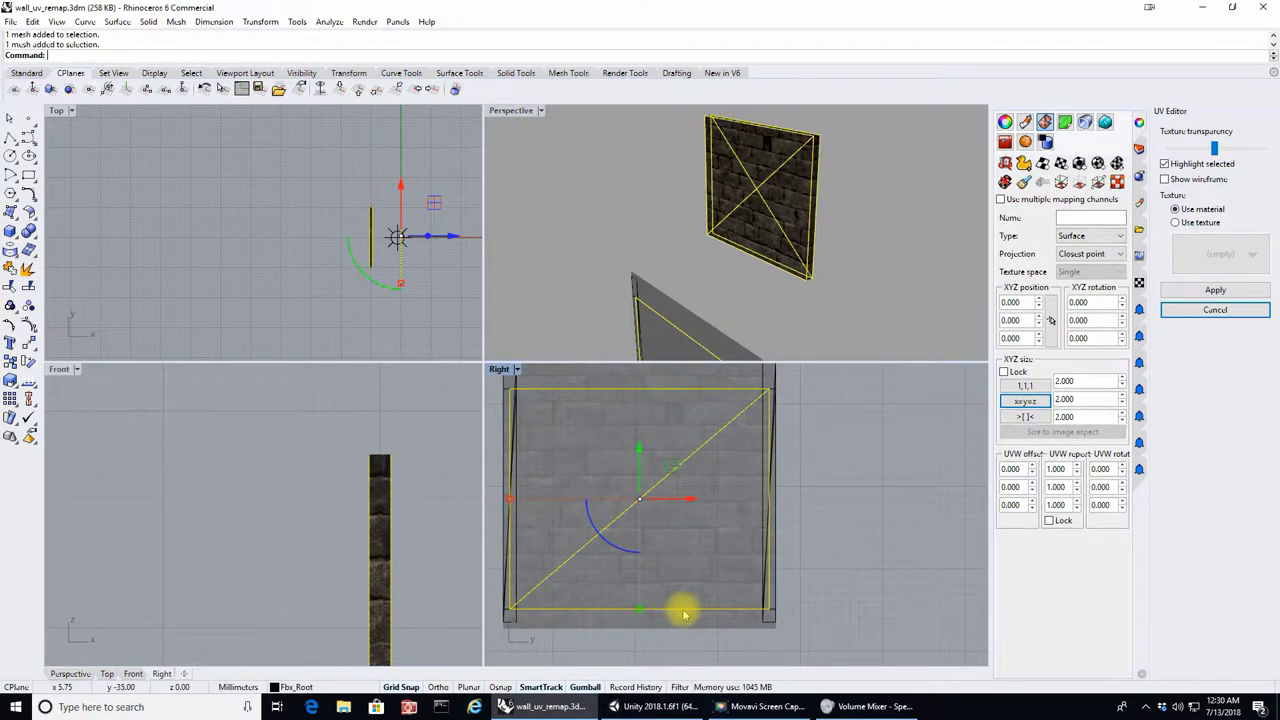
pyautogui.moveTo(866, 206); pyautogui.dragTo(773, 206, button='right')
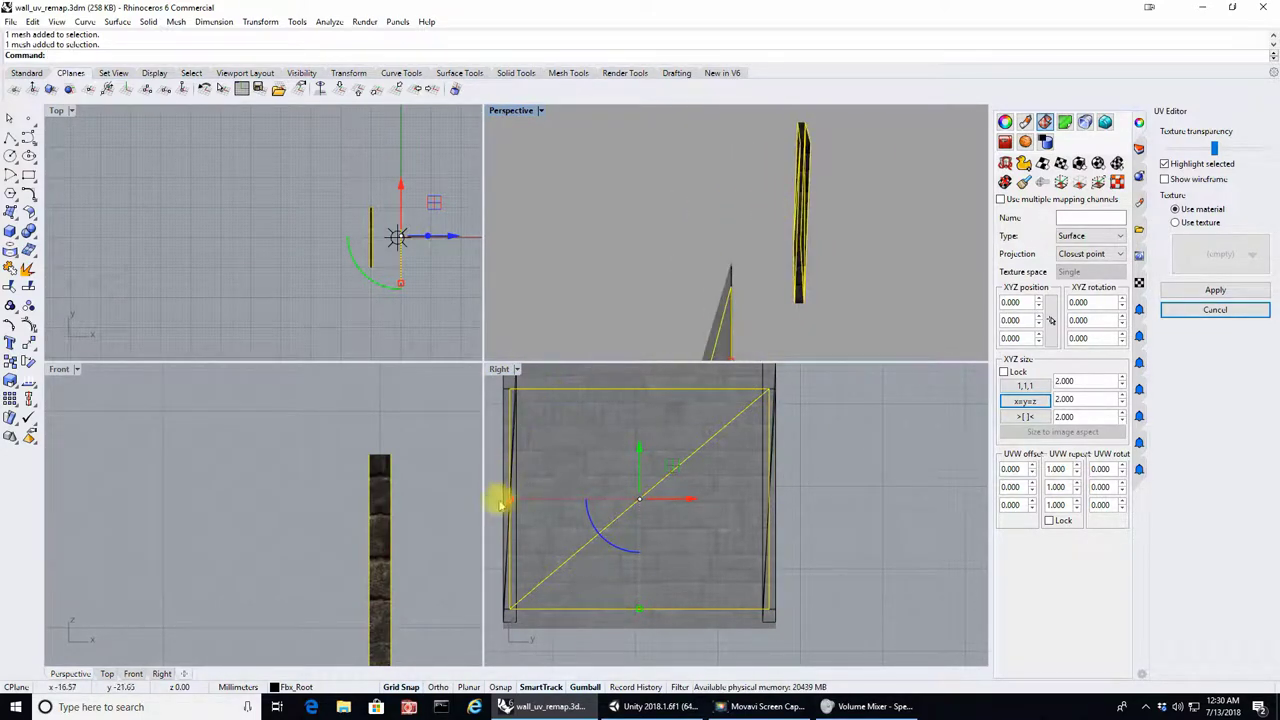
pyautogui.moveTo(508, 500); pyautogui.dragTo(503, 500)
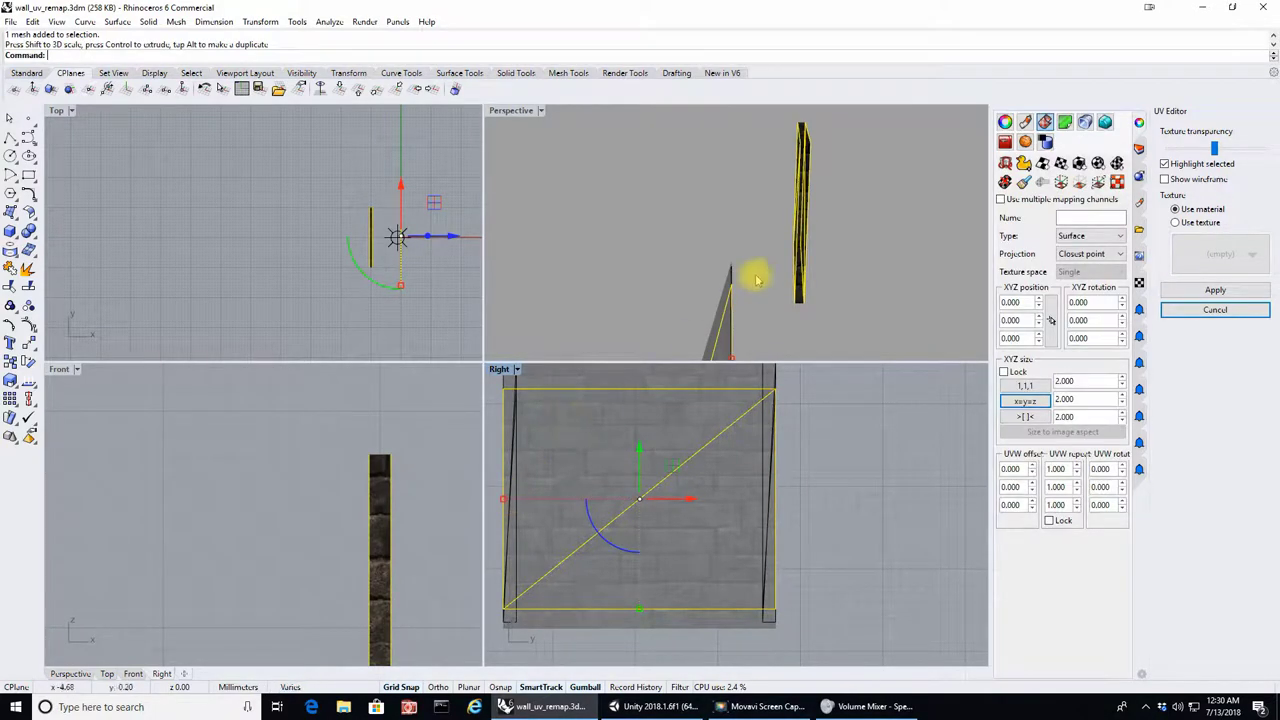
pyautogui.moveTo(757, 274); pyautogui.dragTo(738, 243, button='right')
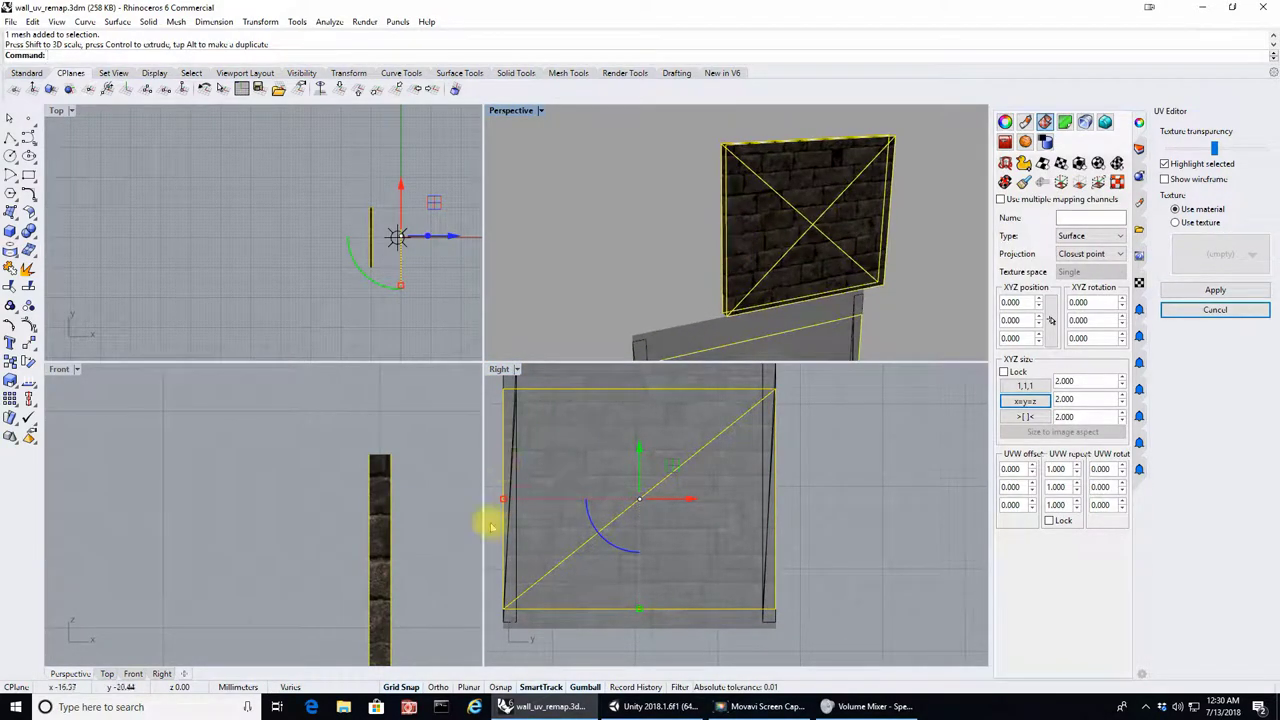
pyautogui.moveTo(502, 500)
pyautogui.mouseDown()
pyautogui.moveTo(550, 500)
pyautogui.moveTo(508, 498)
pyautogui.mouseUp()
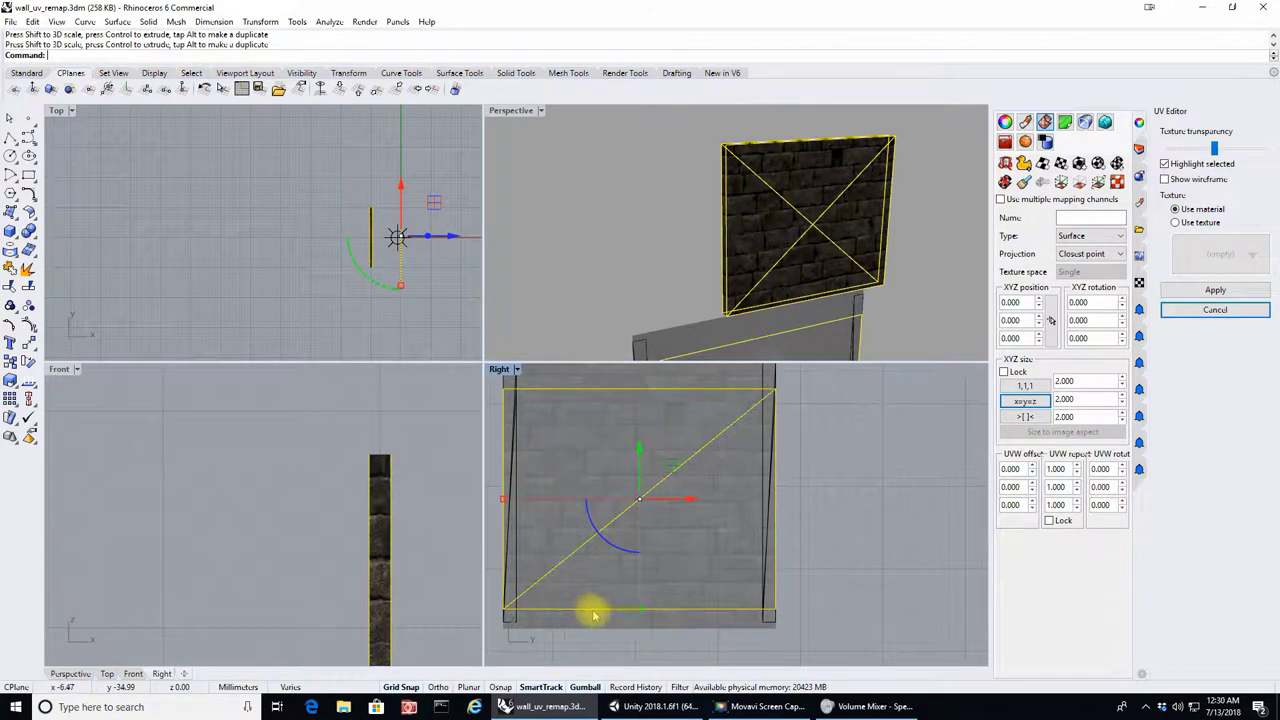
pyautogui.moveTo(638, 610); pyautogui.dragTo(638, 625)
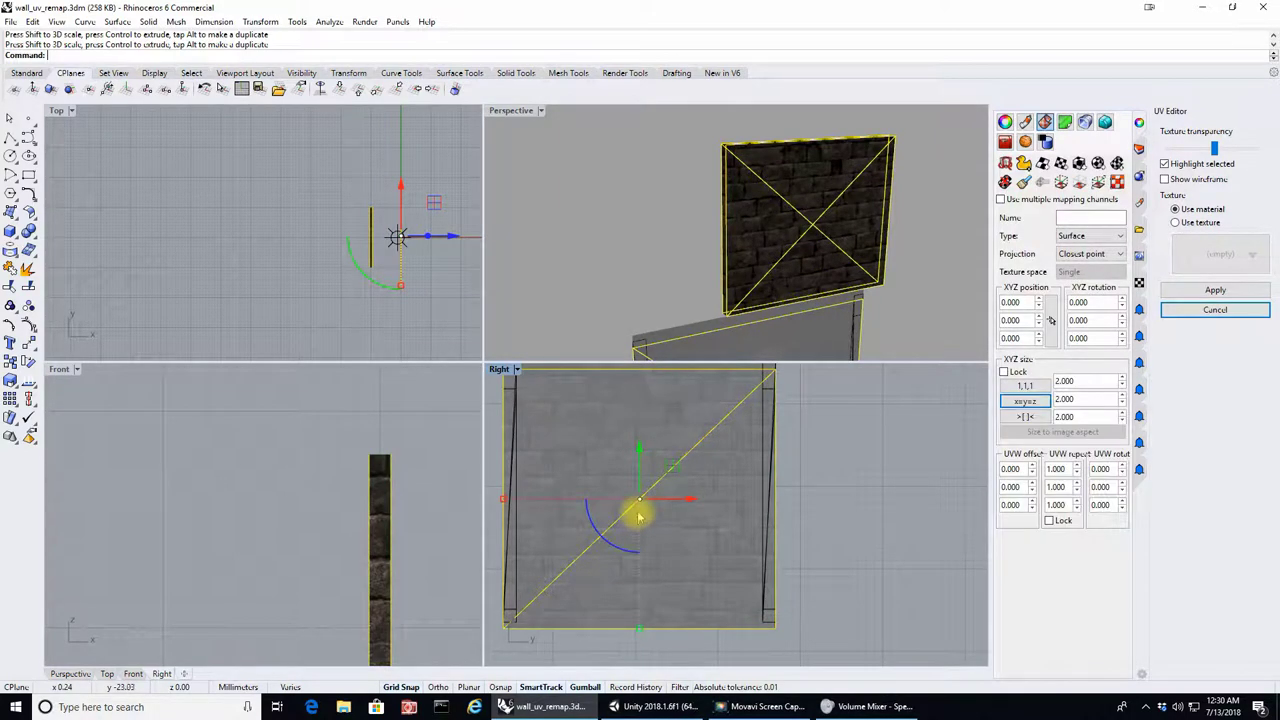
pyautogui.moveTo(929, 271); pyautogui.dragTo(820, 253, button='right')
pyautogui.scroll(4, 820, 253)
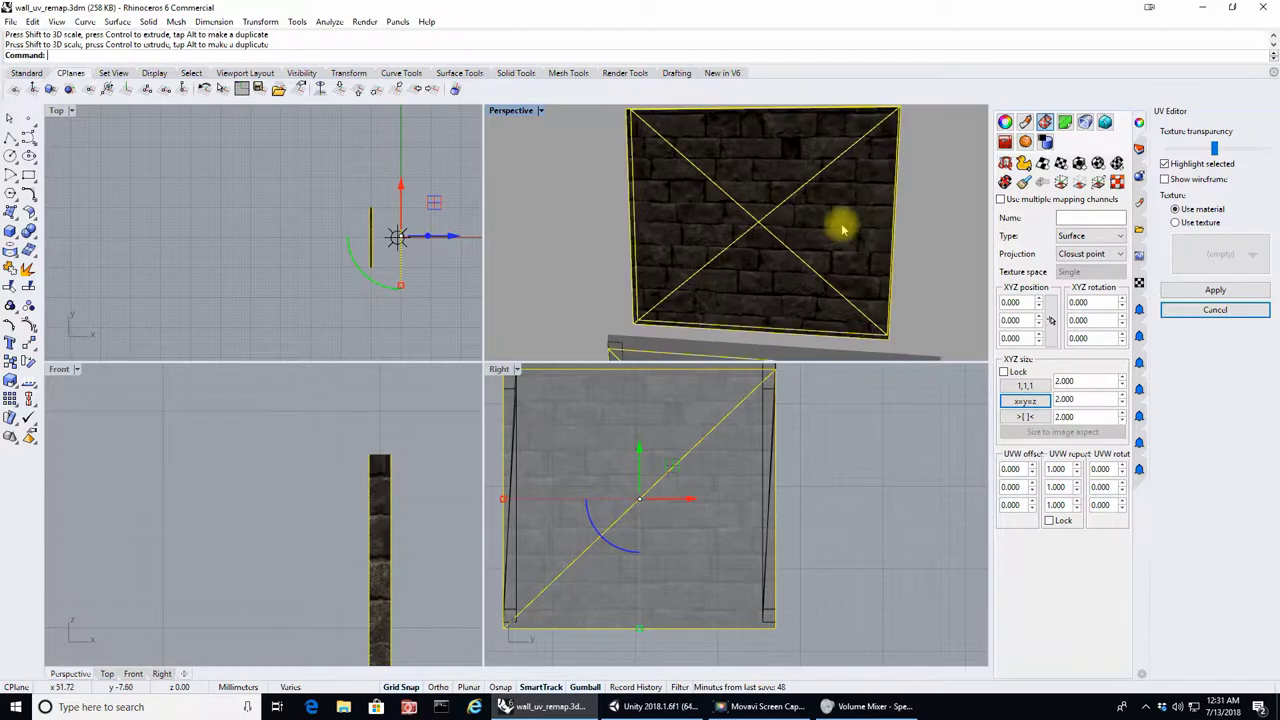
pyautogui.moveTo(848, 224); pyautogui.dragTo(880, 214, button='right')
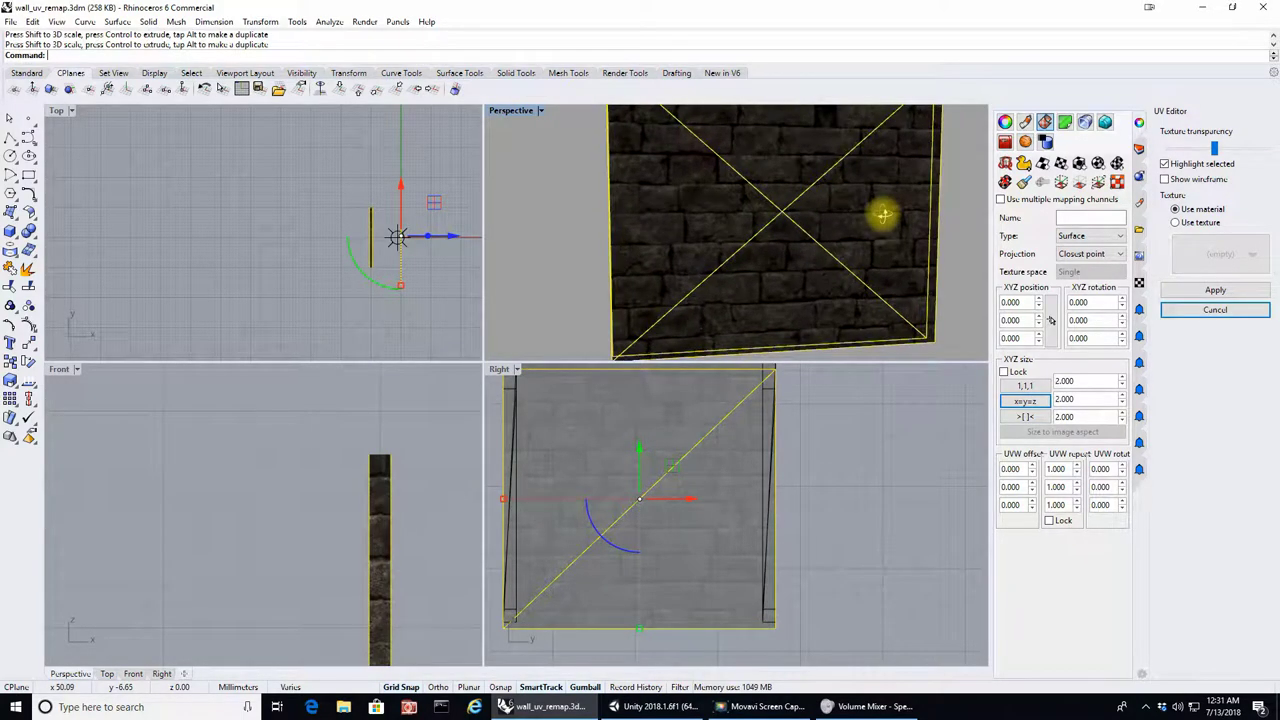
pyautogui.scroll(-5, 672, 443)
pyautogui.scroll(4, 660, 430)
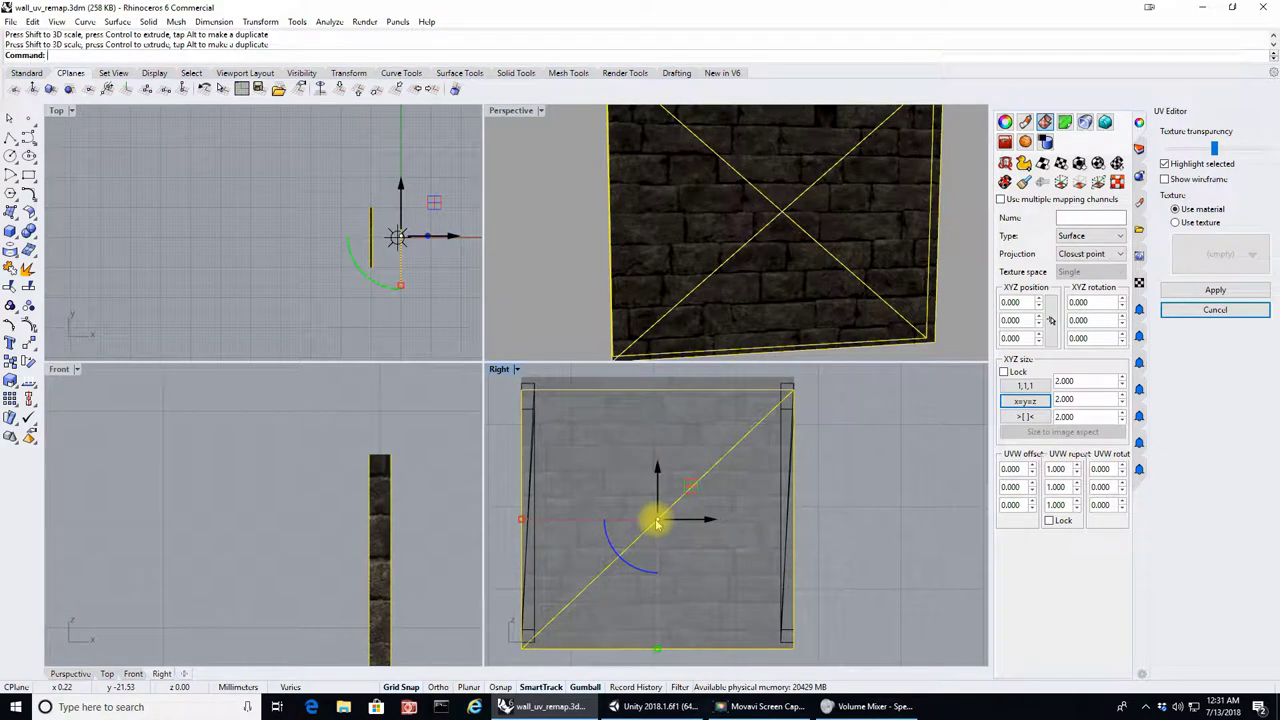
pyautogui.moveTo(657, 523); pyautogui.dragTo(660, 651)
pyautogui.moveTo(877, 300); pyautogui.dragTo(820, 294, button='right')
pyautogui.moveTo(745, 283); pyautogui.dragTo(823, 114, button='right')
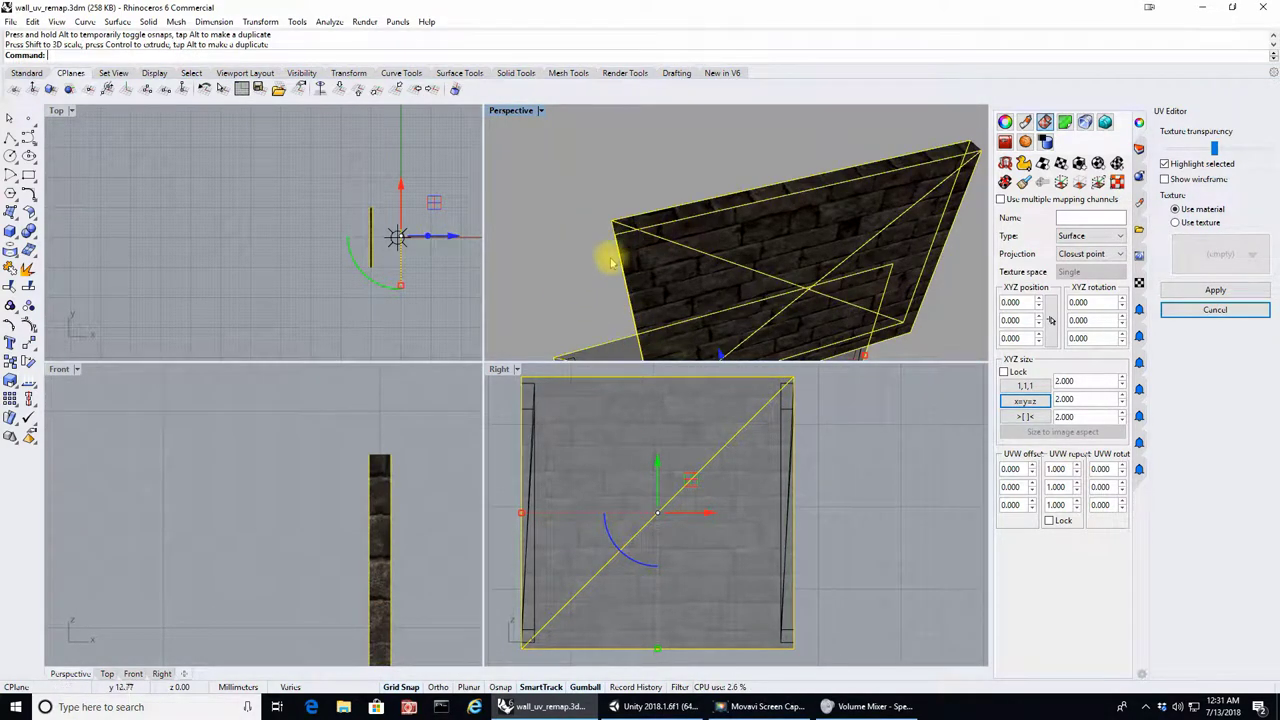
pyautogui.moveTo(612, 270); pyautogui.dragTo(757, 149, button='right')
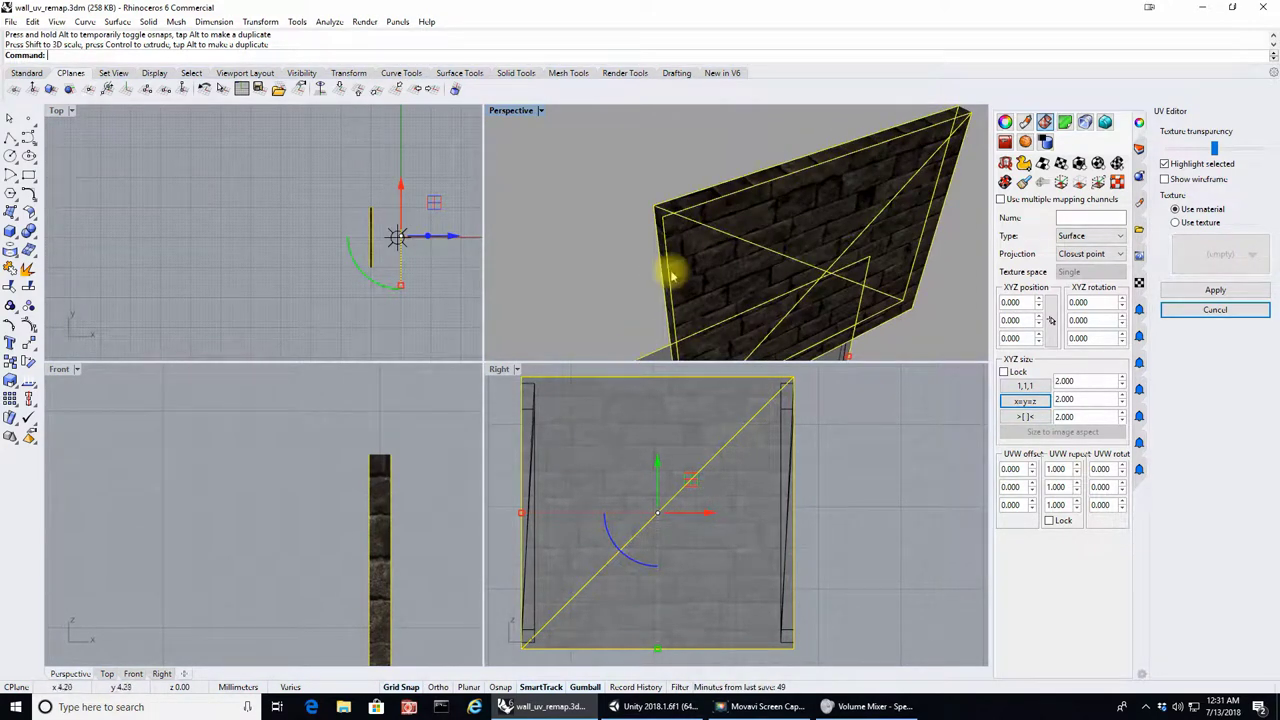
# Select the first overlapping wall mesh, scale it narrower along X, then undo the scale
pyautogui.click(679, 199)
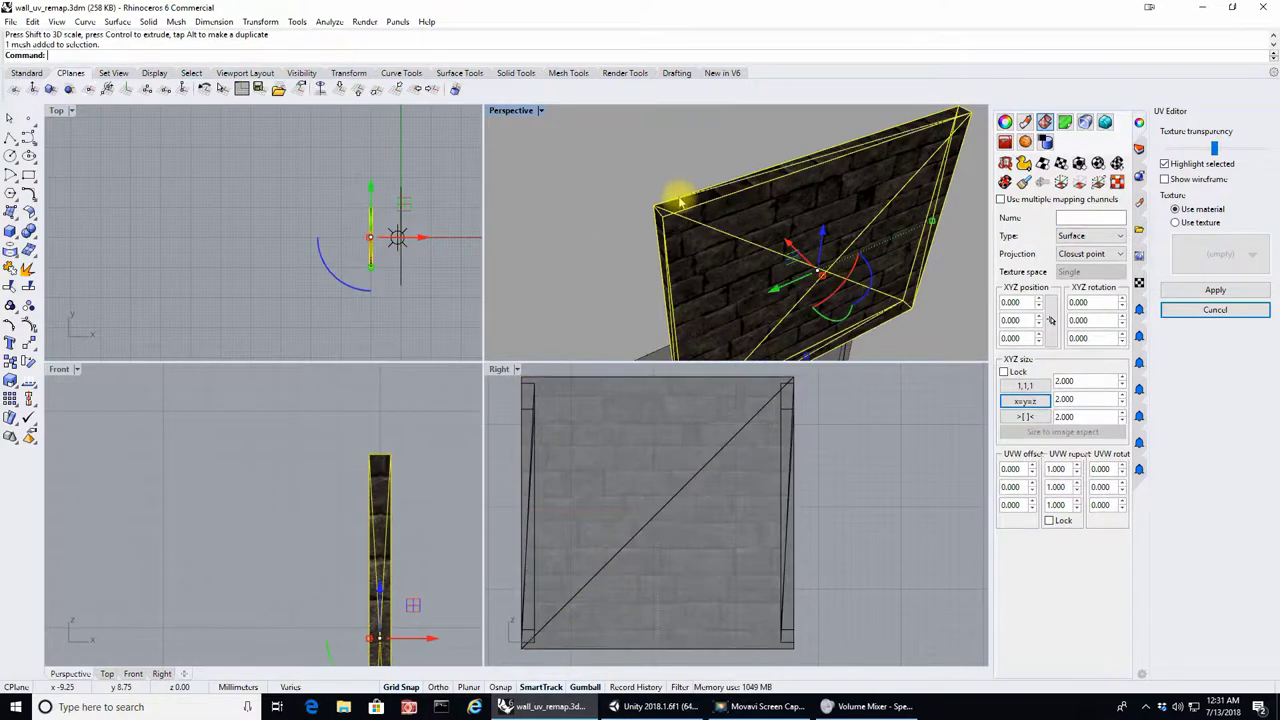
pyautogui.click(600, 380)
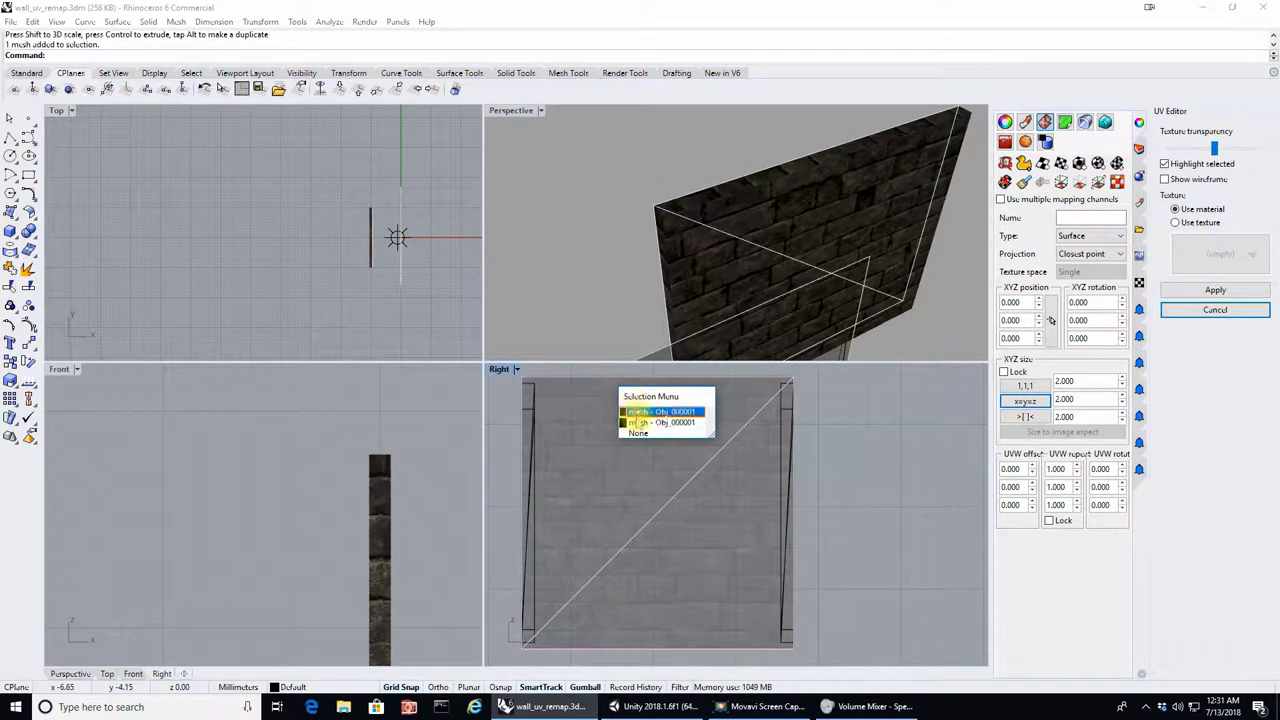
pyautogui.click(637, 413)
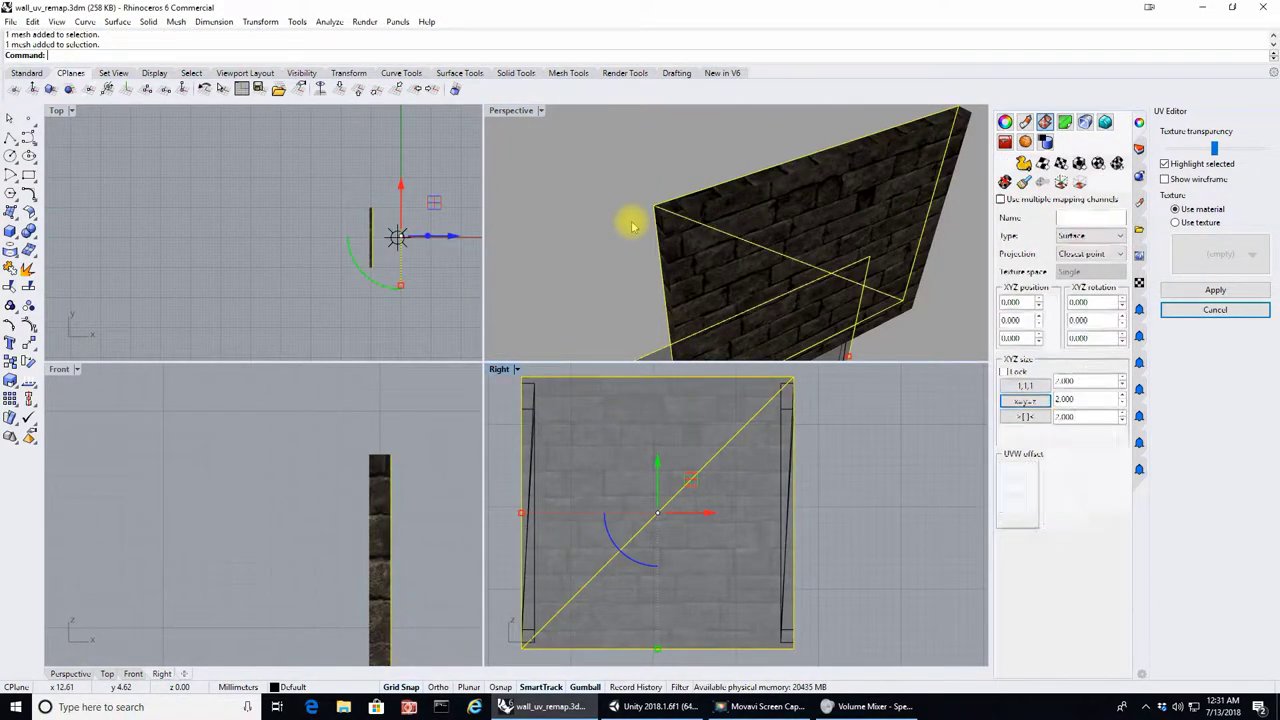
pyautogui.moveTo(626, 220); pyautogui.dragTo(846, 183, button='right')
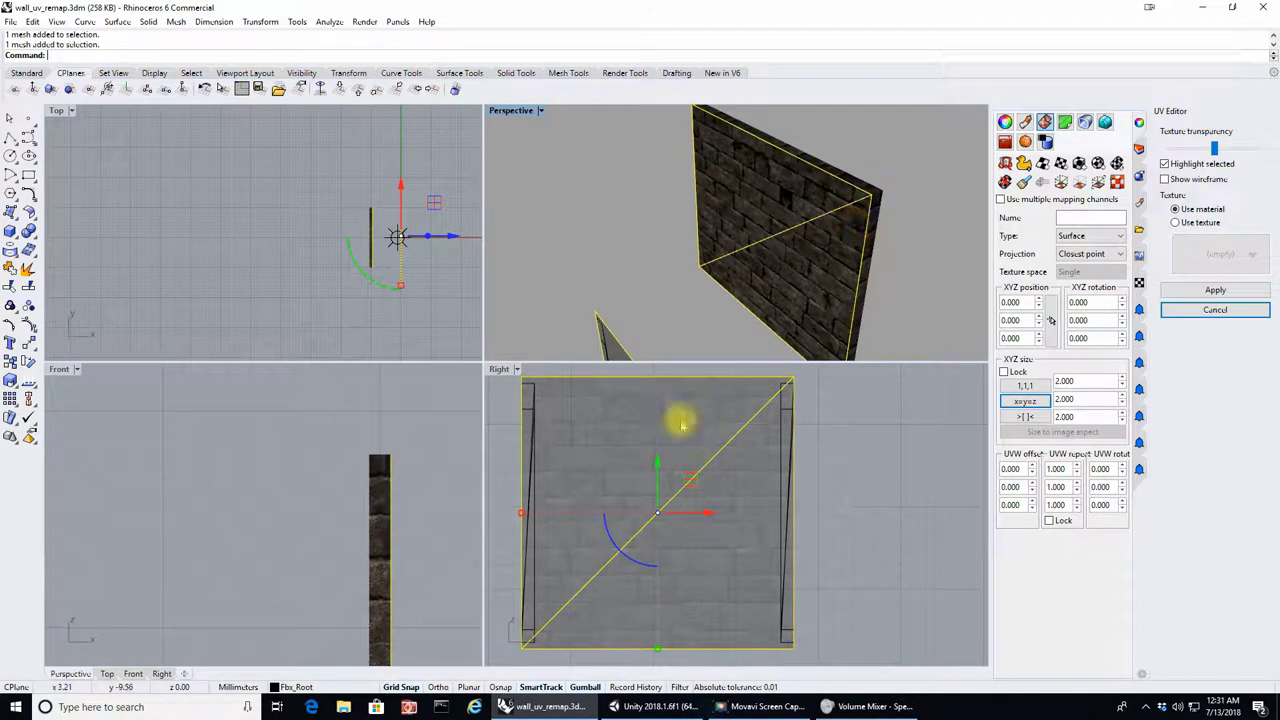
pyautogui.moveTo(520, 513); pyautogui.dragTo(796, 511)
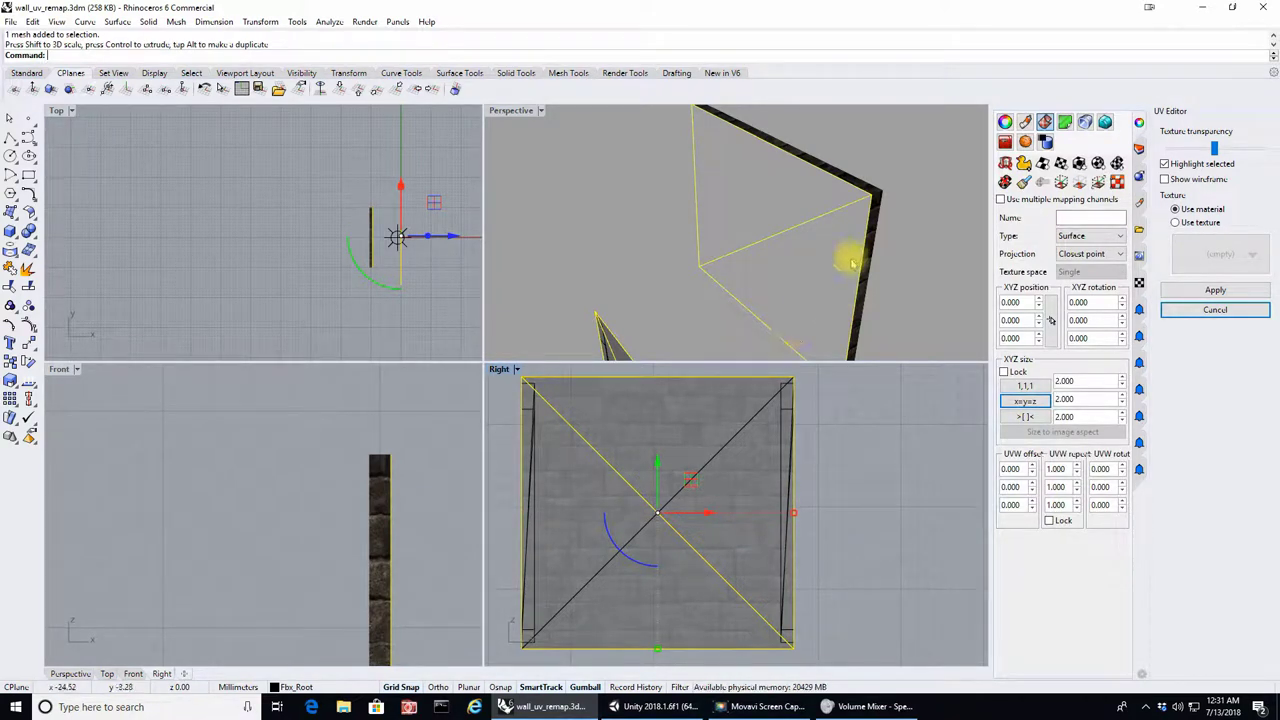
pyautogui.moveTo(851, 263); pyautogui.dragTo(809, 200, button='right')
pyautogui.hotkey('ctrl', 'z')
# Reselect Obj_000001, repeat the narrower X scale, and deselect the wall
pyautogui.click(807, 203)
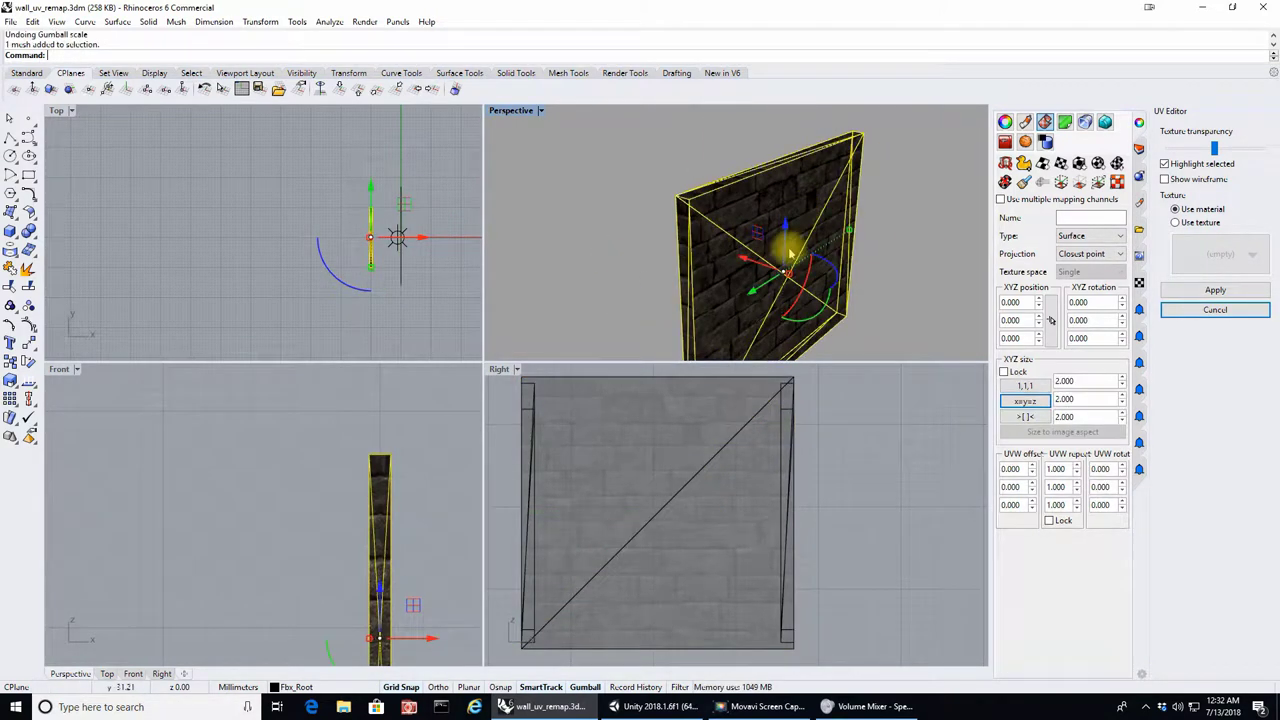
pyautogui.click(689, 386)
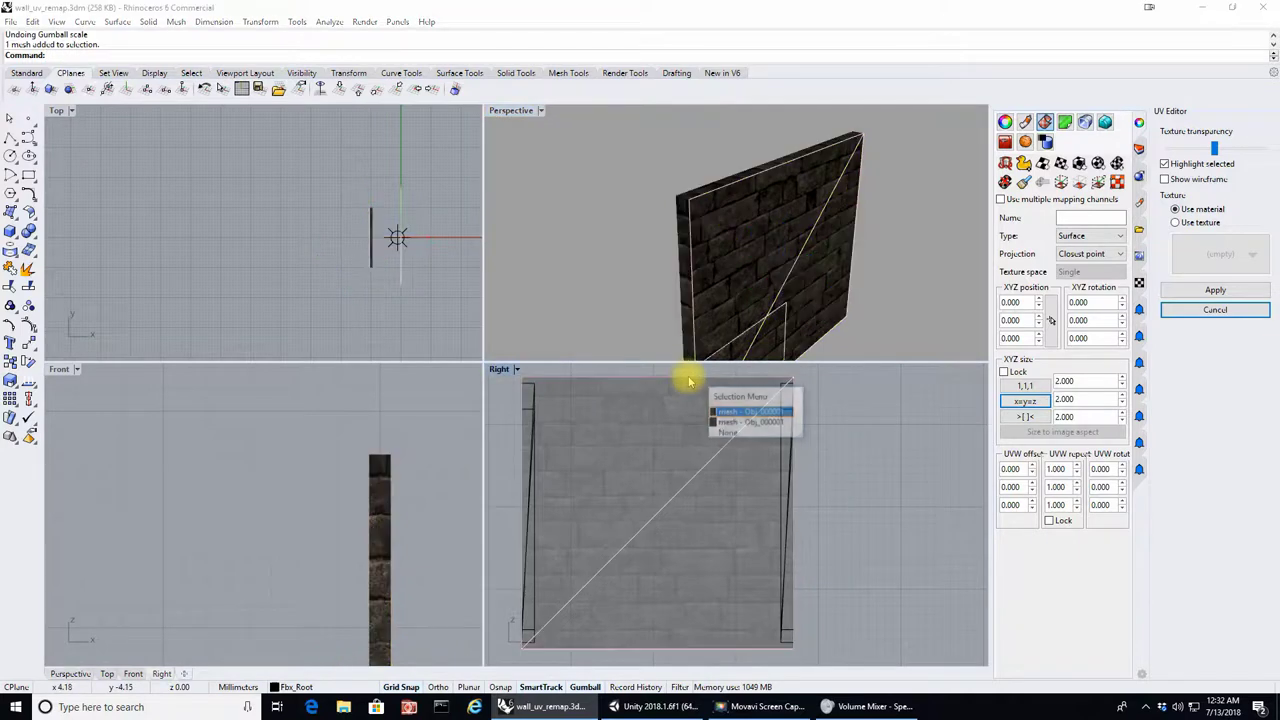
pyautogui.click(726, 412)
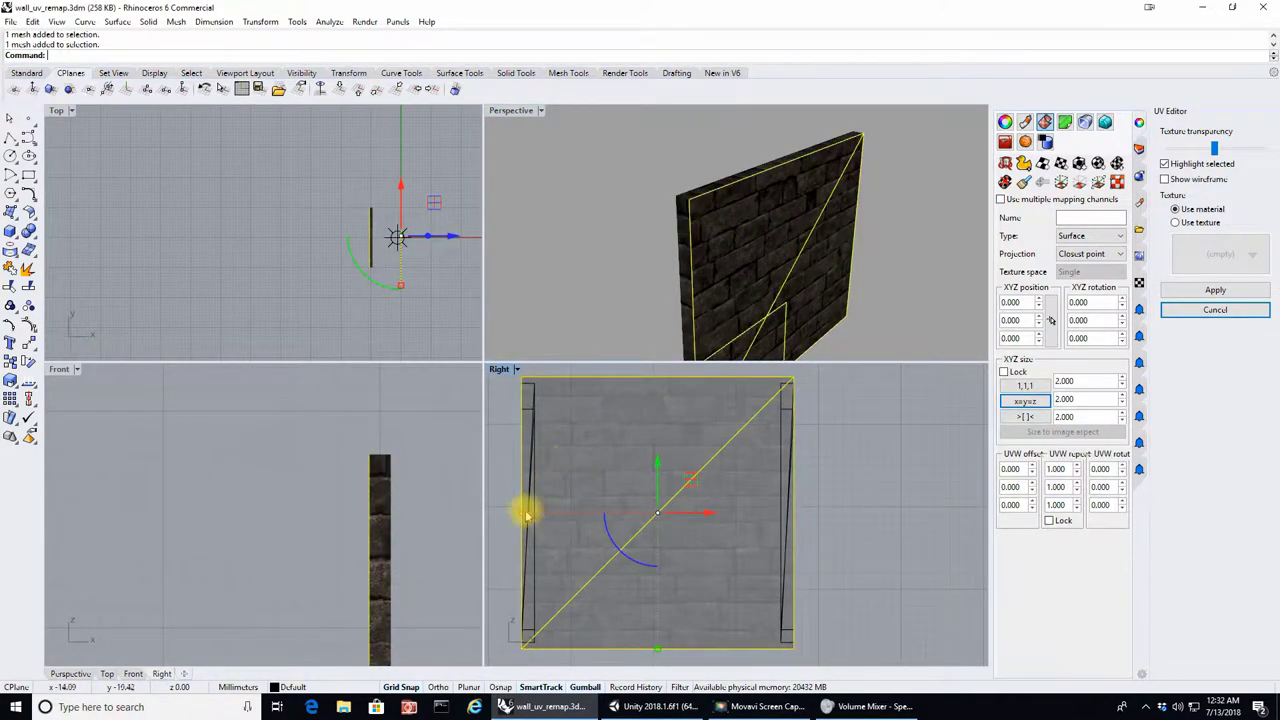
pyautogui.moveTo(521, 515); pyautogui.dragTo(790, 512)
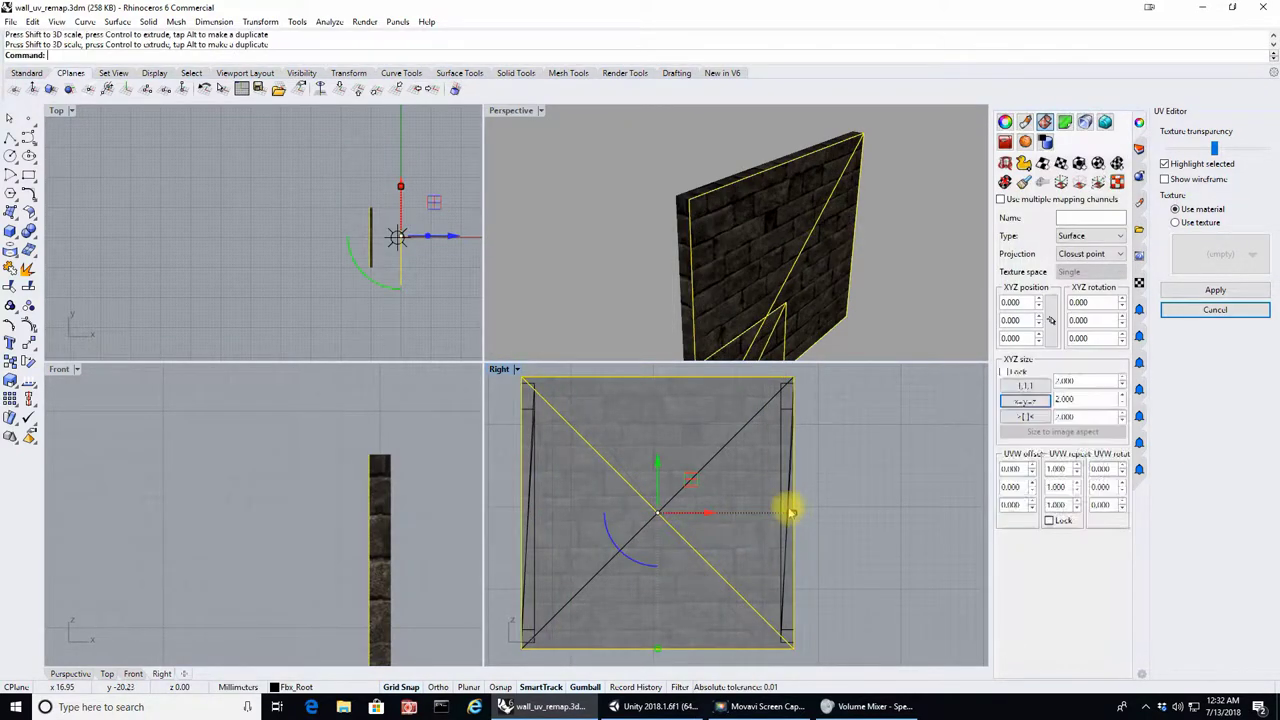
pyautogui.click(915, 276)
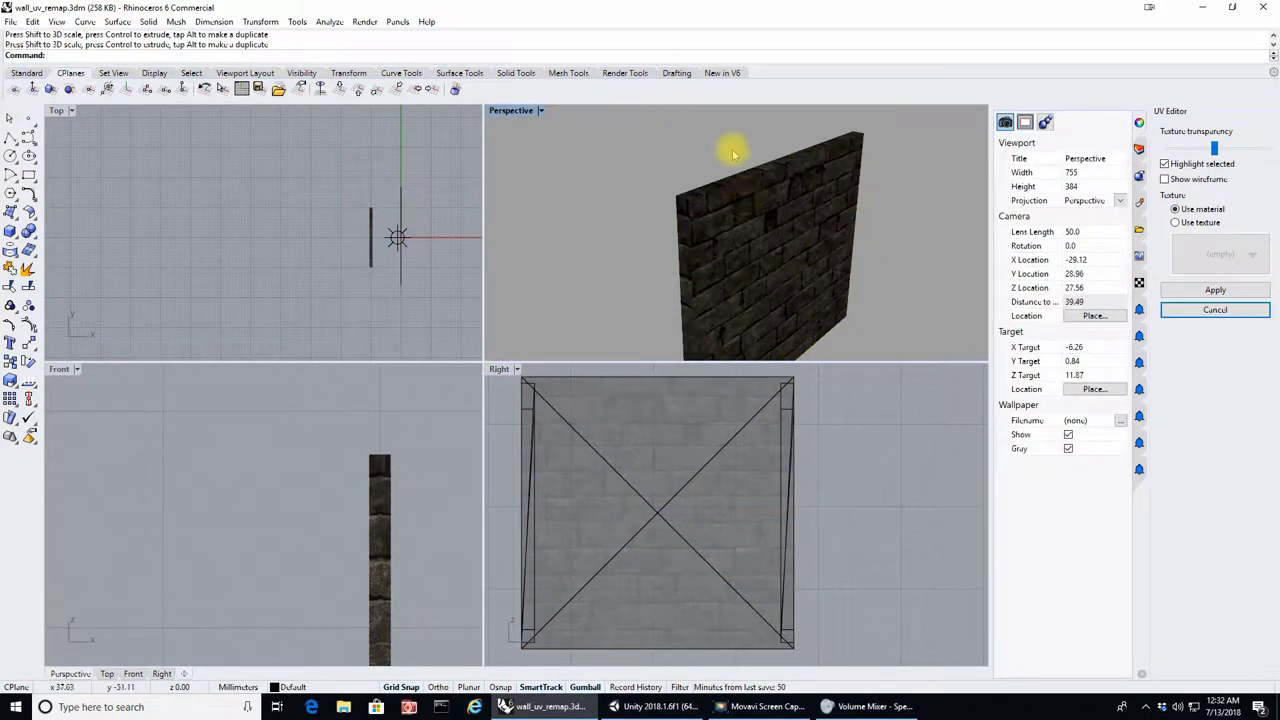
pyautogui.scroll(2, 728, 180)
pyautogui.scroll(2, 700, 250)
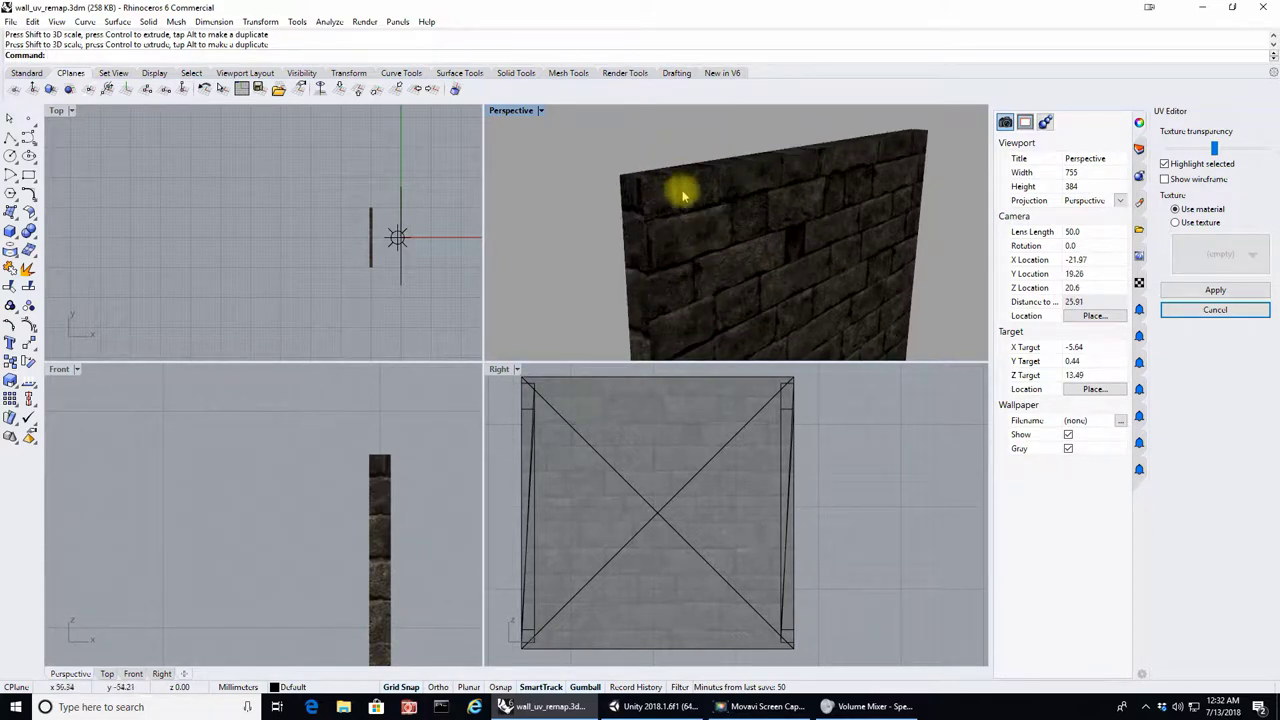
pyautogui.moveTo(668, 222); pyautogui.dragTo(840, 234, button='right')
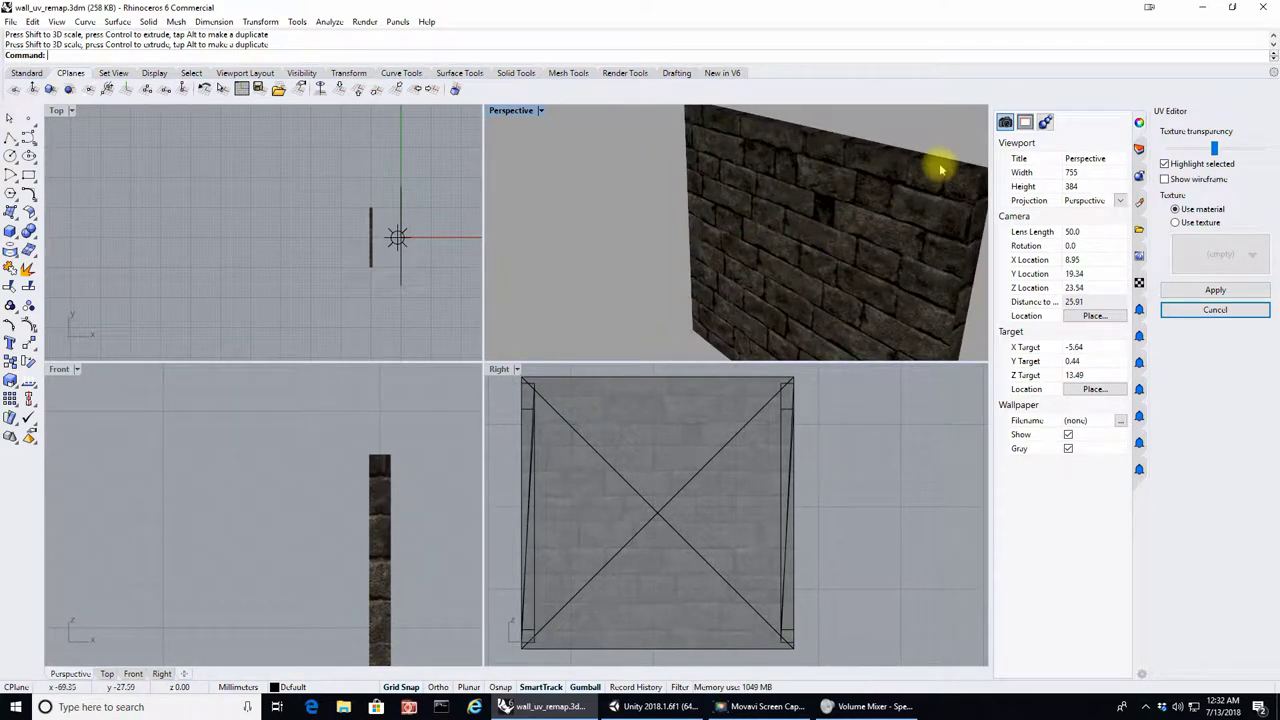
pyautogui.moveTo(975, 203); pyautogui.dragTo(691, 285, button='right')
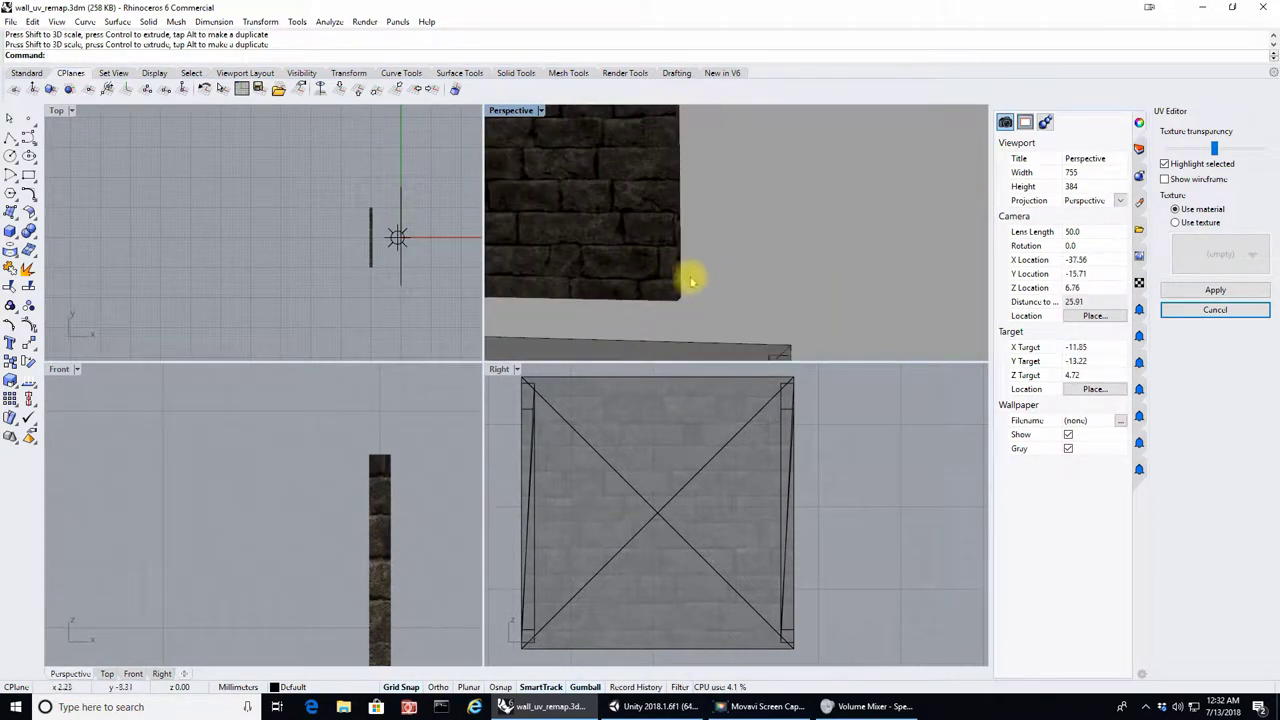
pyautogui.moveTo(774, 228); pyautogui.dragTo(821, 255, button='right')
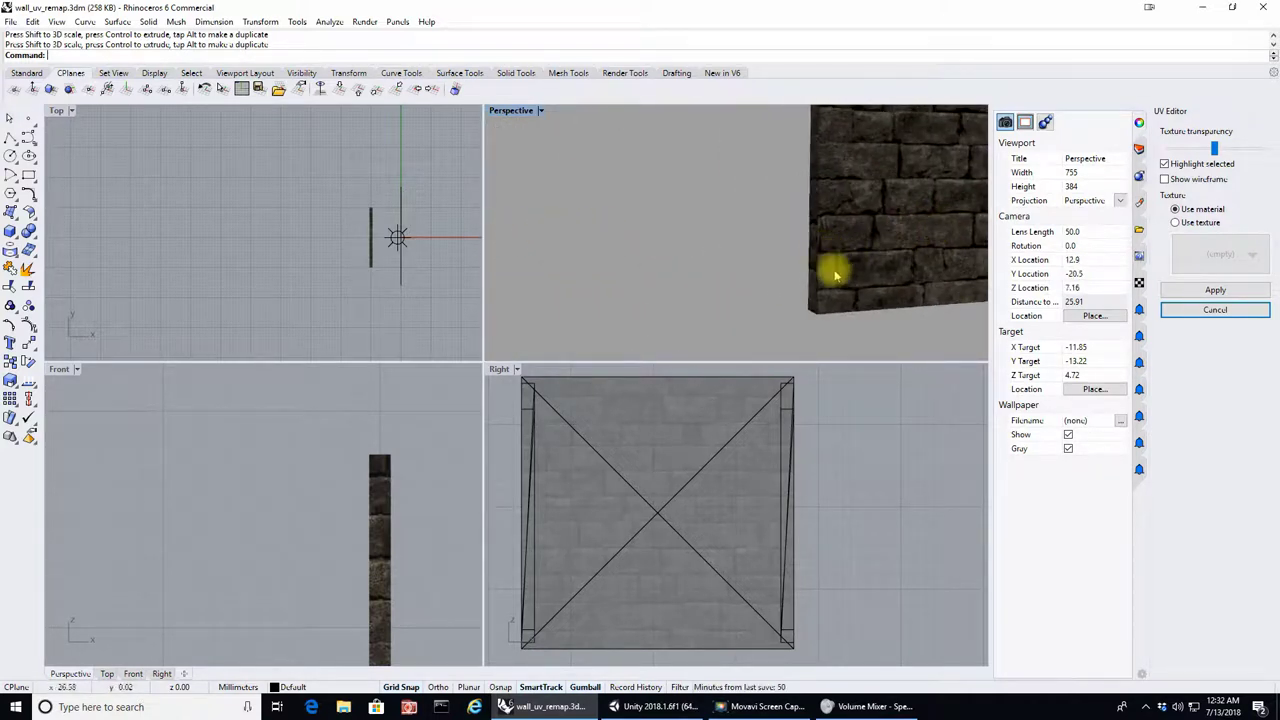
pyautogui.moveTo(691, 200); pyautogui.dragTo(632, 195, button='right')
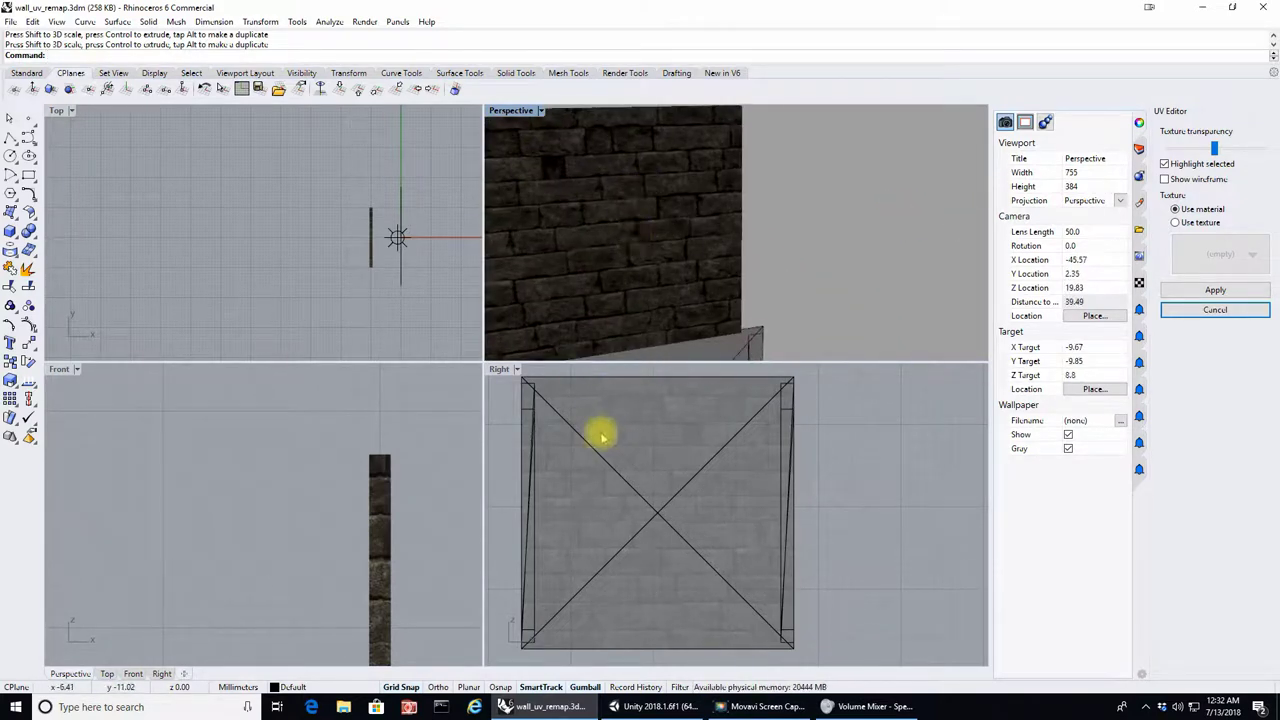
pyautogui.scroll(-3, 594, 421)
pyautogui.scroll(1, 588, 413)
pyautogui.scroll(3, 588, 413)
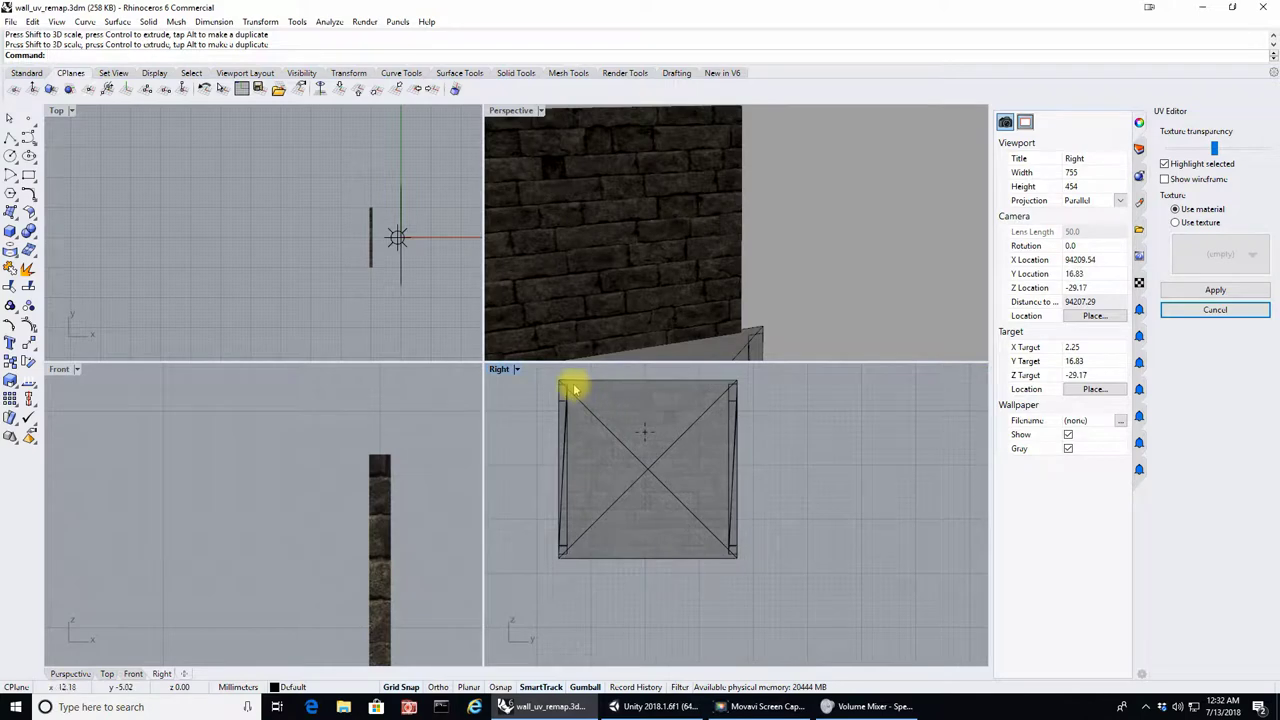
# Select the left and right thin edge strips of the wall in the Right viewport
pyautogui.click(563, 399)
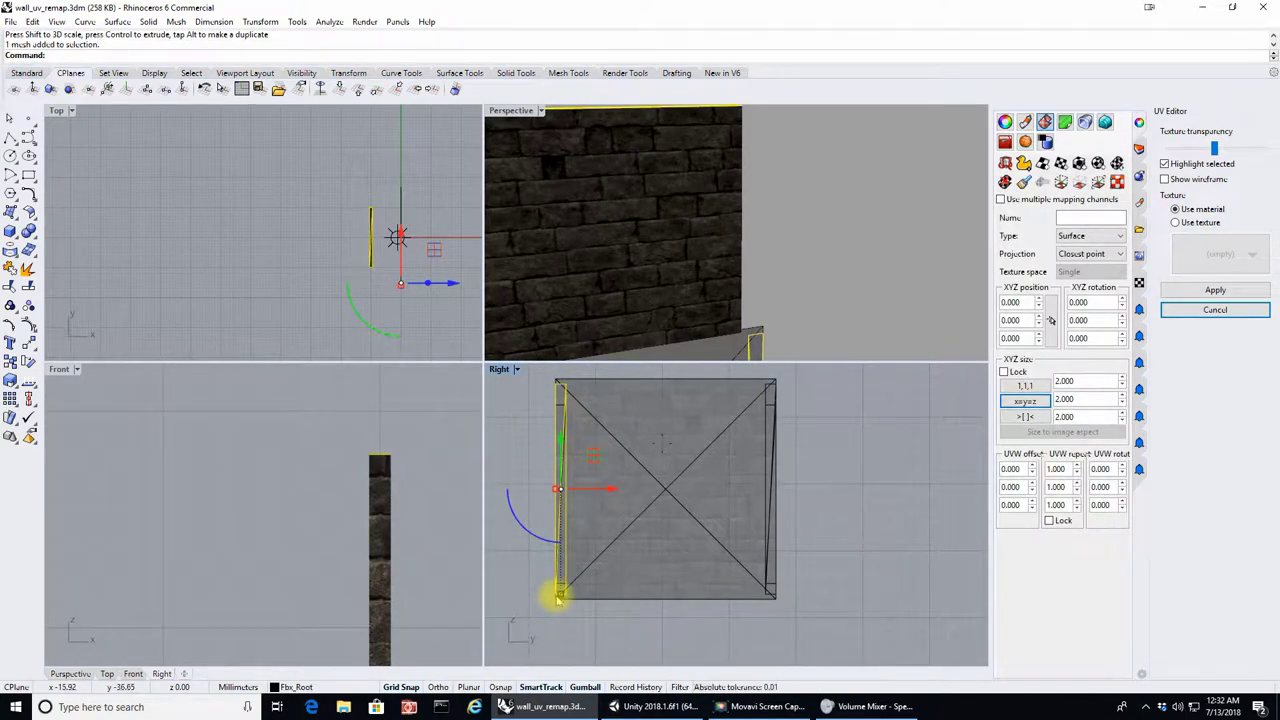
pyautogui.moveTo(620, 307); pyautogui.dragTo(735, 296, button='right')
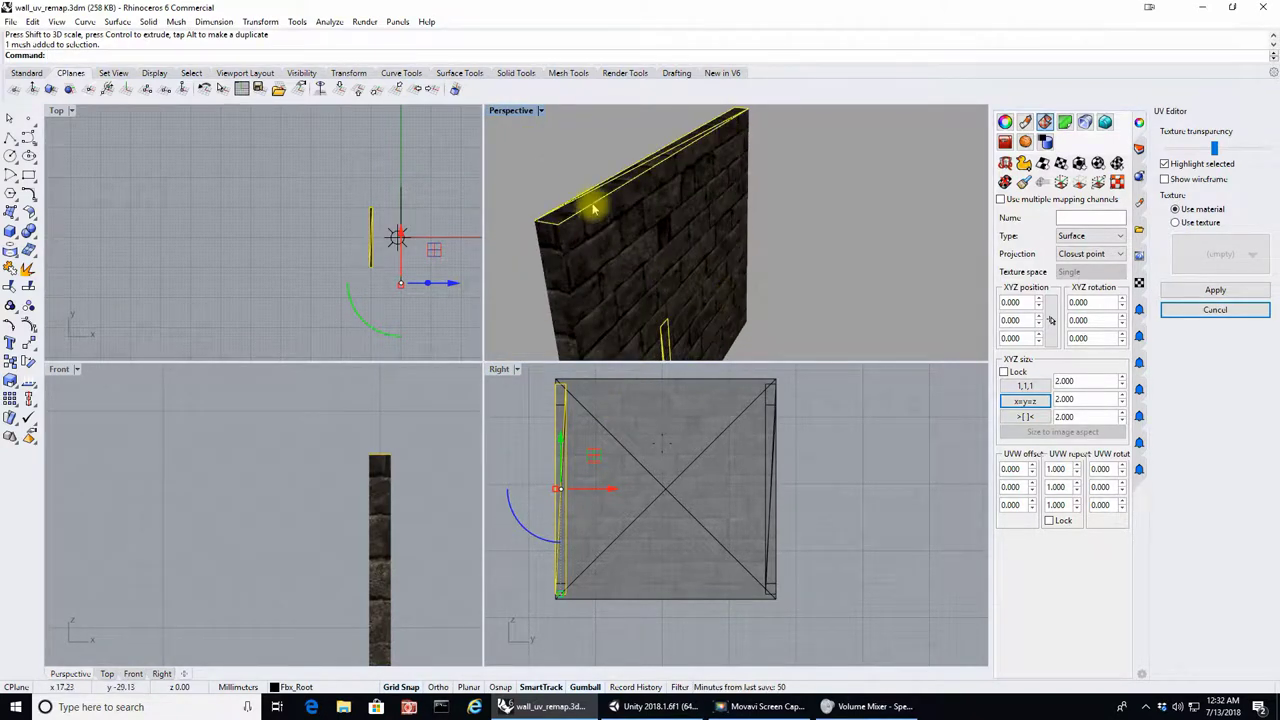
pyautogui.scroll(6, 590, 210)
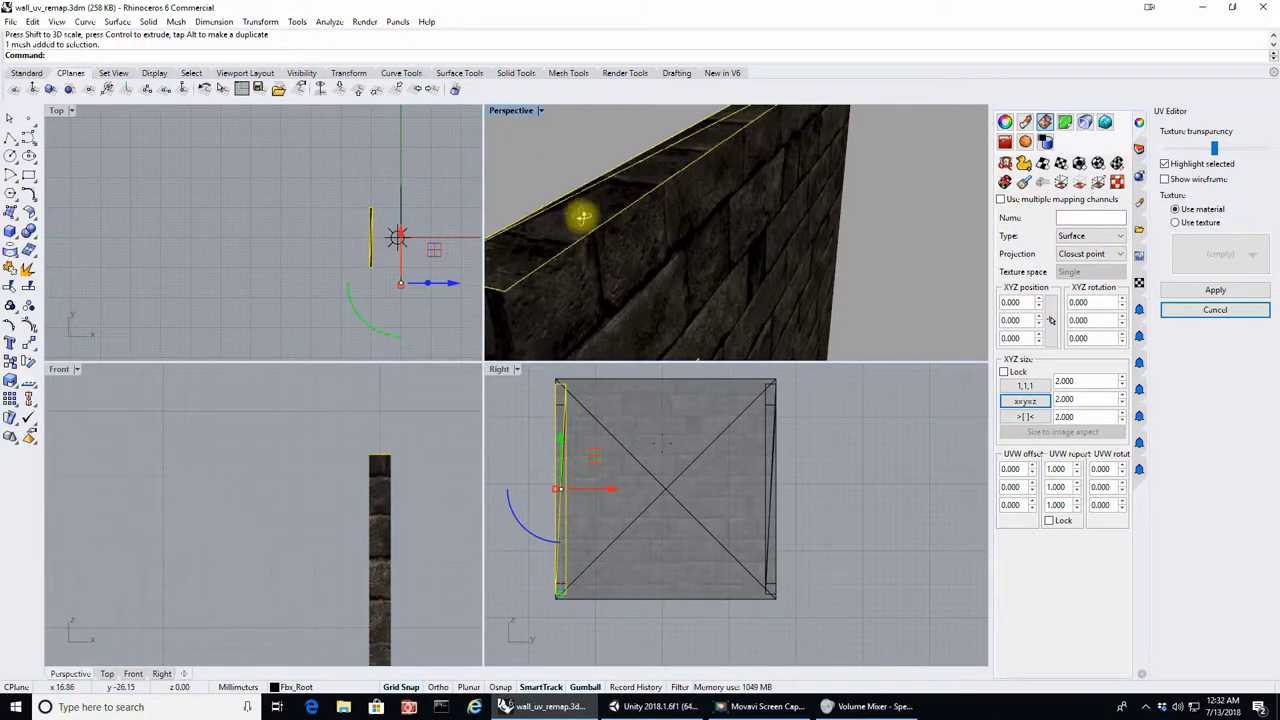
pyautogui.scroll(2, 584, 215)
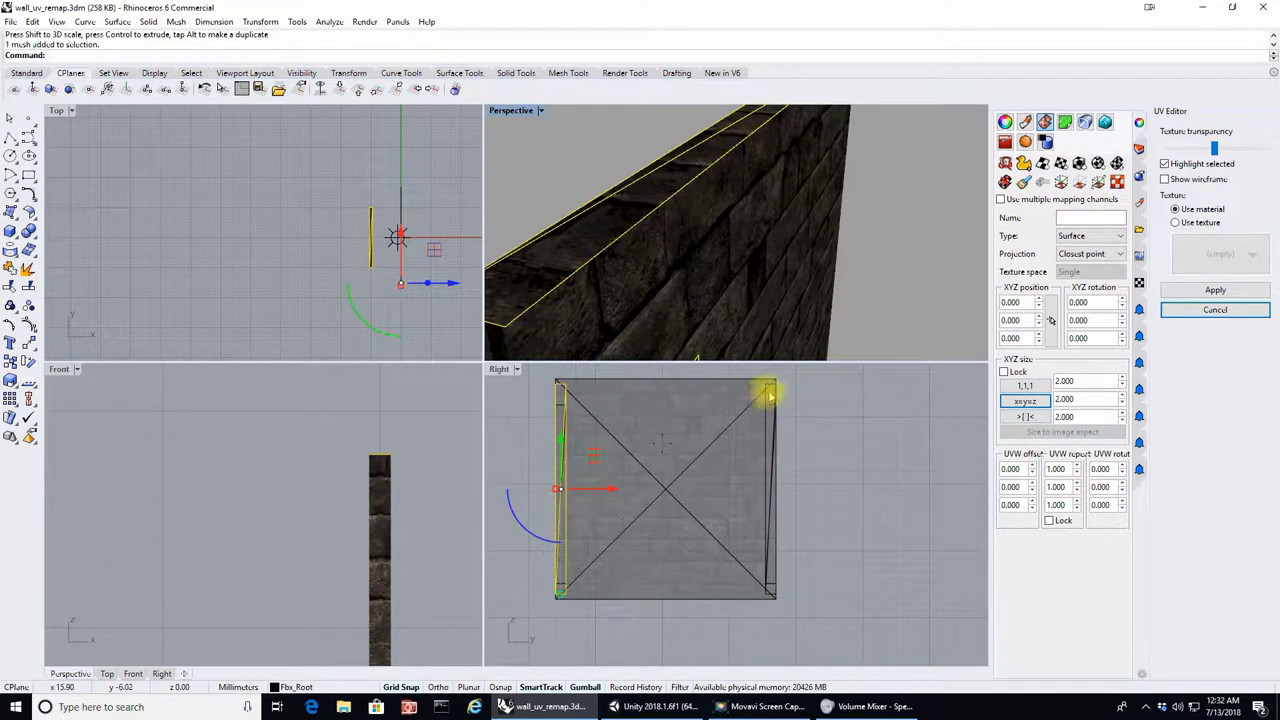
pyautogui.keyDown('shift'); pyautogui.click(767, 391); pyautogui.keyUp('shift')
pyautogui.scroll(-5, 745, 292)
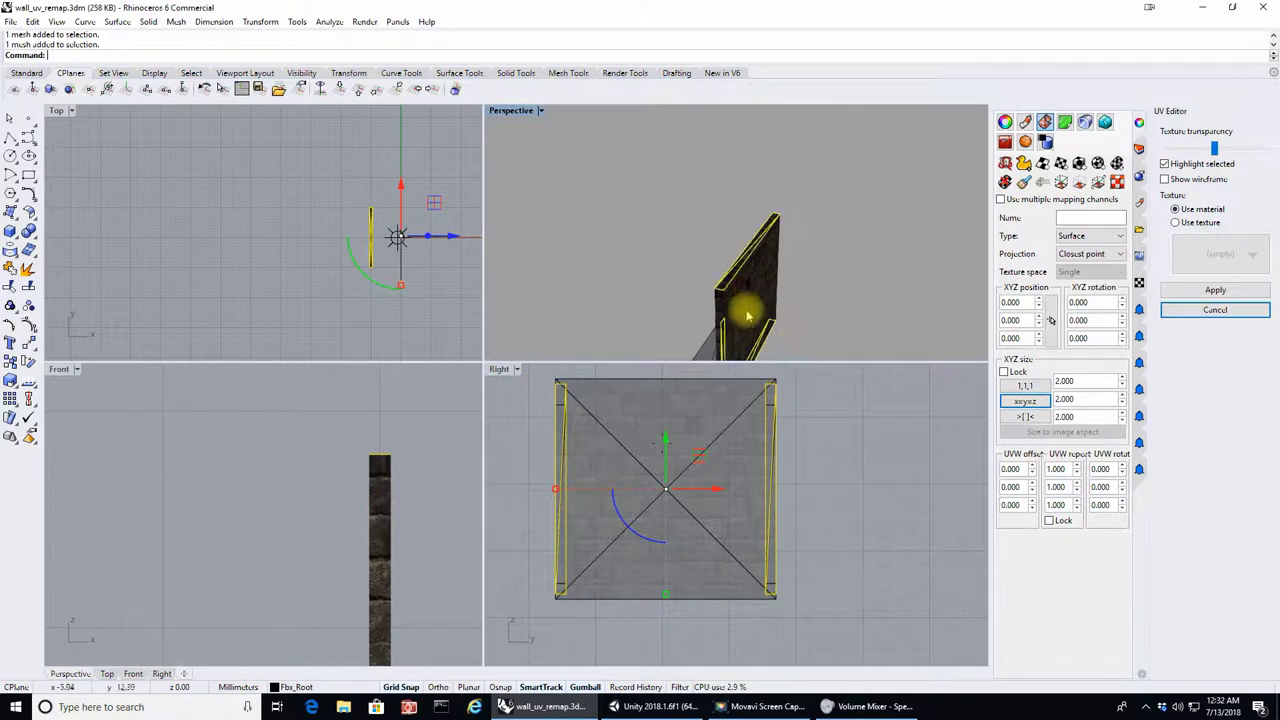
pyautogui.scroll(5, 802, 330)
pyautogui.moveTo(800, 329); pyautogui.dragTo(686, 172, button='right')
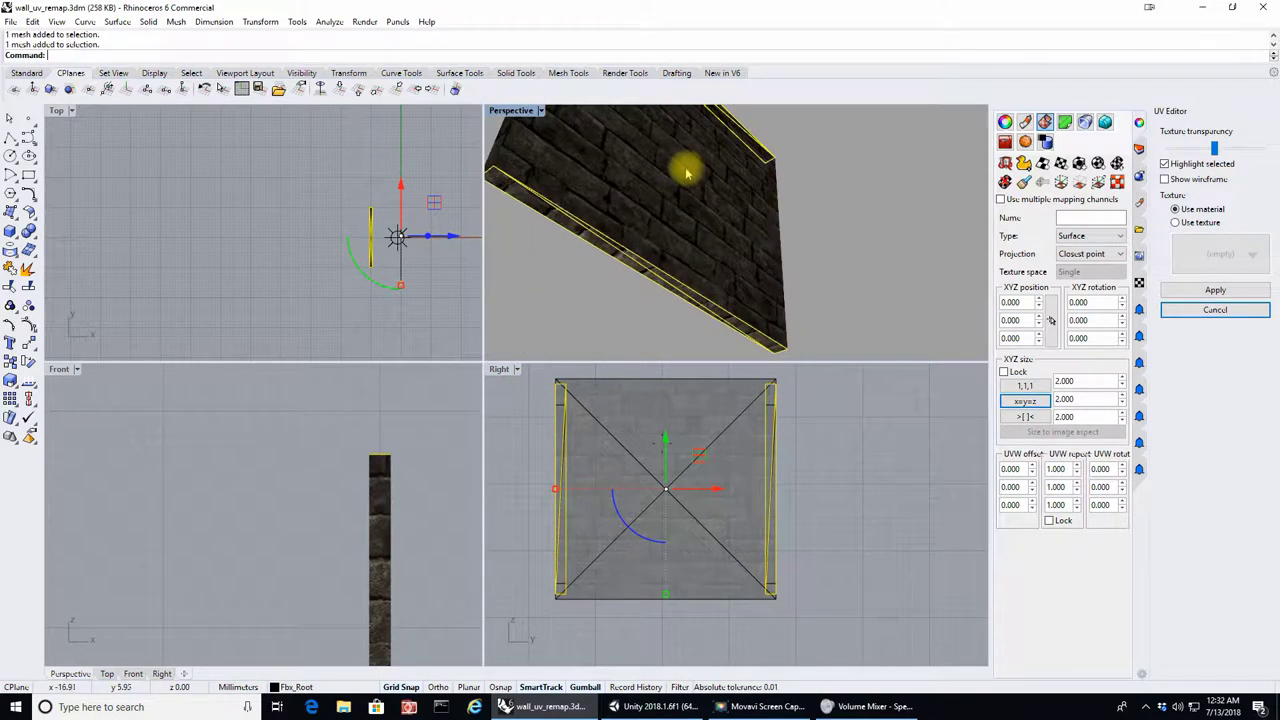
# Shift the selected edge strips slightly with the gumball in the Right view
pyautogui.moveTo(665, 597); pyautogui.dragTo(667, 602)
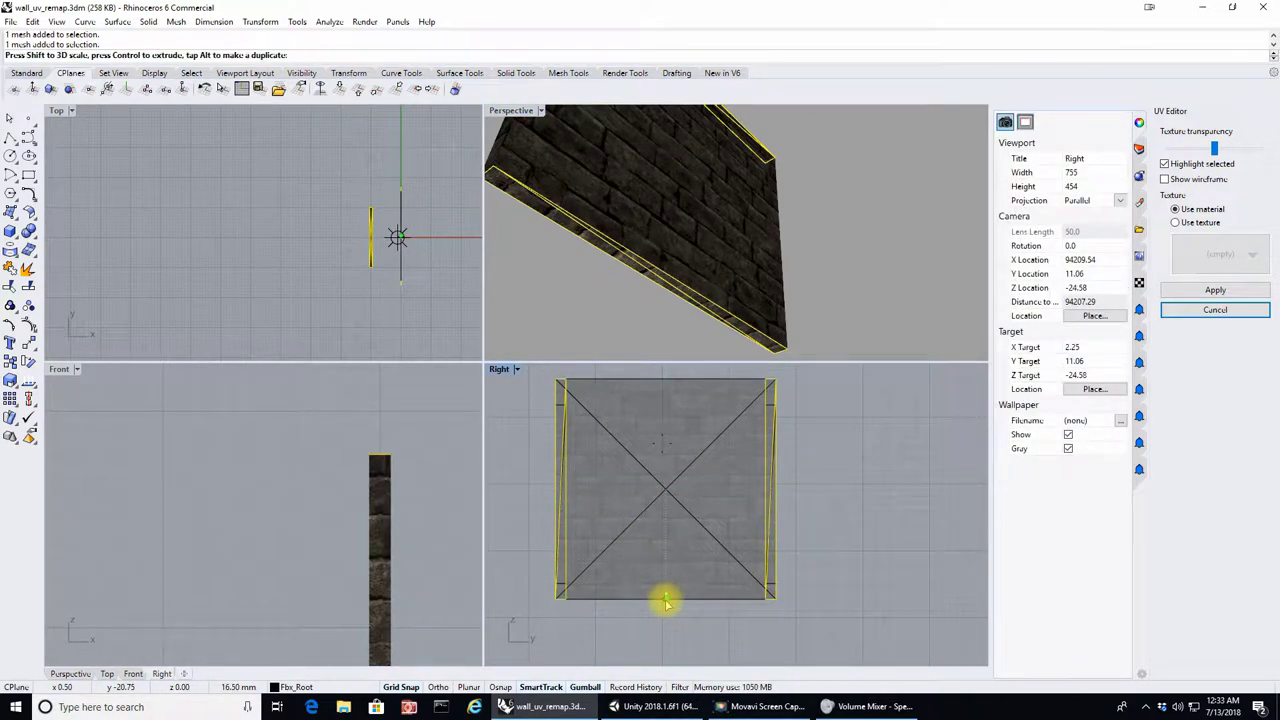
pyautogui.moveTo(665, 600); pyautogui.dragTo(664, 598)
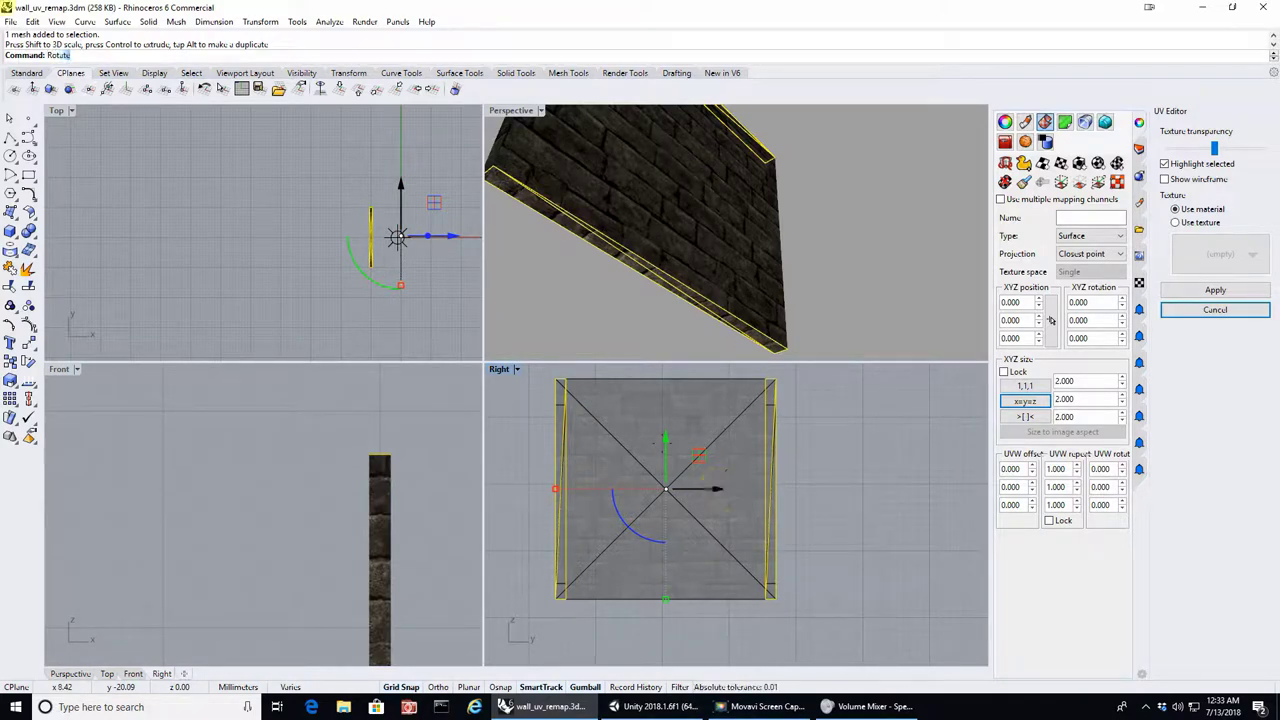
pyautogui.press('Return')
# Rotate the edge strips 90° about the wall's centre in the Right view, then clear the selection
pyautogui.scroll(2, 692, 477)
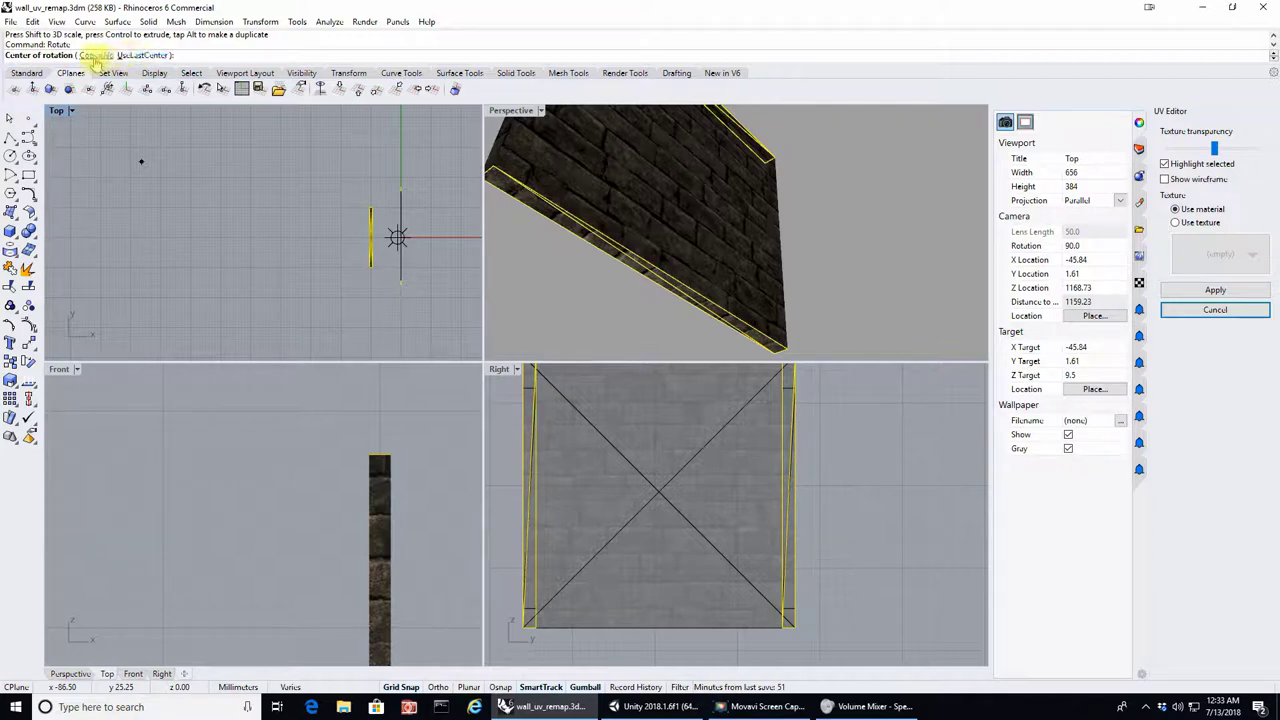
pyautogui.scroll(4, 652, 487)
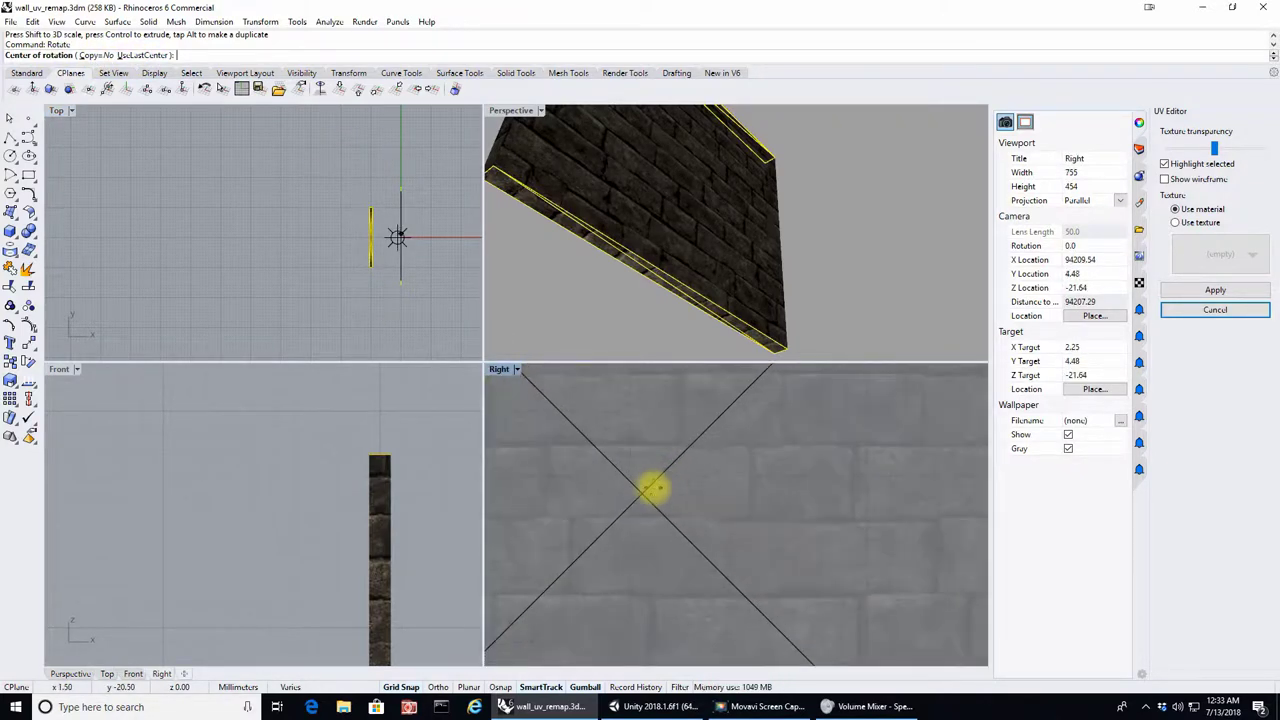
pyautogui.click(640, 490)
pyautogui.scroll(-3, 640, 490)
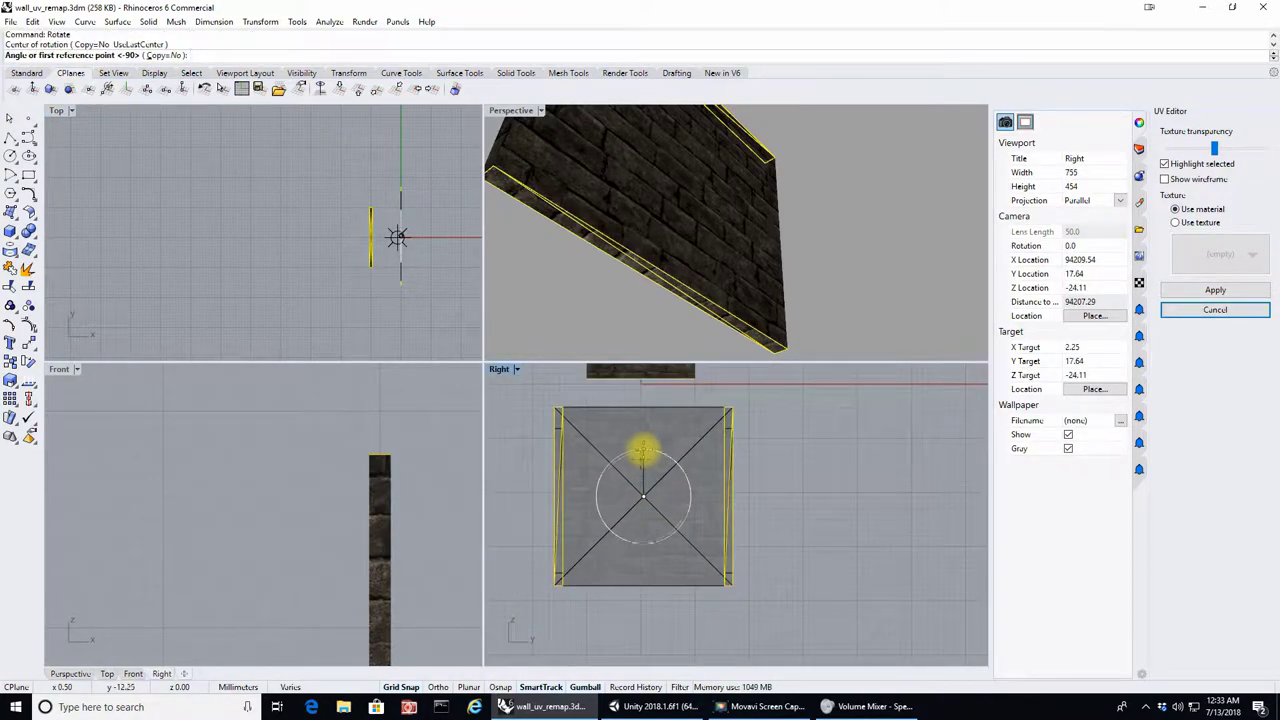
pyautogui.scroll(2, 643, 447)
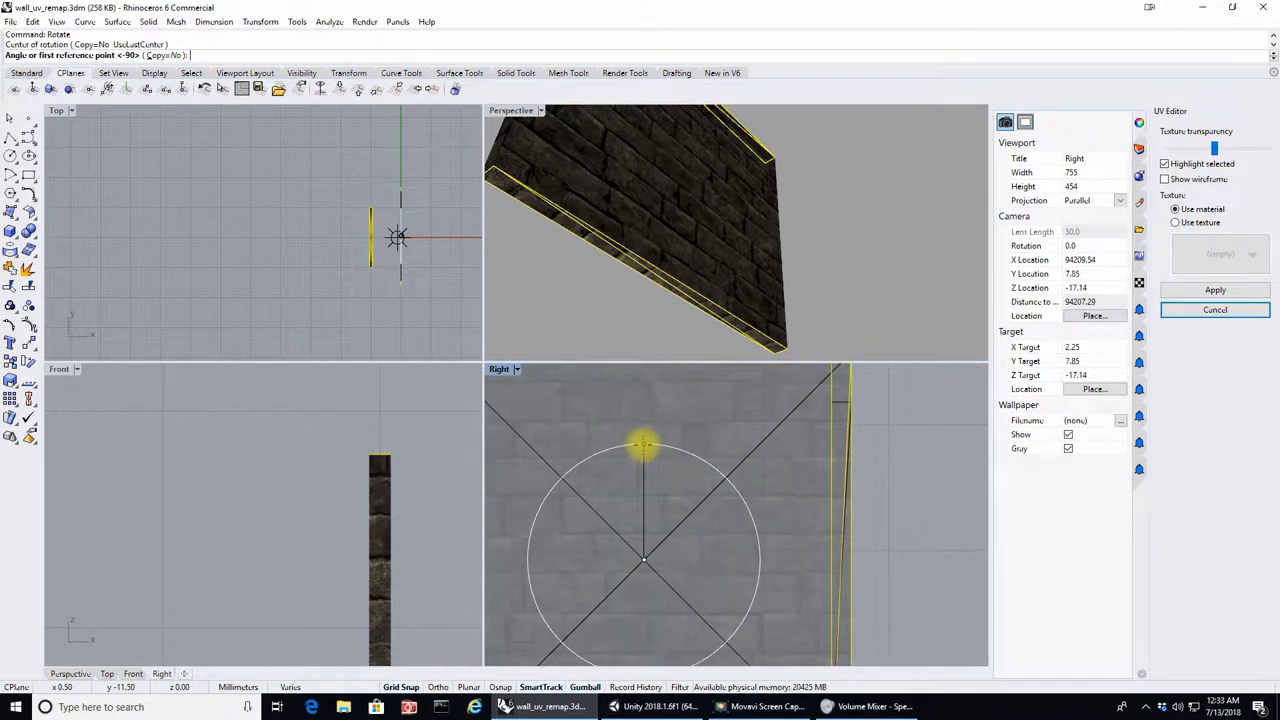
pyautogui.click(643, 444)
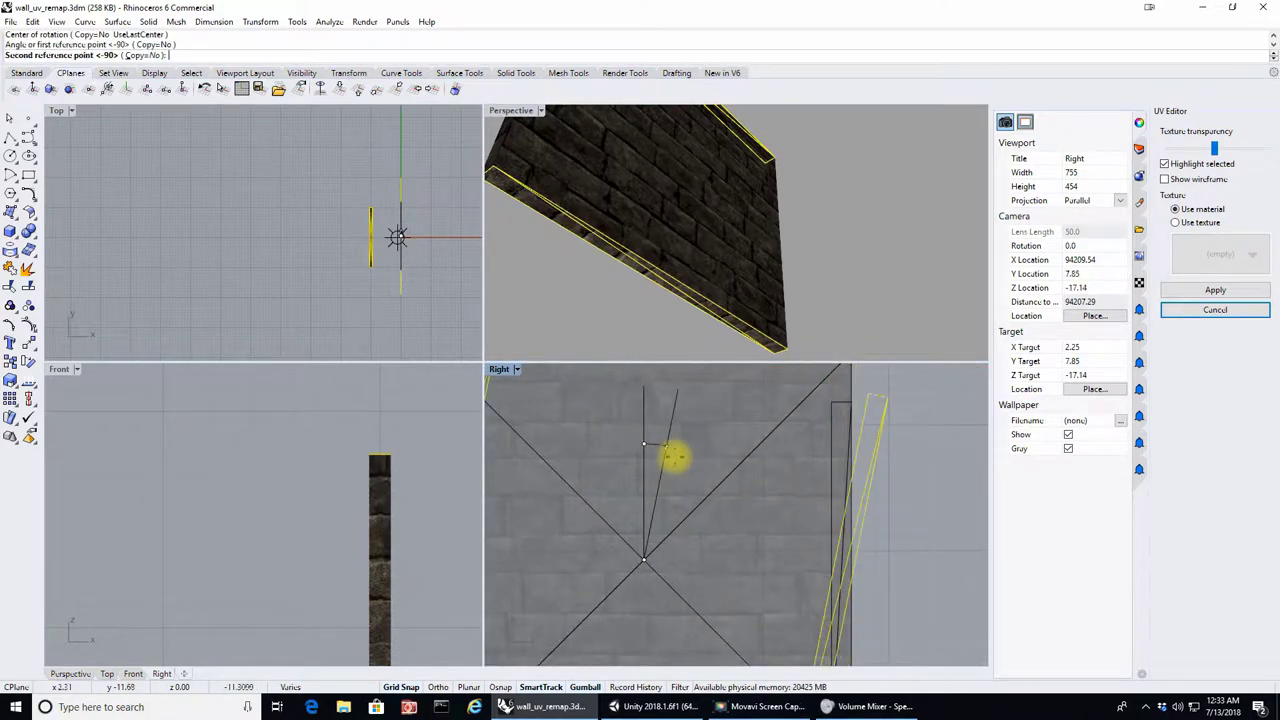
pyautogui.click(683, 559)
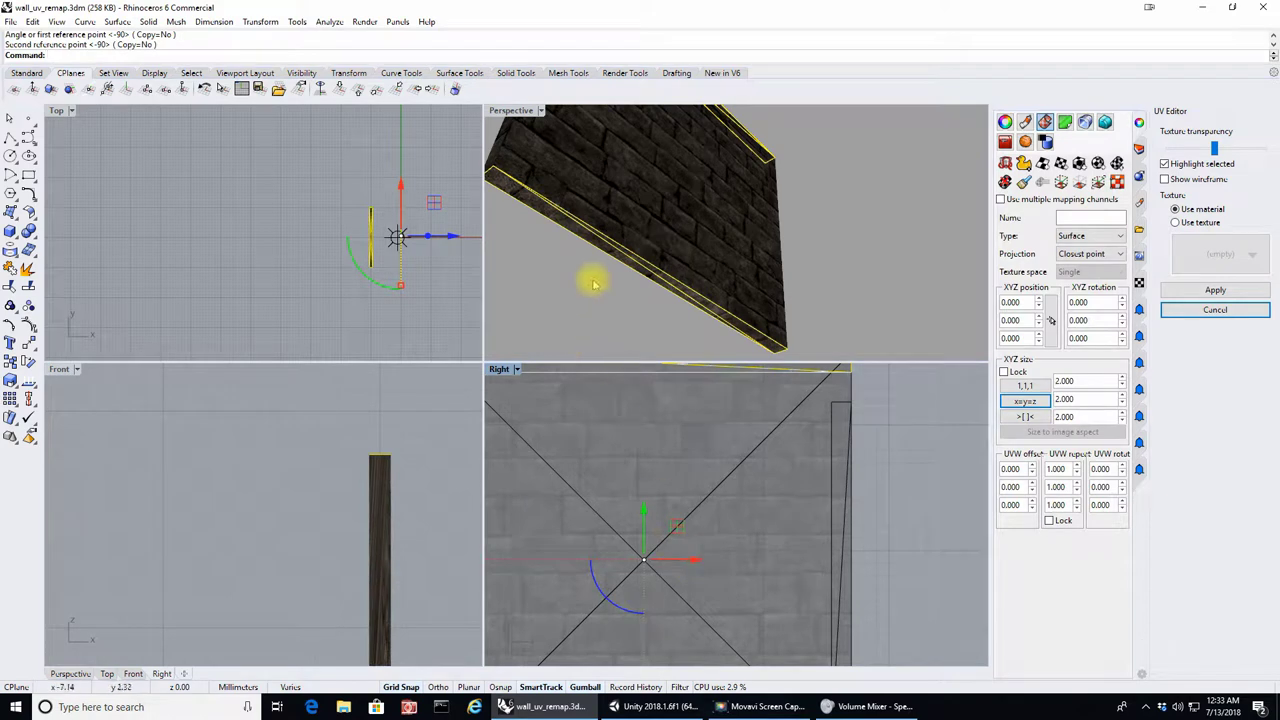
pyautogui.moveTo(546, 160); pyautogui.dragTo(614, 222, button='right')
pyautogui.press('Escape')
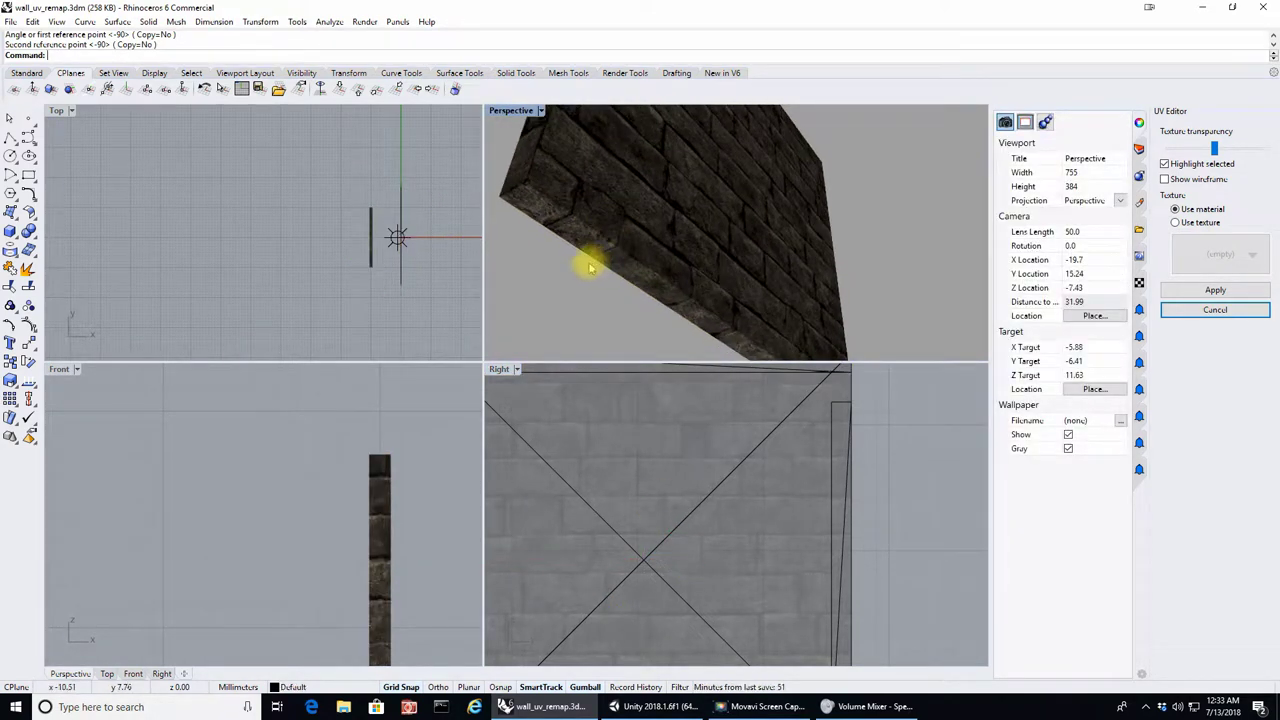
pyautogui.moveTo(590, 267); pyautogui.dragTo(604, 240, button='right')
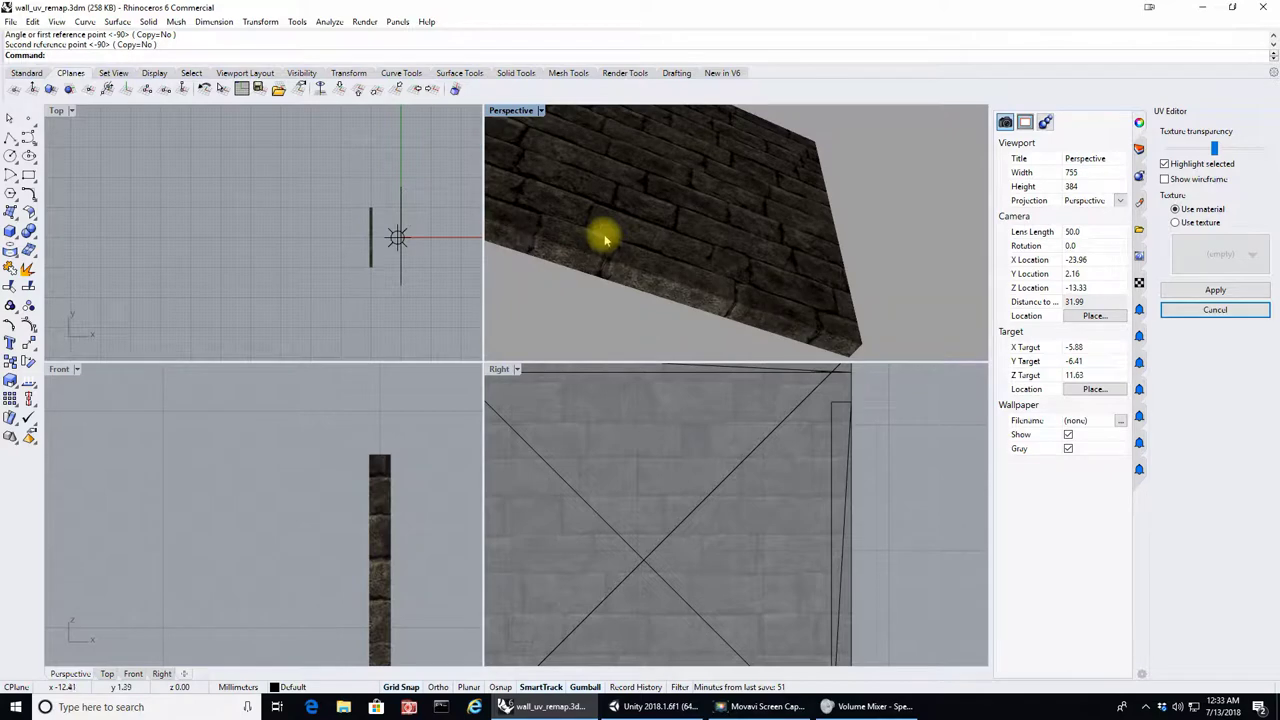
pyautogui.moveTo(736, 288); pyautogui.dragTo(642, 295, button='right')
pyautogui.click(733, 293)
pyautogui.moveTo(737, 294); pyautogui.dragTo(757, 180, button='right')
pyautogui.press('Escape')
pyautogui.moveTo(643, 155); pyautogui.dragTo(720, 140, button='right')
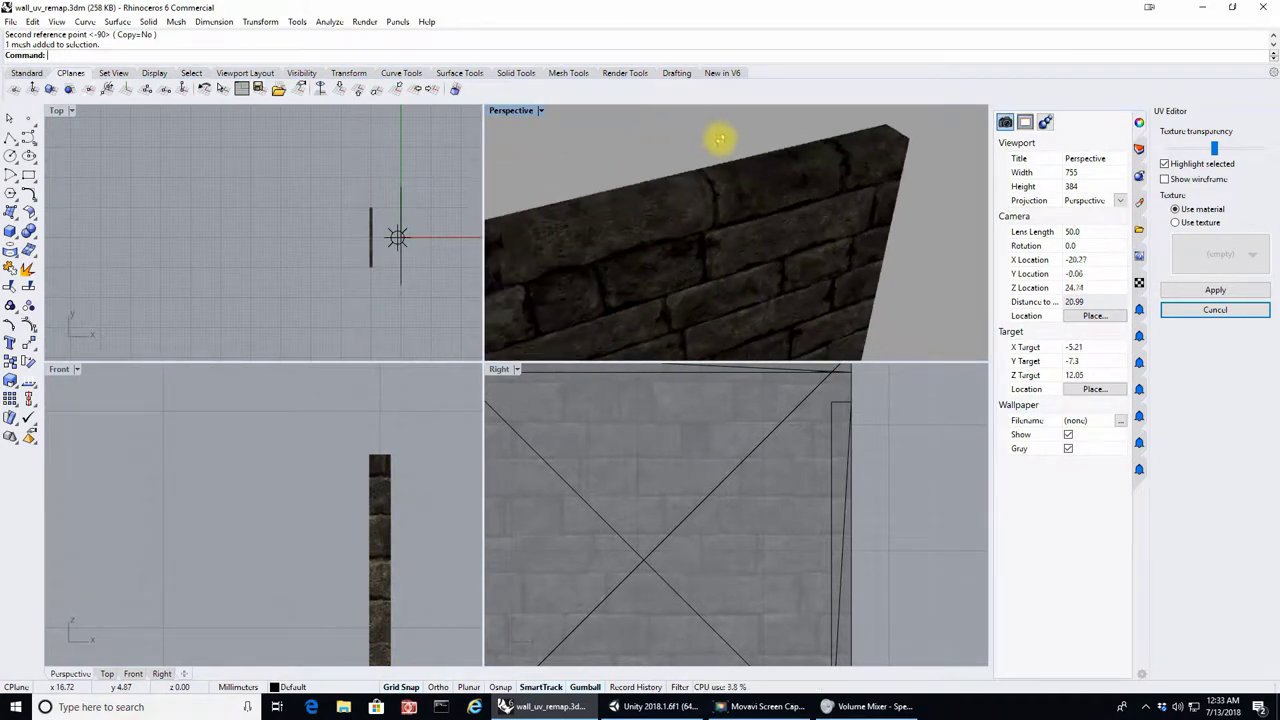
pyautogui.middleClick(606, 178)
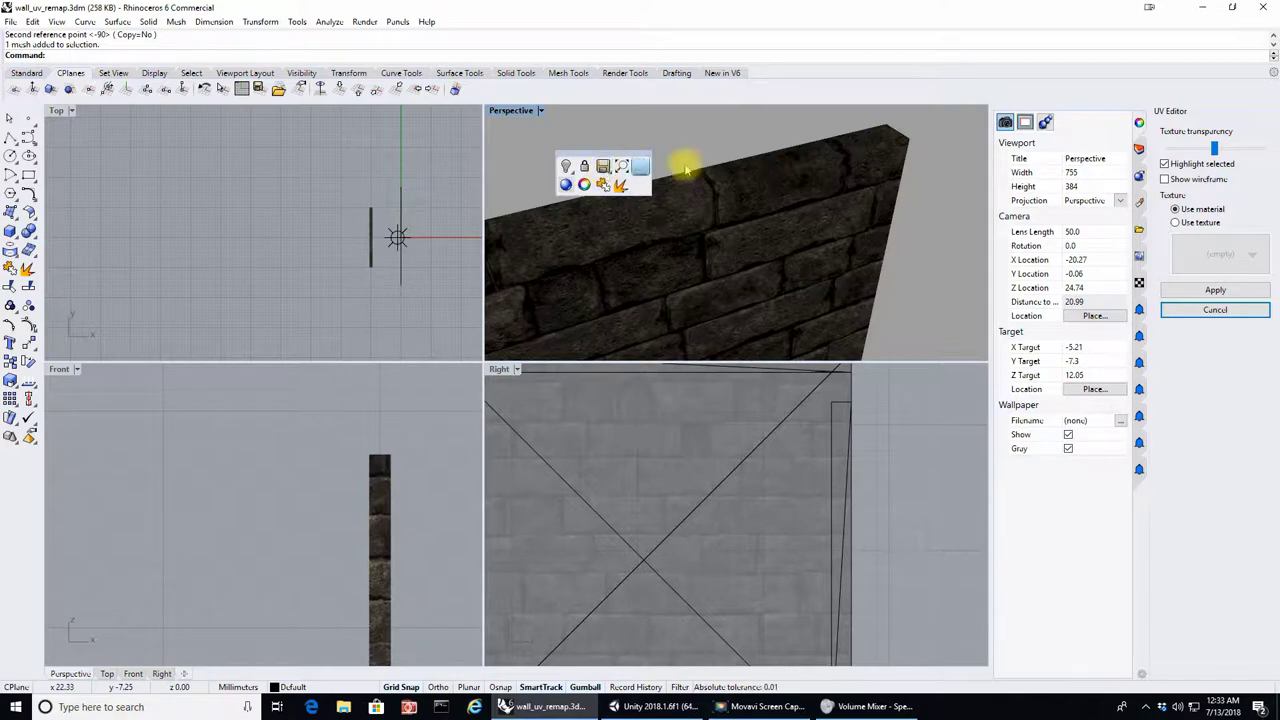
pyautogui.moveTo(666, 149); pyautogui.dragTo(658, 220, button='right')
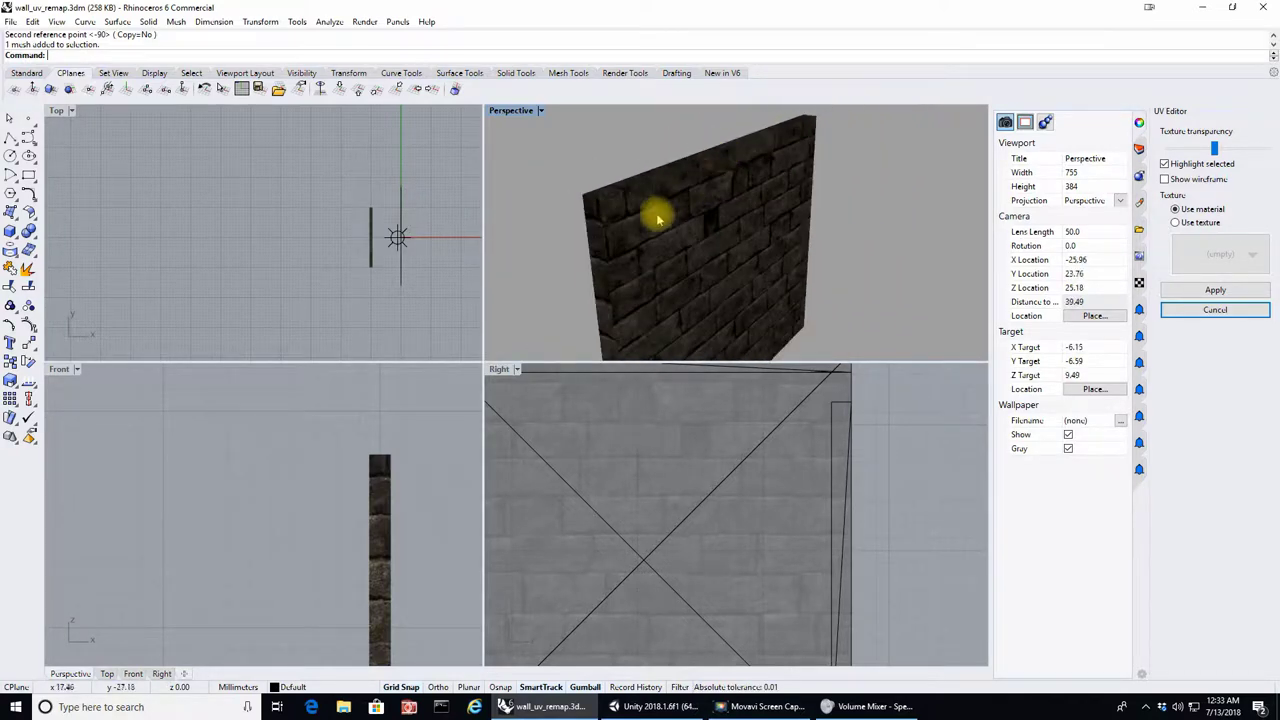
pyautogui.scroll(2, 658, 220)
pyautogui.moveTo(574, 160)
pyautogui.mouseDown(button='right')
pyautogui.moveTo(591, 180)
pyautogui.moveTo(594, 154)
pyautogui.moveTo(581, 150)
pyautogui.moveTo(580, 166)
pyautogui.mouseUp(button='right')
# Select the wall's left and right edge pieces in the Right view
pyautogui.click(583, 210)
pyautogui.scroll(-1, 625, 430)
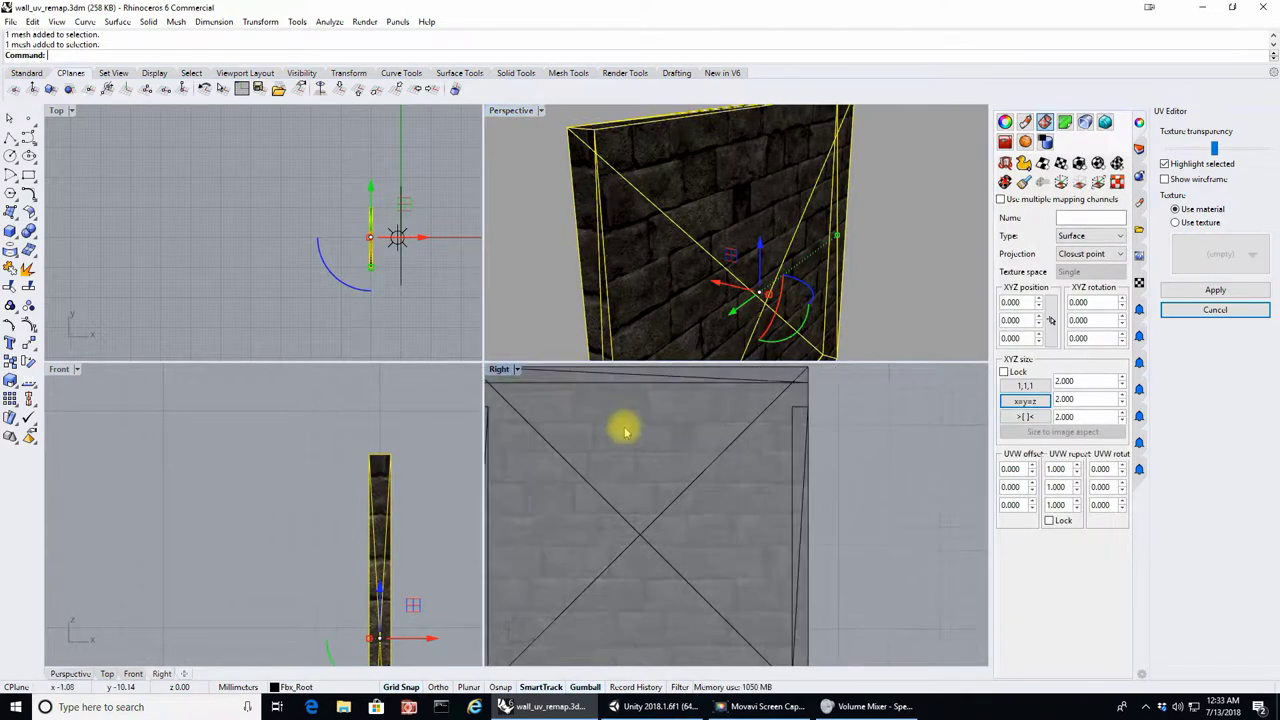
pyautogui.click(789, 430)
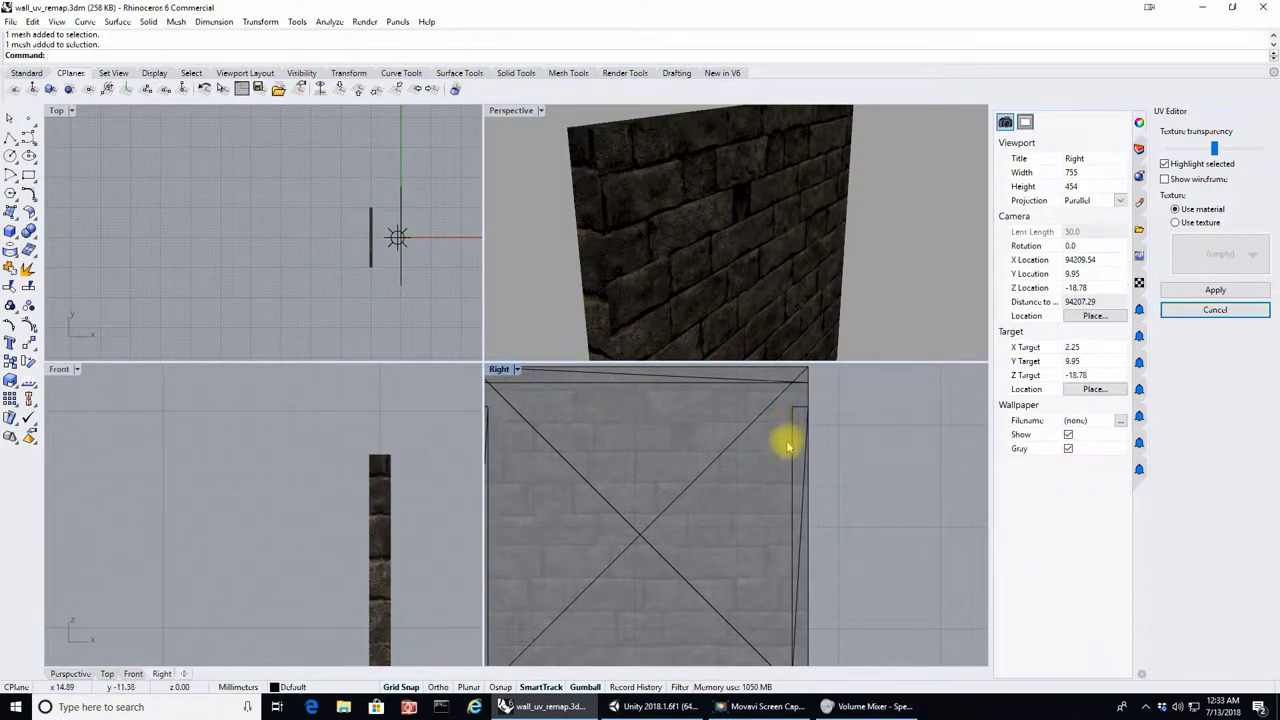
pyautogui.click(789, 440)
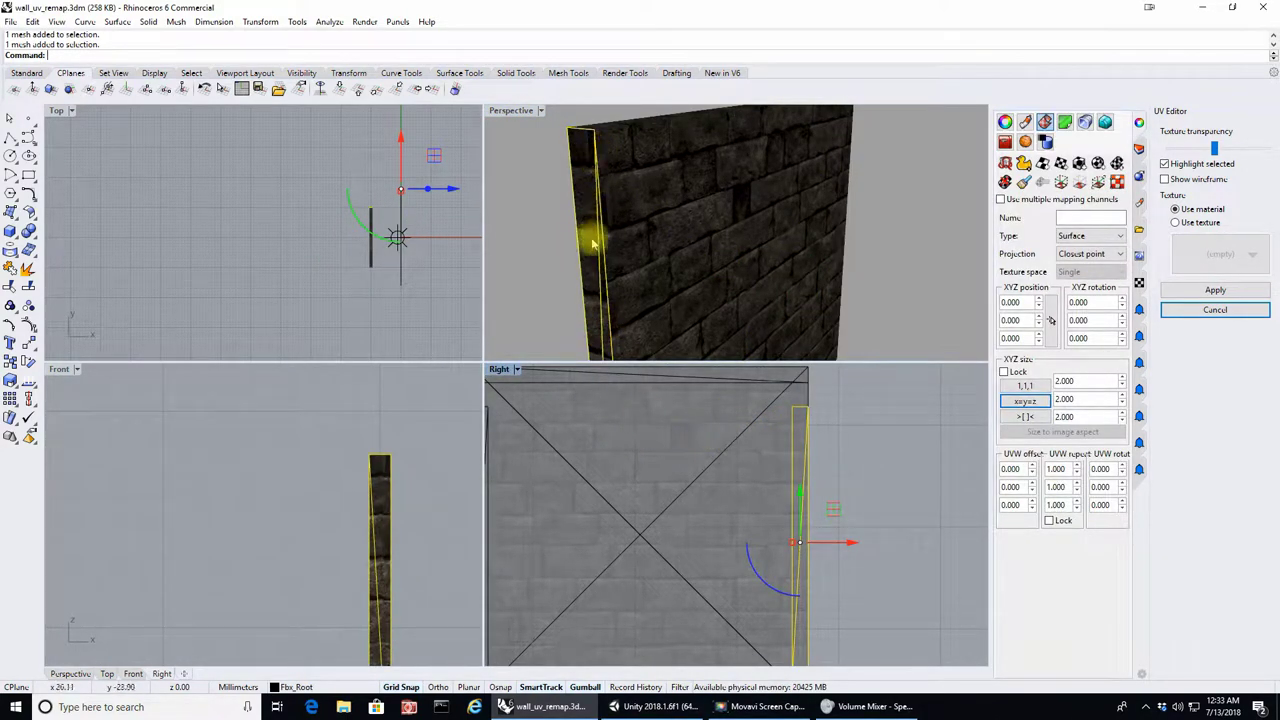
pyautogui.scroll(-3, 580, 225)
pyautogui.scroll(-2, 543, 417)
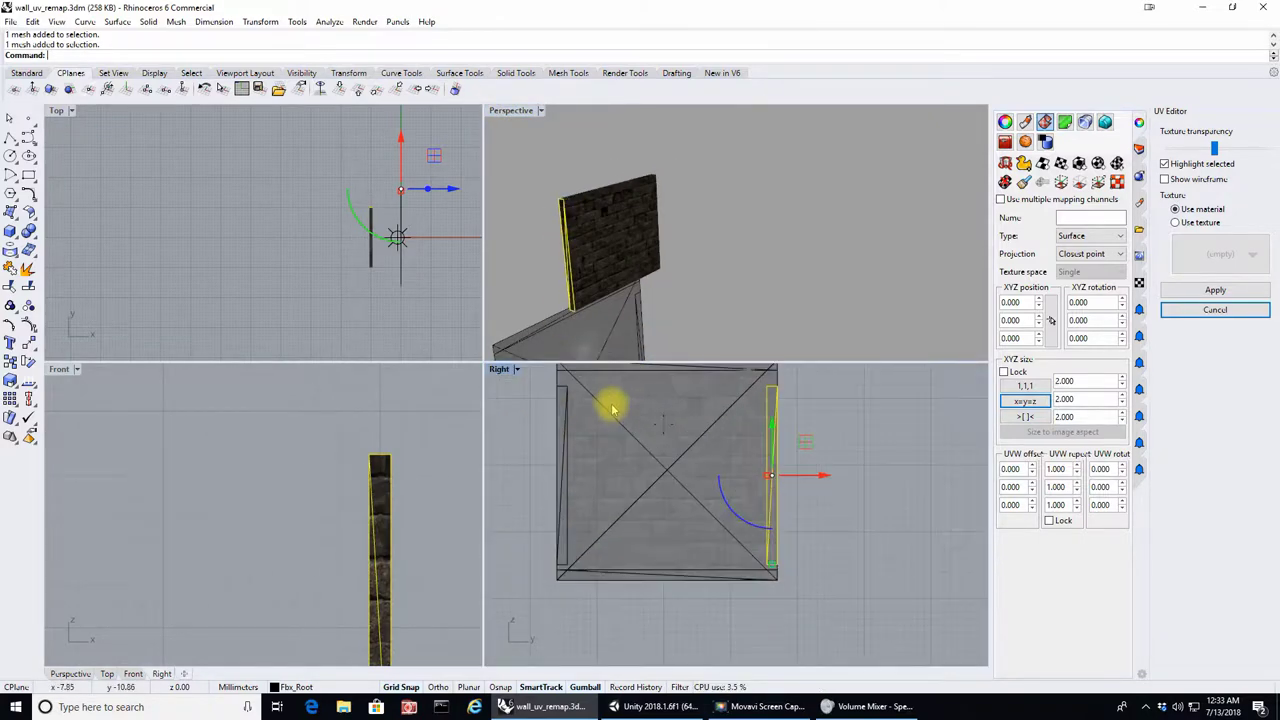
pyautogui.keyDown('shift'); pyautogui.click(561, 410); pyautogui.keyUp('shift')
pyautogui.scroll(5, 600, 205)
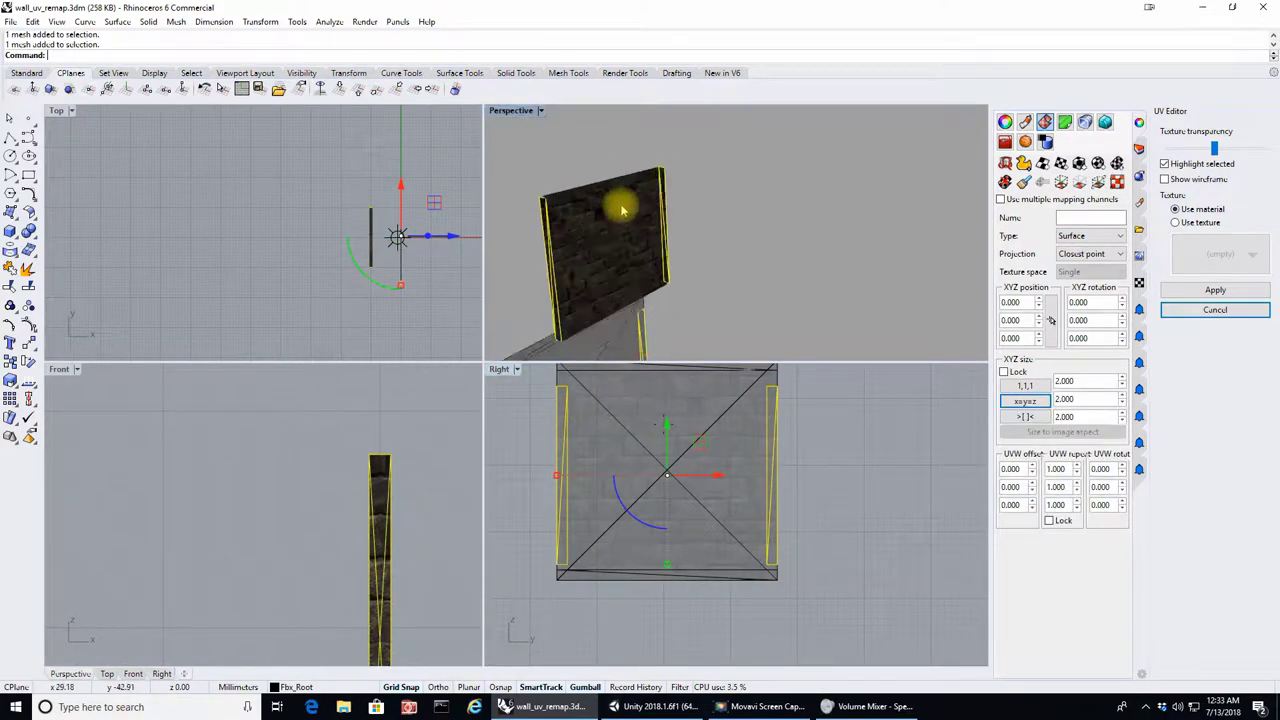
pyautogui.scroll(-4, 594, 209)
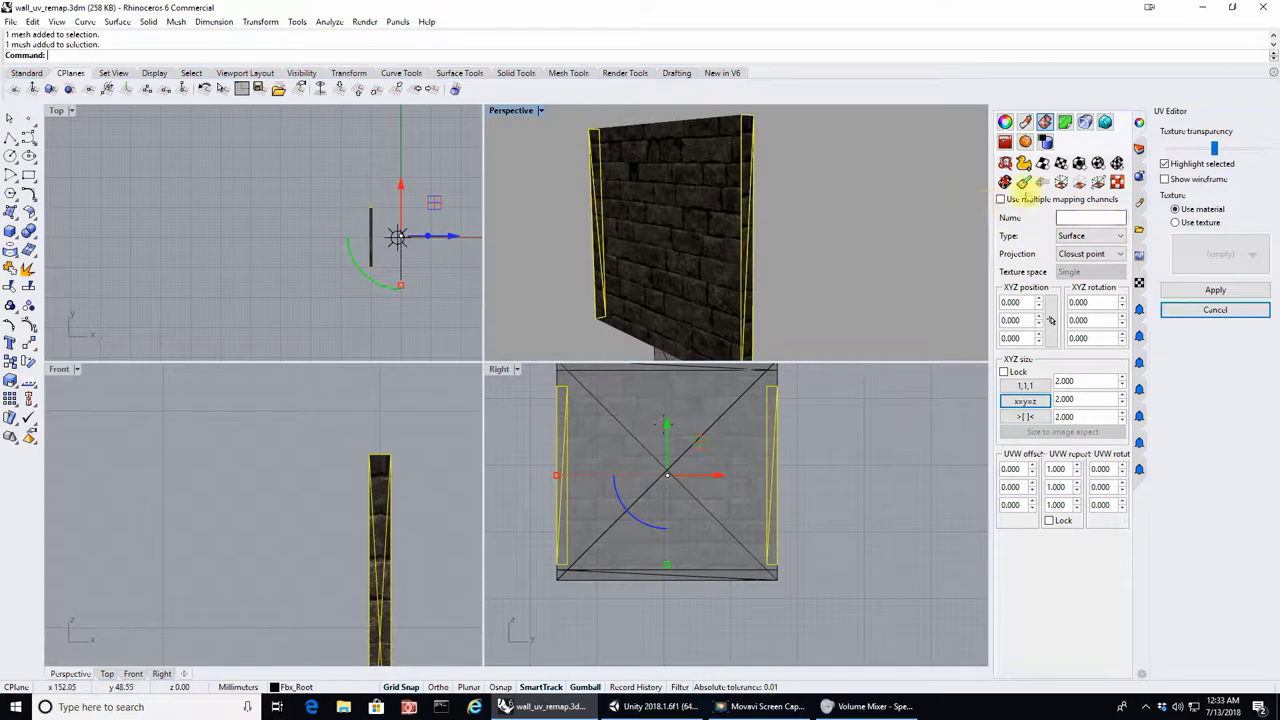
pyautogui.scroll(4, 800, 156)
pyautogui.moveTo(786, 152); pyautogui.dragTo(815, 156, button='right')
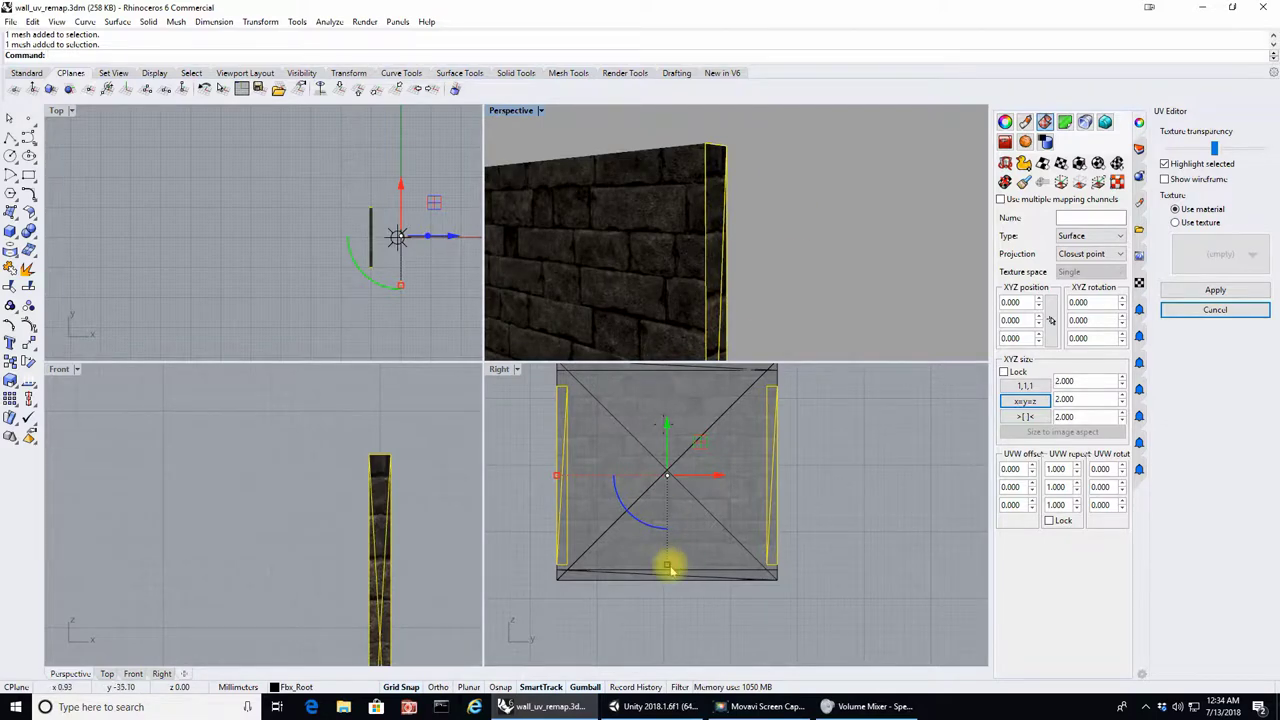
# Move the edge pieces and stretch them downward by 17.50 mm with the gumball
pyautogui.moveTo(668, 570); pyautogui.dragTo(668, 577)
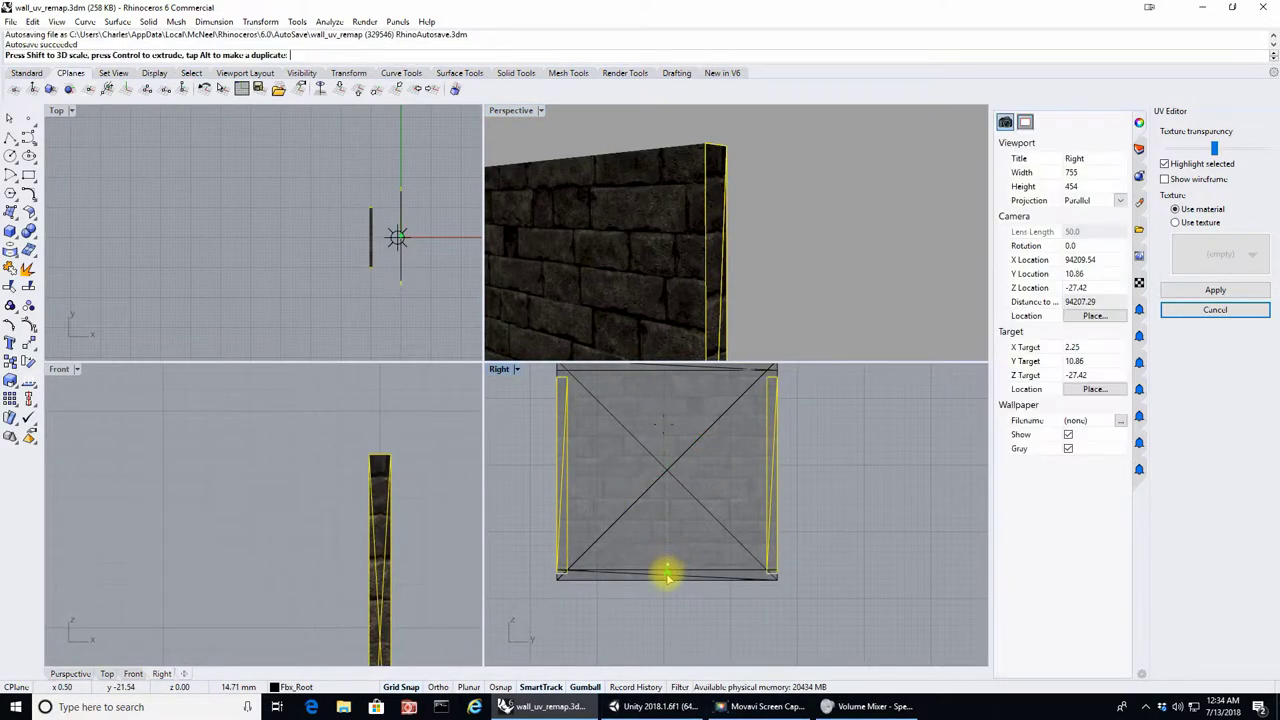
pyautogui.click(667, 483)
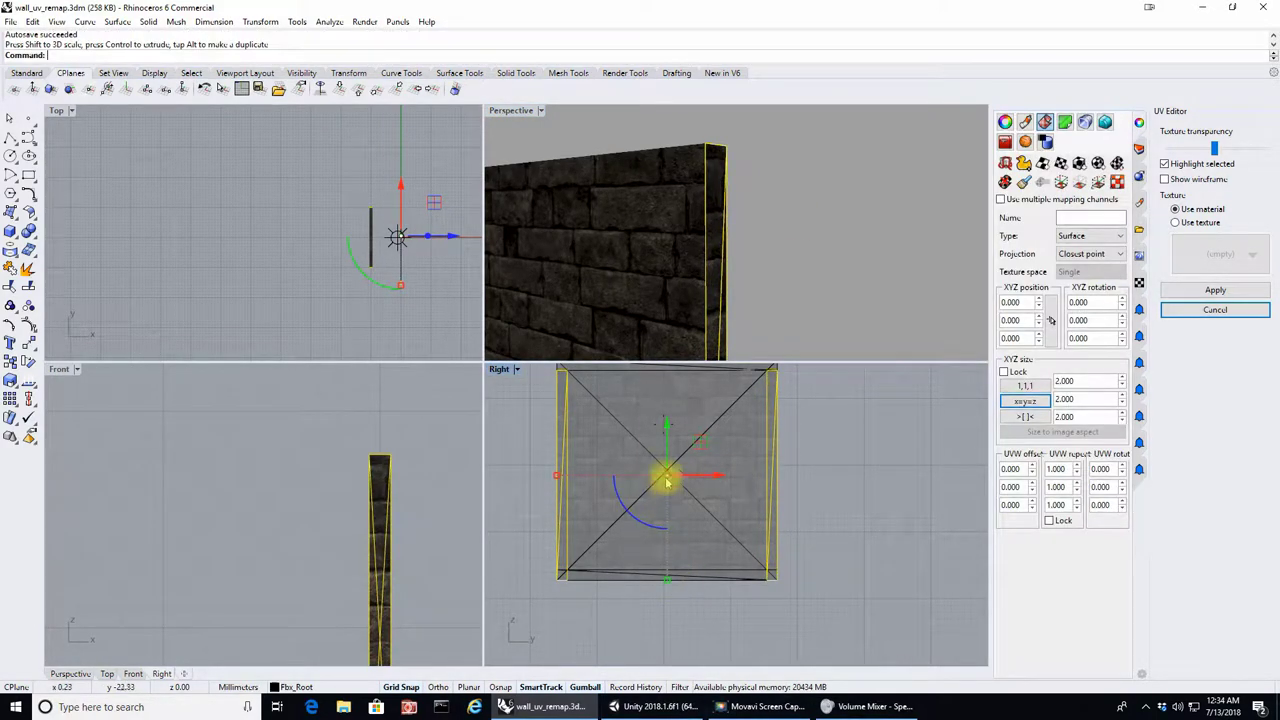
pyautogui.moveTo(666, 470); pyautogui.dragTo(667, 462)
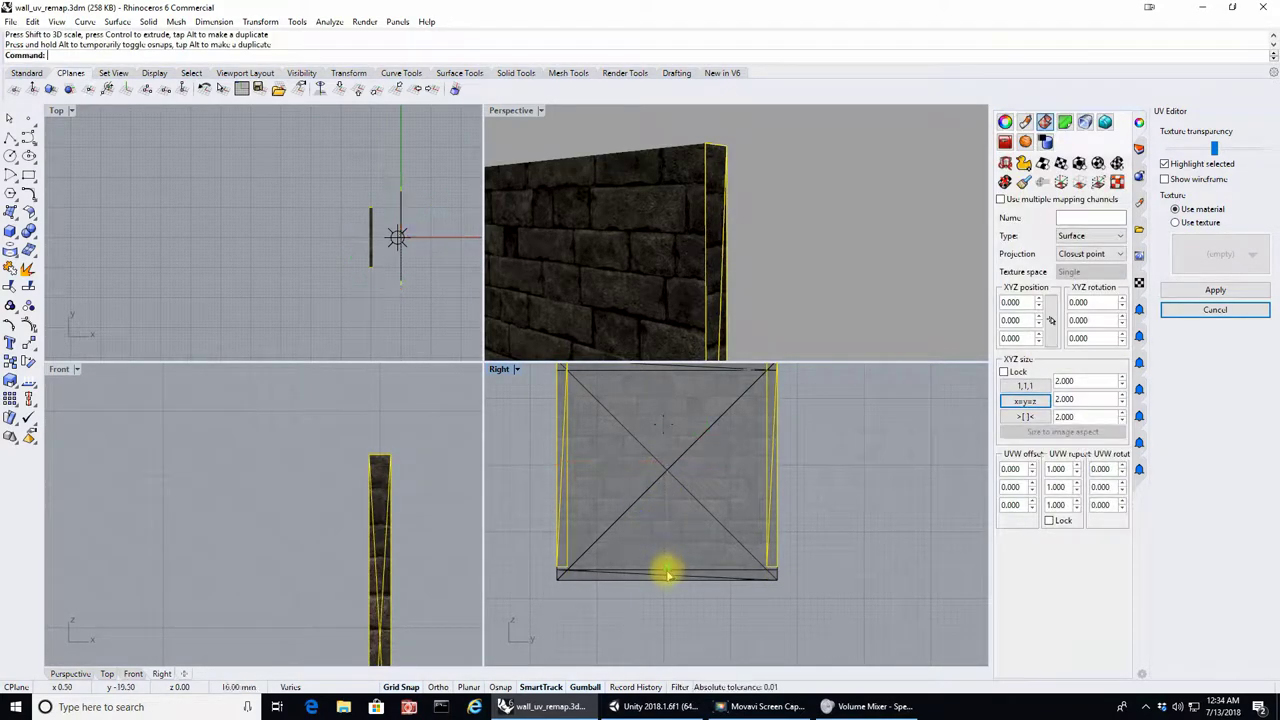
pyautogui.moveTo(666, 569); pyautogui.dragTo(667, 580)
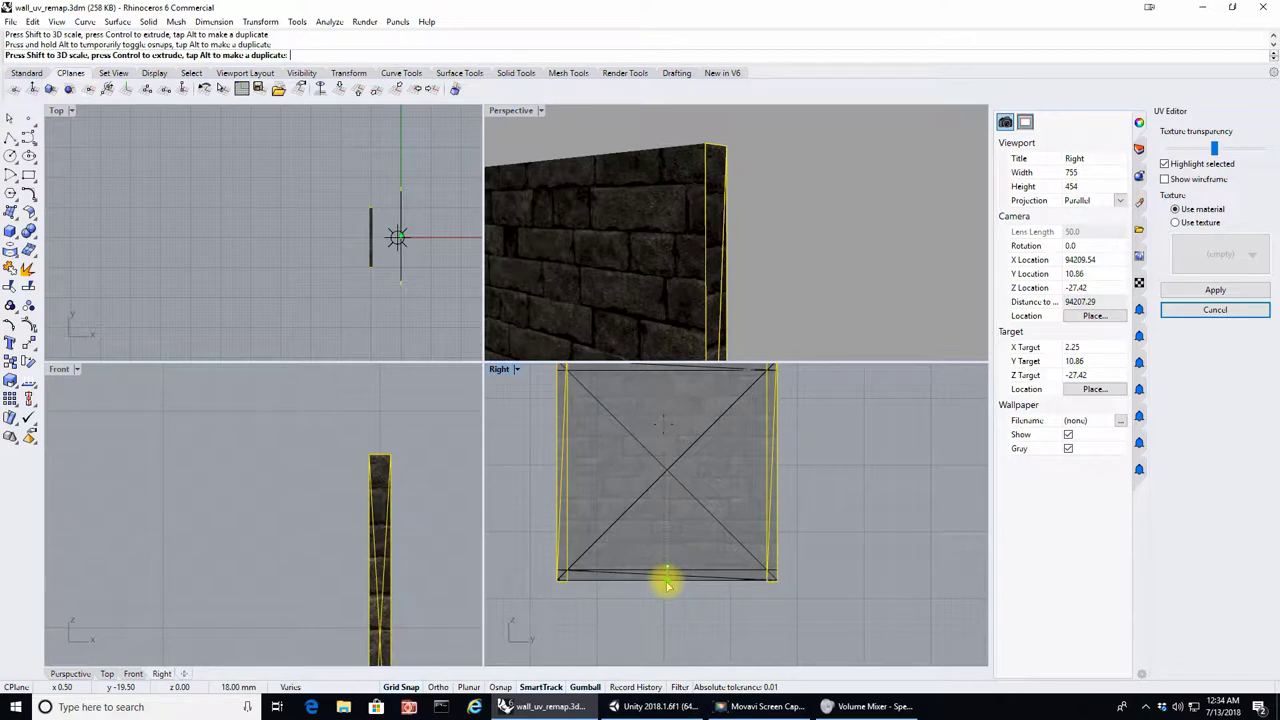
pyautogui.moveTo(667, 580); pyautogui.dragTo(664, 560)
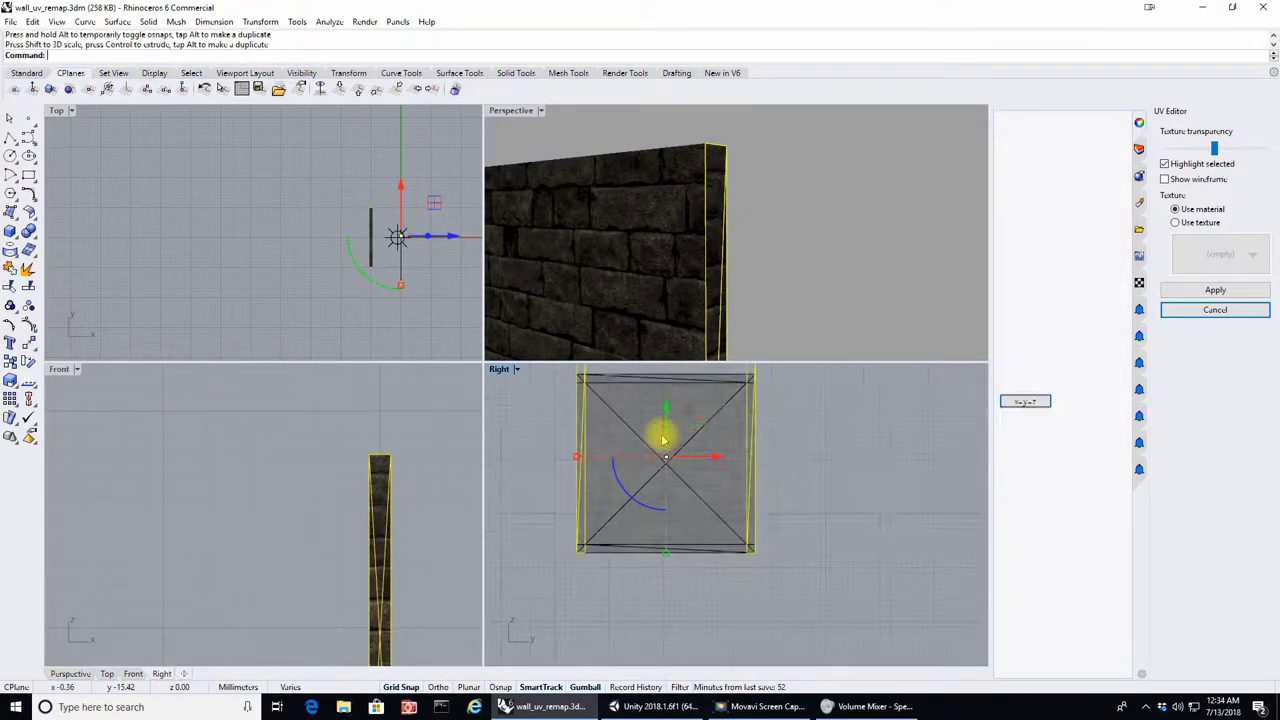
pyautogui.scroll(-3, 660, 408)
pyautogui.scroll(3, 666, 486)
pyautogui.scroll(-4, 640, 388)
pyautogui.scroll(5, 640, 388)
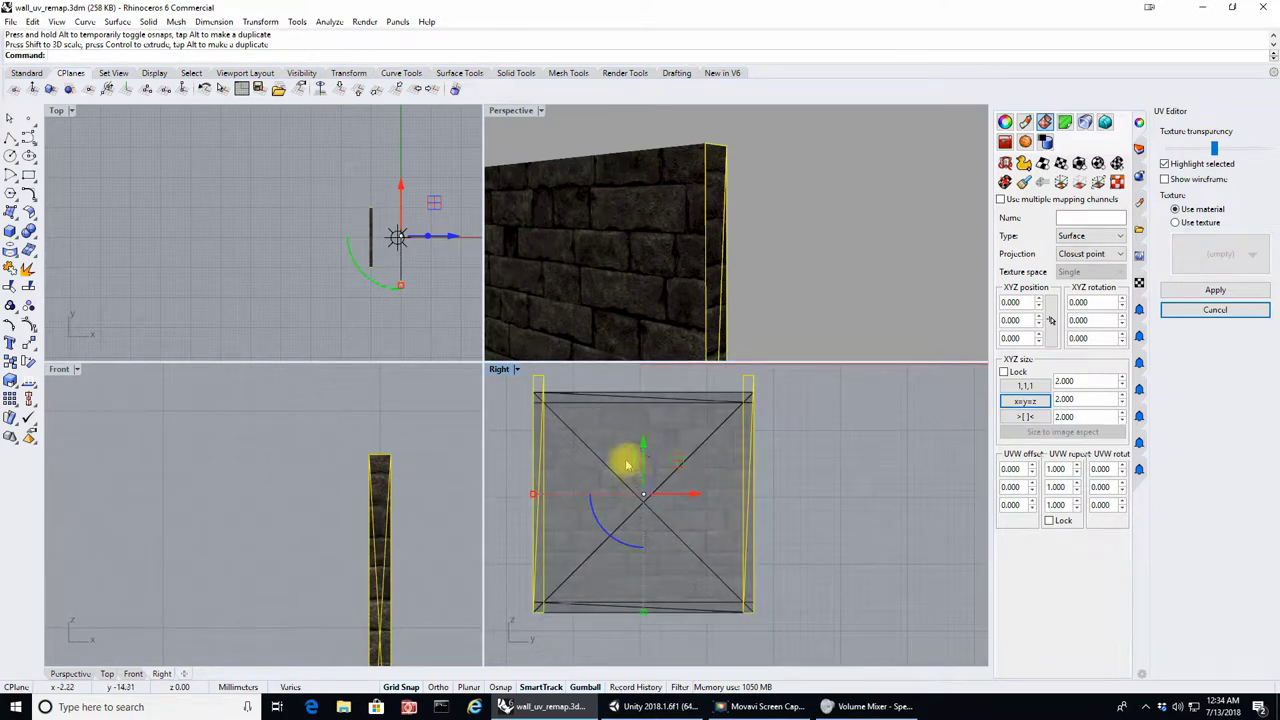
# Undo the last move, nudge the edge pieces up, resize them, and deselect
pyautogui.hotkey('ctrl', 'z')
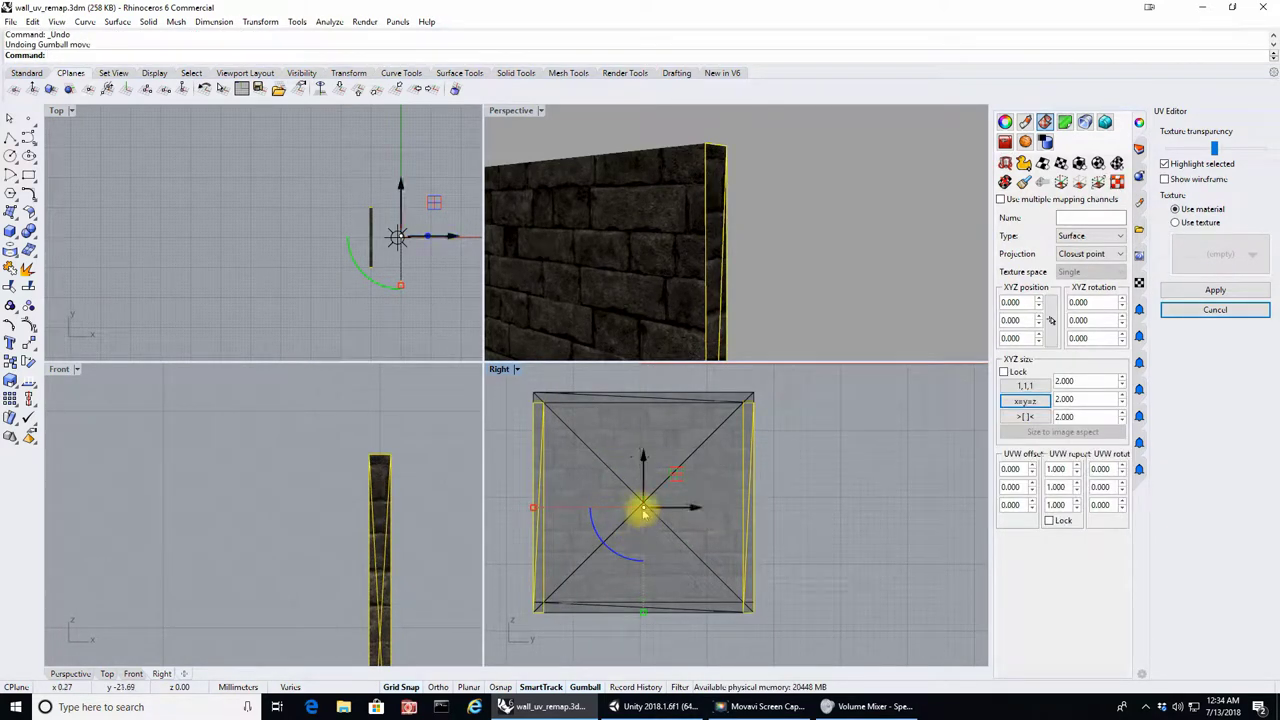
pyautogui.moveTo(644, 511); pyautogui.dragTo(643, 503)
pyautogui.click(644, 620)
pyautogui.moveTo(644, 612); pyautogui.dragTo(645, 616)
pyautogui.click(783, 294)
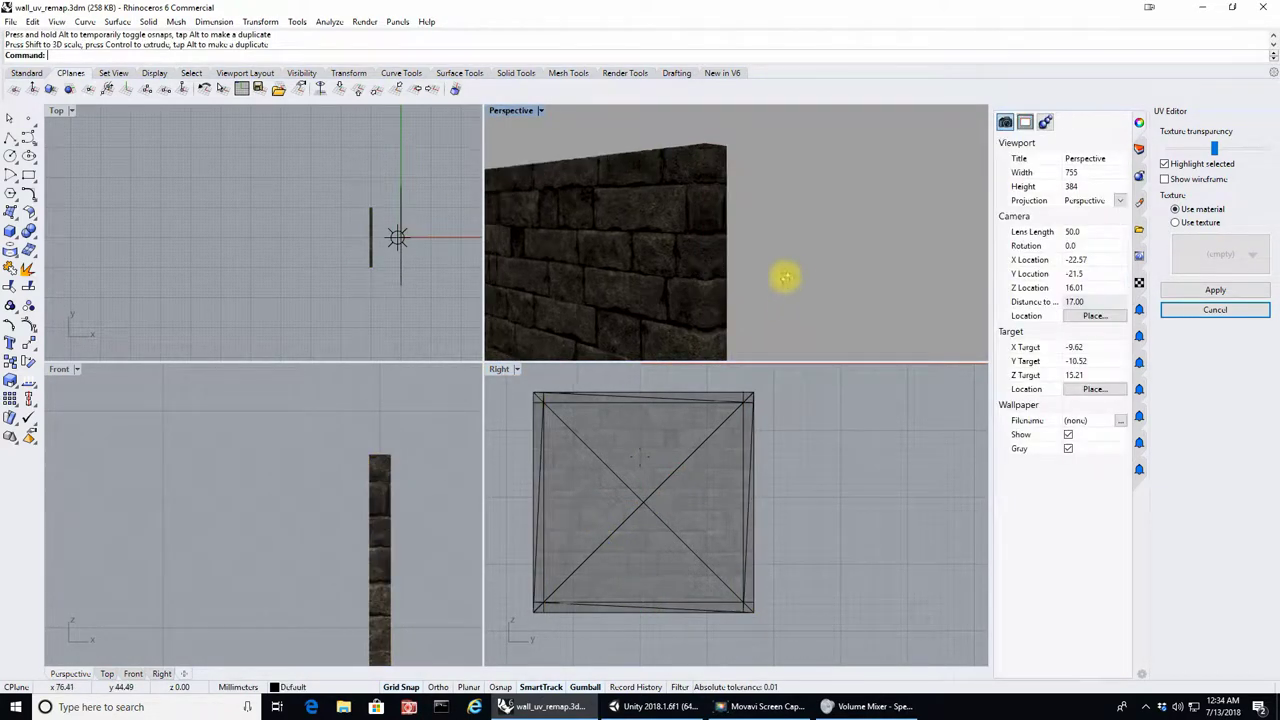
pyautogui.moveTo(783, 294); pyautogui.dragTo(690, 259, button='right')
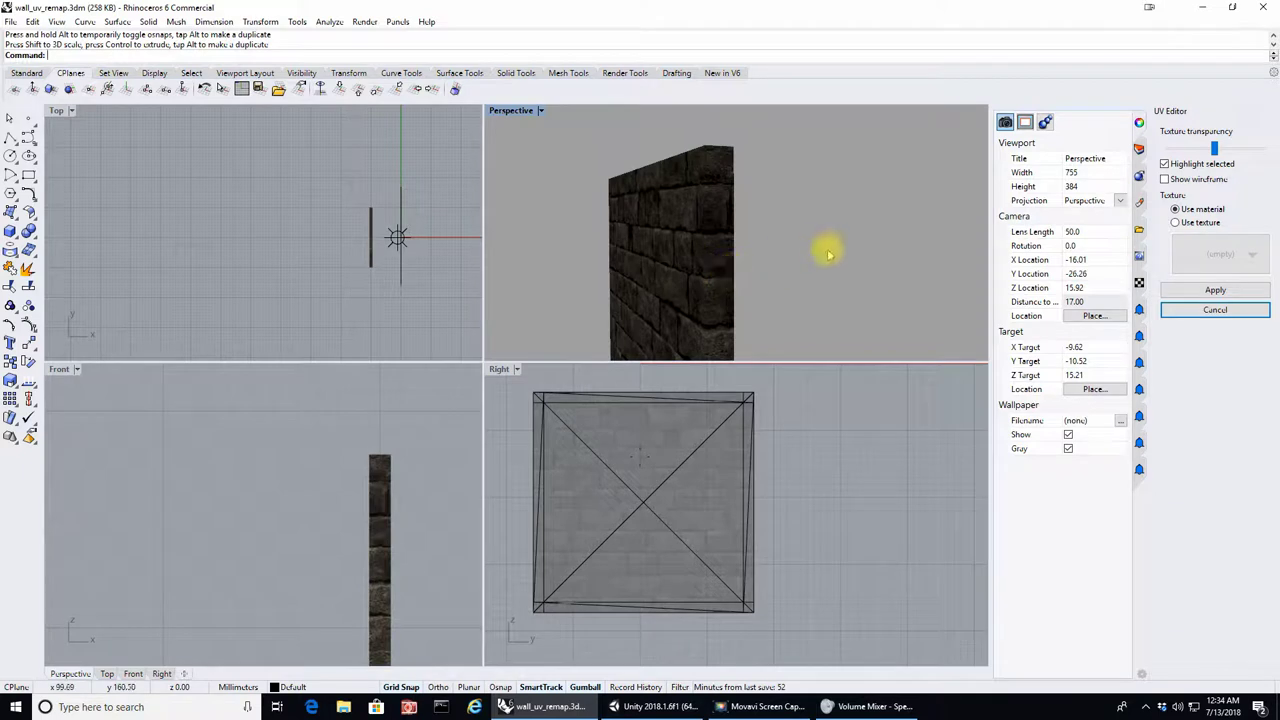
pyautogui.moveTo(828, 254); pyautogui.dragTo(757, 157, button='right')
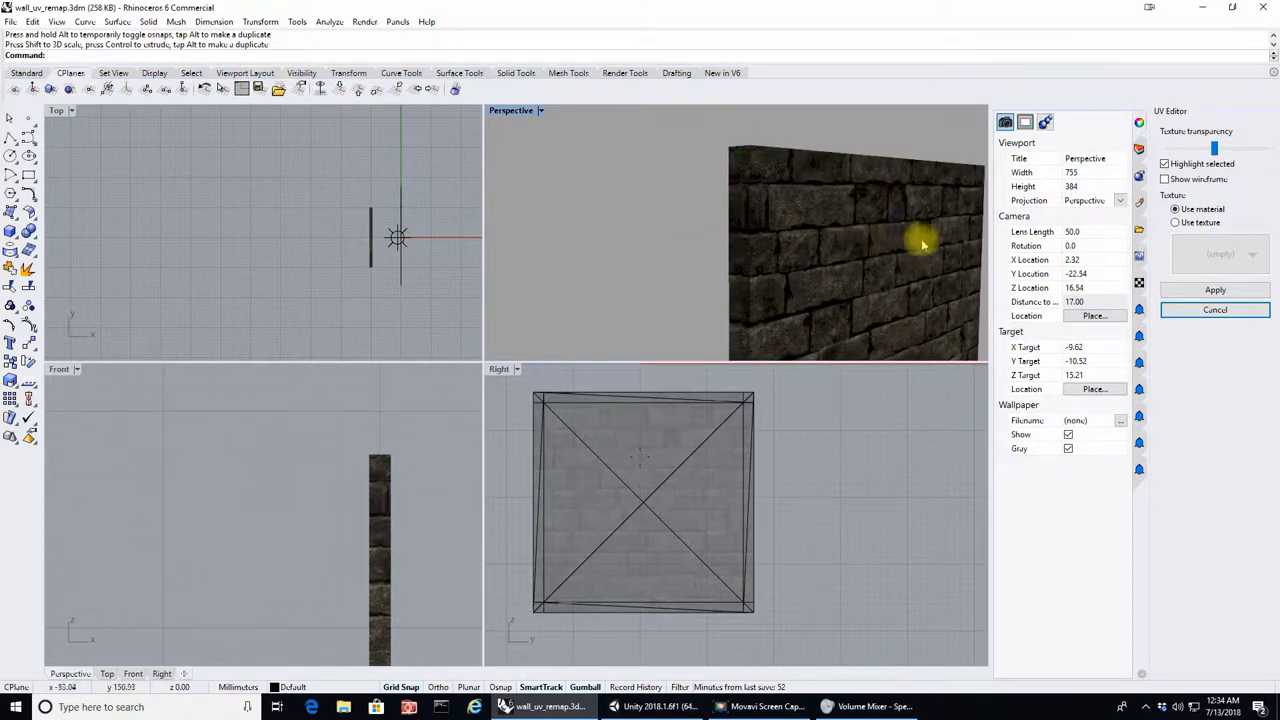
pyautogui.moveTo(920, 237); pyautogui.dragTo(794, 237, button='right')
pyautogui.scroll(-5, 780, 243)
pyautogui.scroll(5, 866, 249)
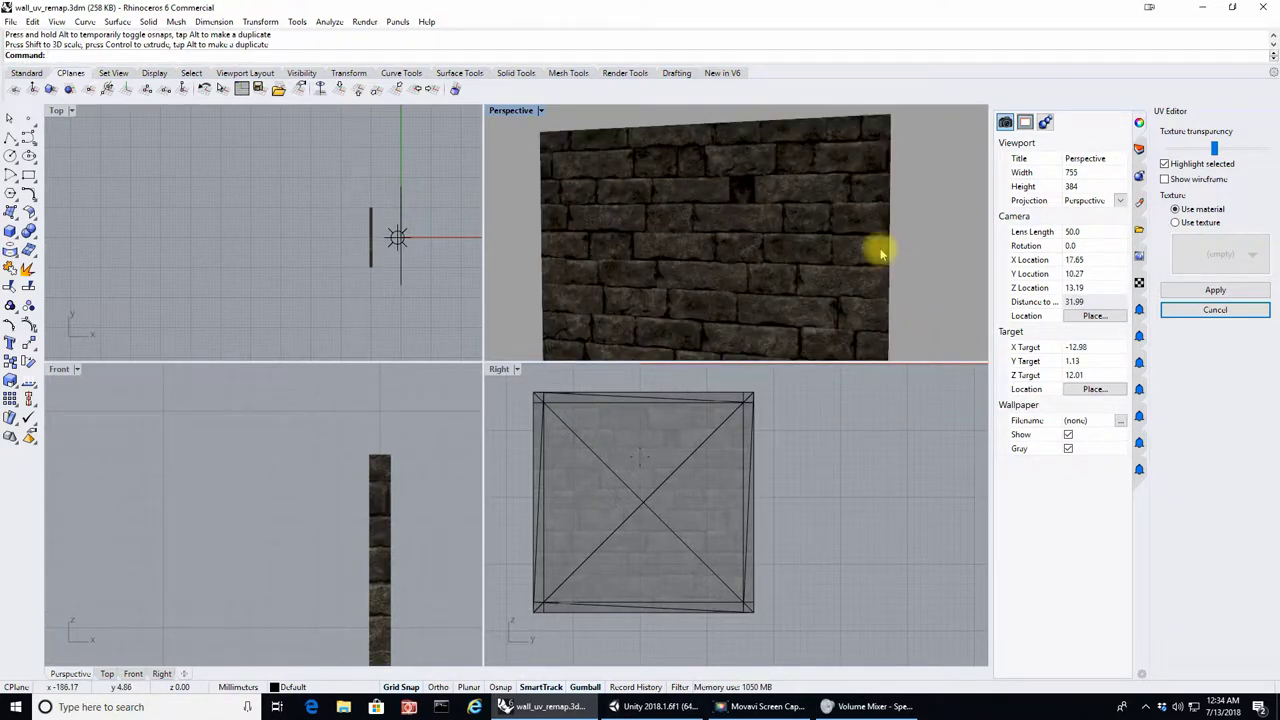
pyautogui.keyDown('shift'); pyautogui.moveTo(925, 256); pyautogui.dragTo(826, 269, button='right'); pyautogui.keyUp('shift')
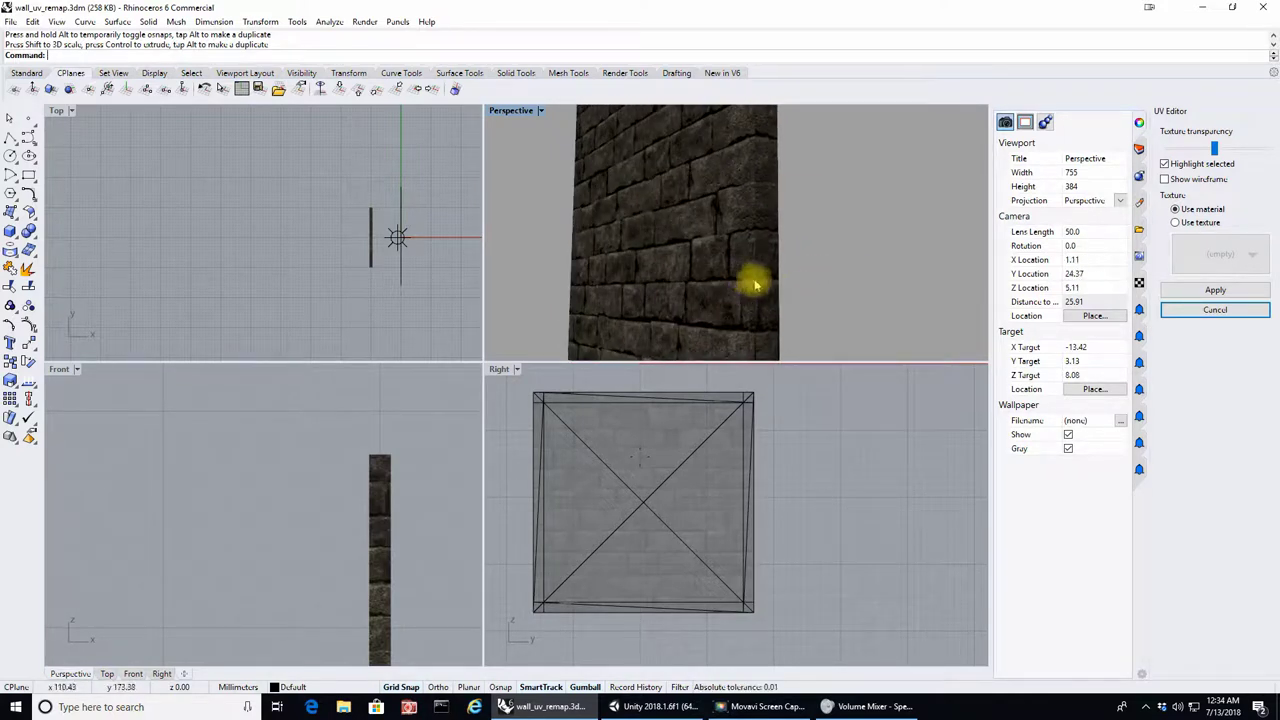
pyautogui.scroll(2, 752, 500)
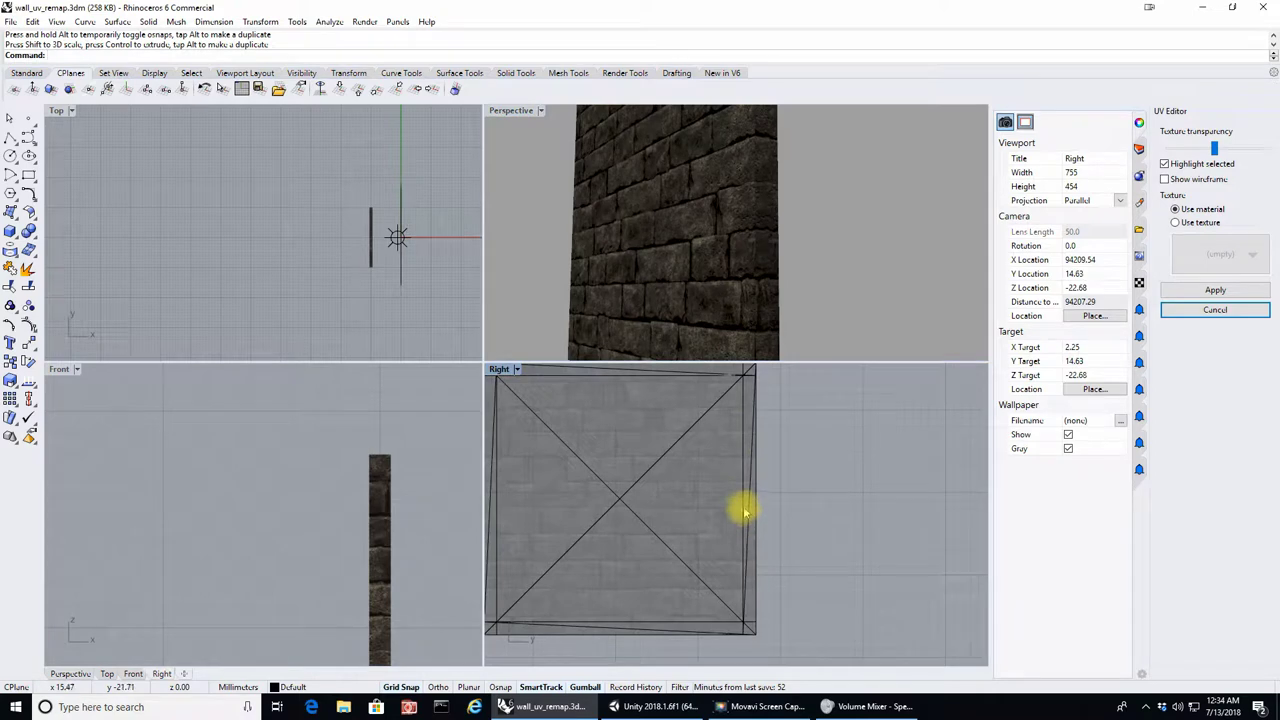
pyautogui.click(744, 512)
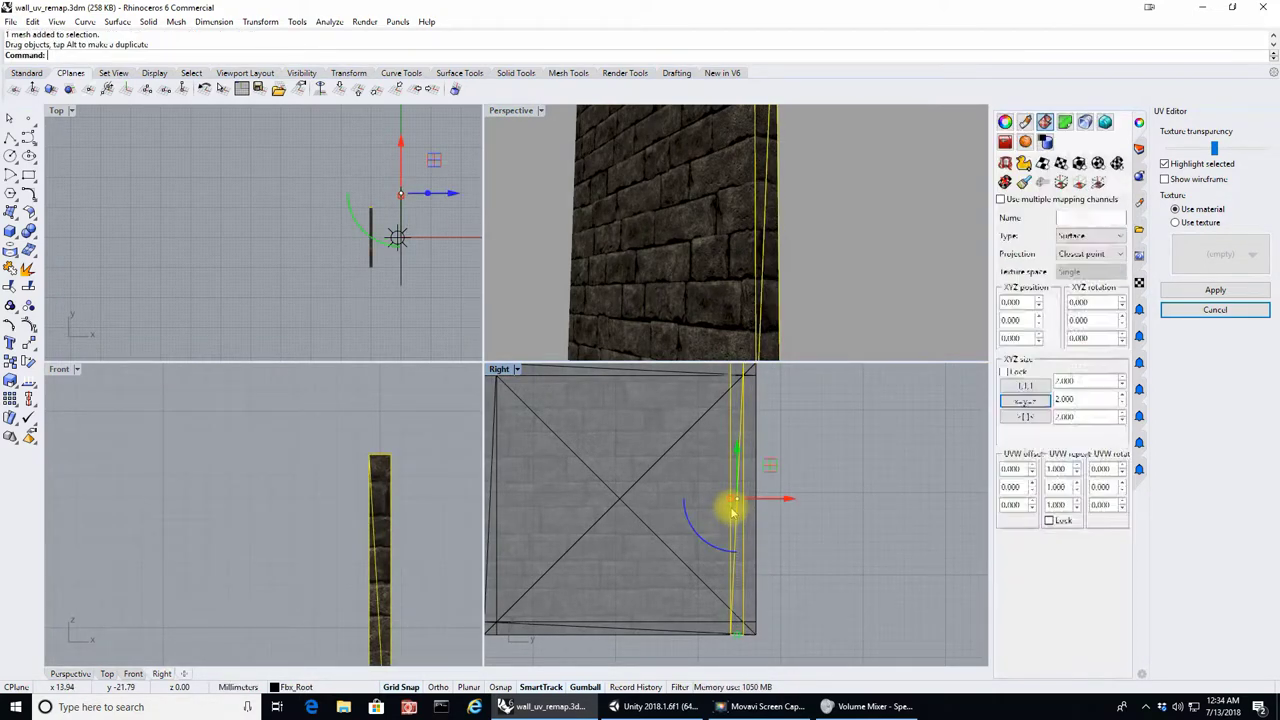
pyautogui.click(820, 296)
pyautogui.moveTo(849, 194); pyautogui.dragTo(603, 176, button='right')
pyautogui.click(583, 294)
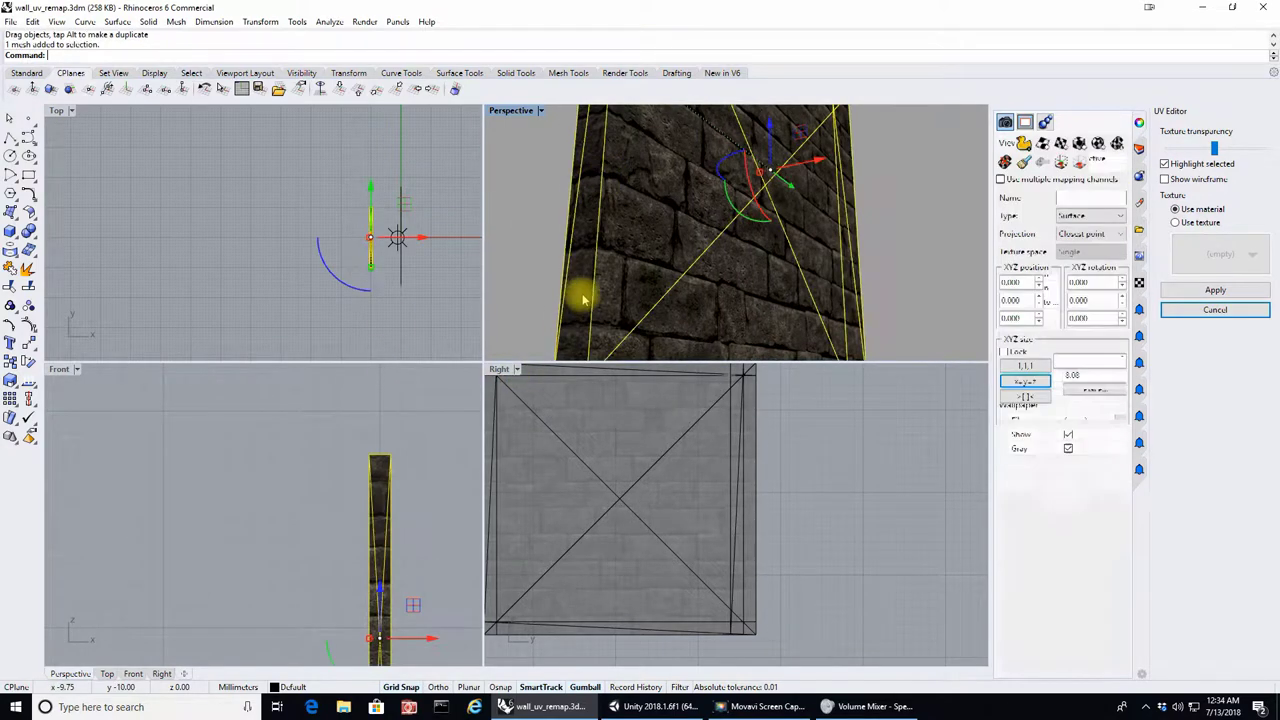
pyautogui.scroll(-3, 529, 460)
pyautogui.scroll(2, 510, 475)
pyautogui.click(505, 478)
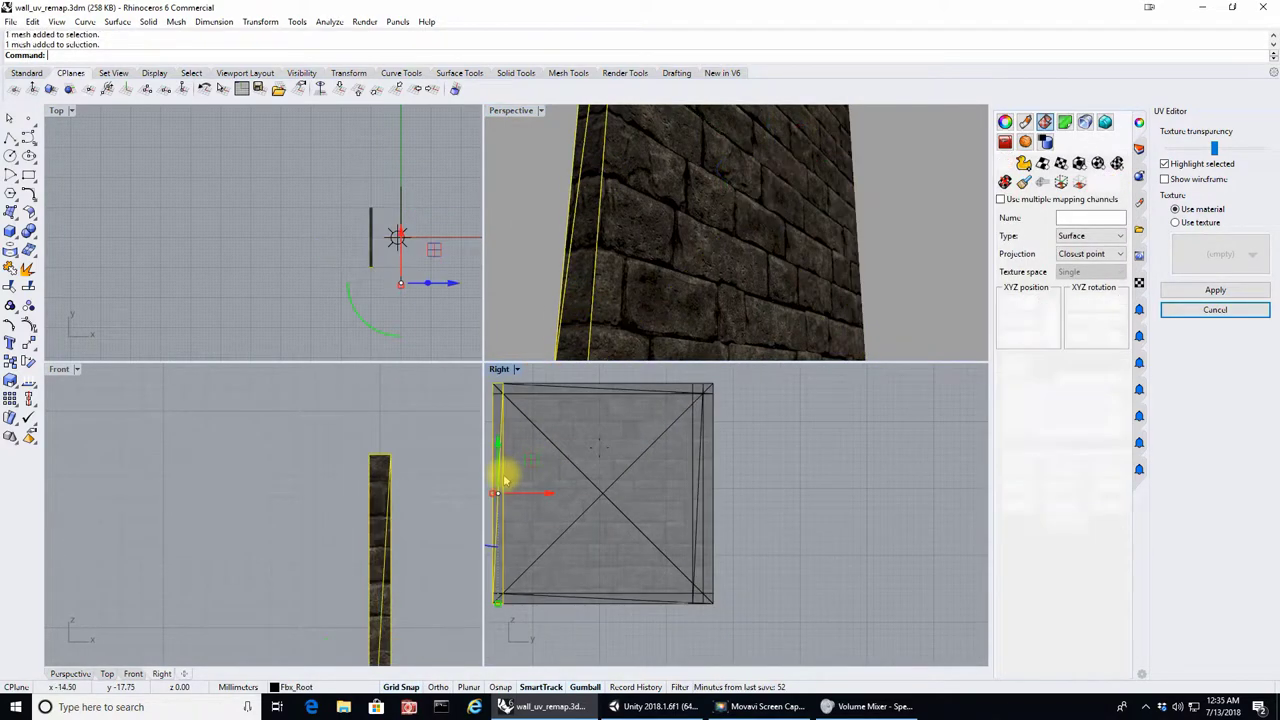
pyautogui.moveTo(510, 480); pyautogui.dragTo(509, 478)
pyautogui.moveTo(550, 247); pyautogui.dragTo(575, 346, button='right')
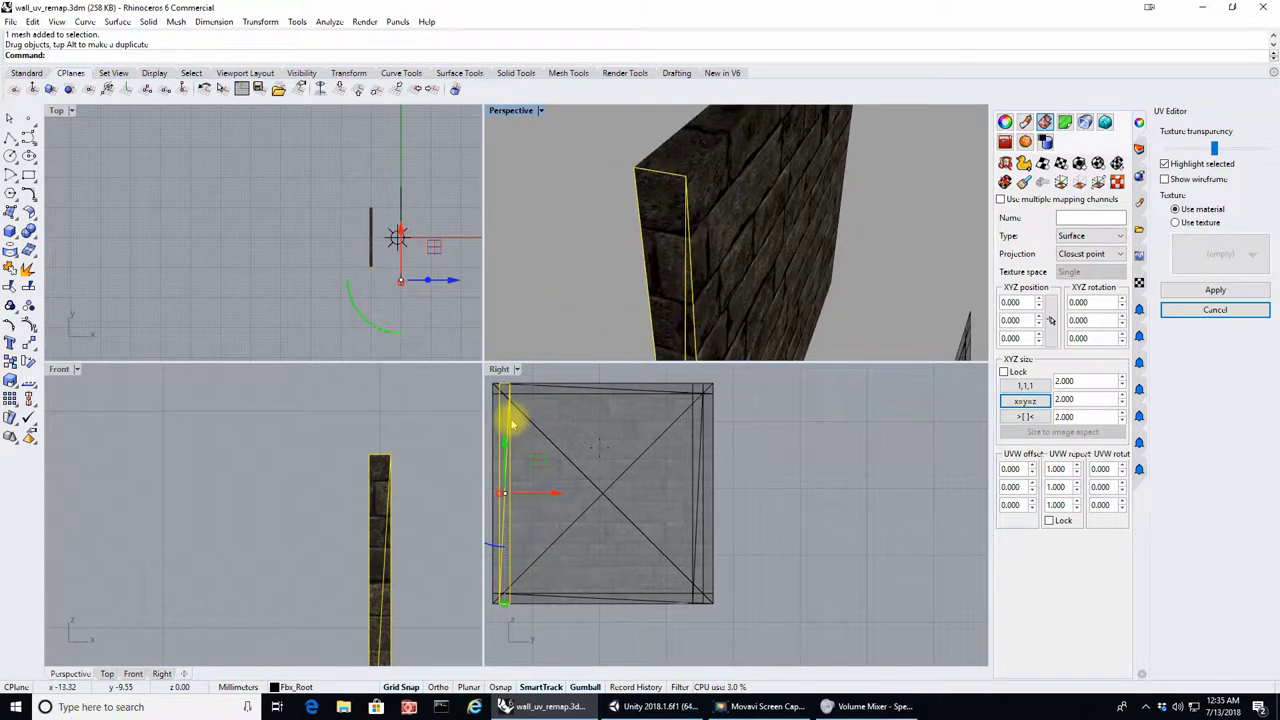
pyautogui.moveTo(503, 425); pyautogui.dragTo(507, 422)
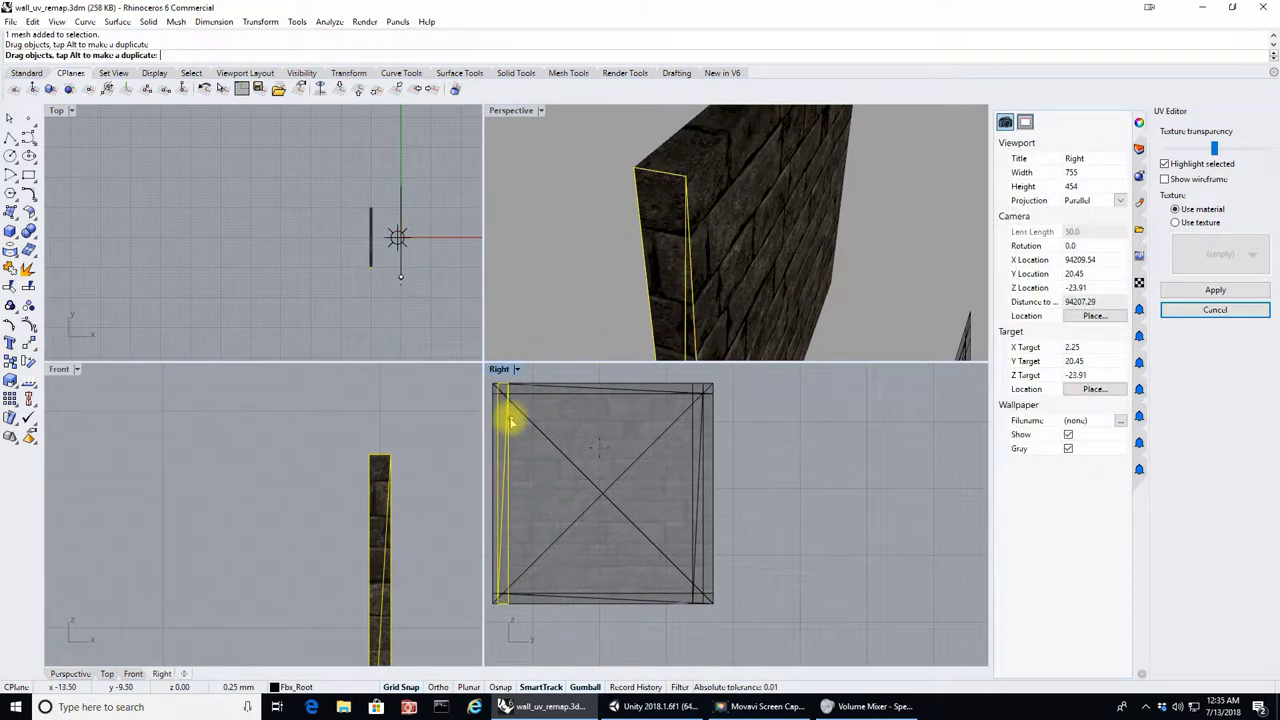
pyautogui.moveTo(510, 422); pyautogui.dragTo(508, 420)
pyautogui.click(570, 285)
pyautogui.moveTo(570, 285); pyautogui.dragTo(826, 201, button='right')
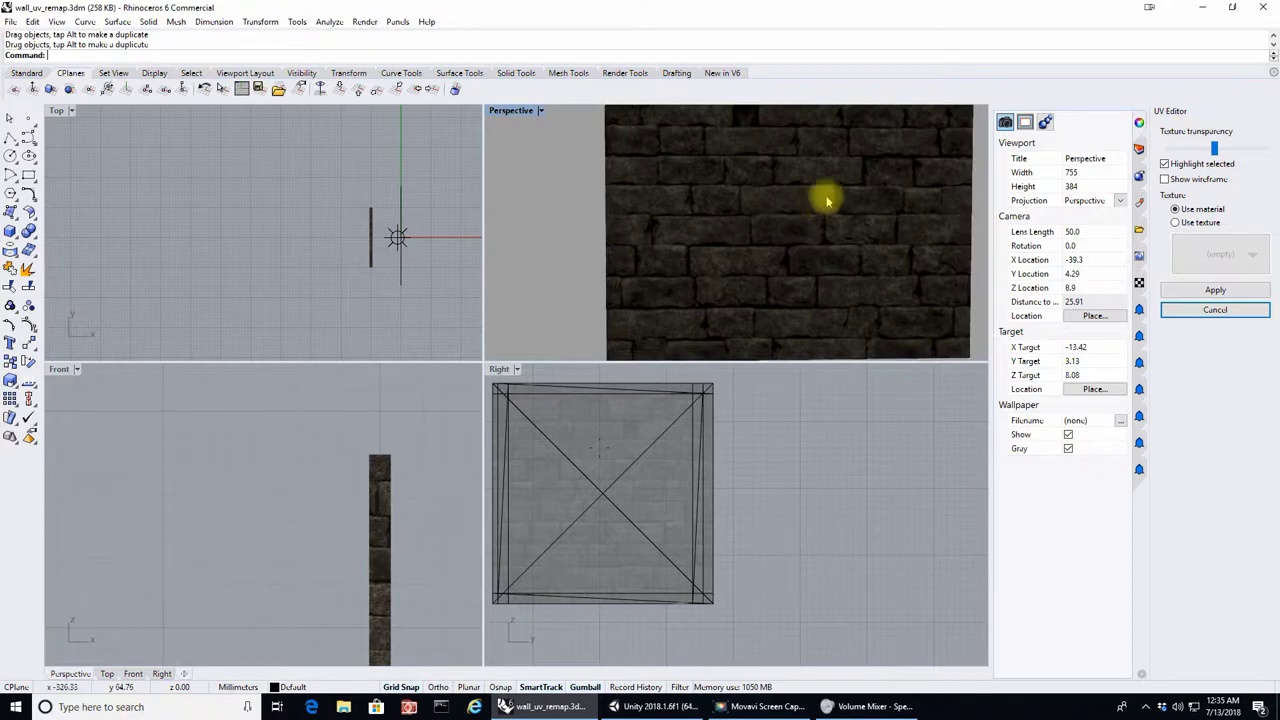
pyautogui.scroll(-6, 826, 201)
# Apply the edited UV layout to the wall, then reselect it to confirm Custom object mapping
pyautogui.scroll(1, 888, 148)
pyautogui.click(820, 199)
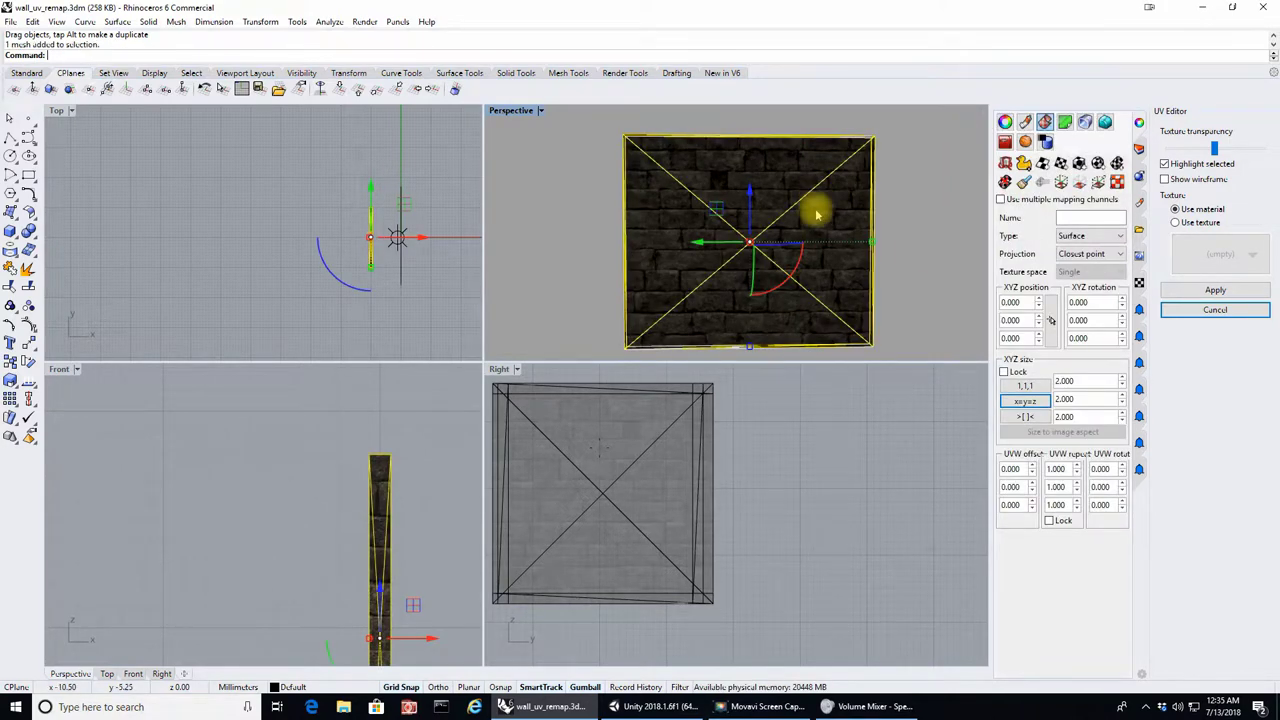
pyautogui.click(1215, 290)
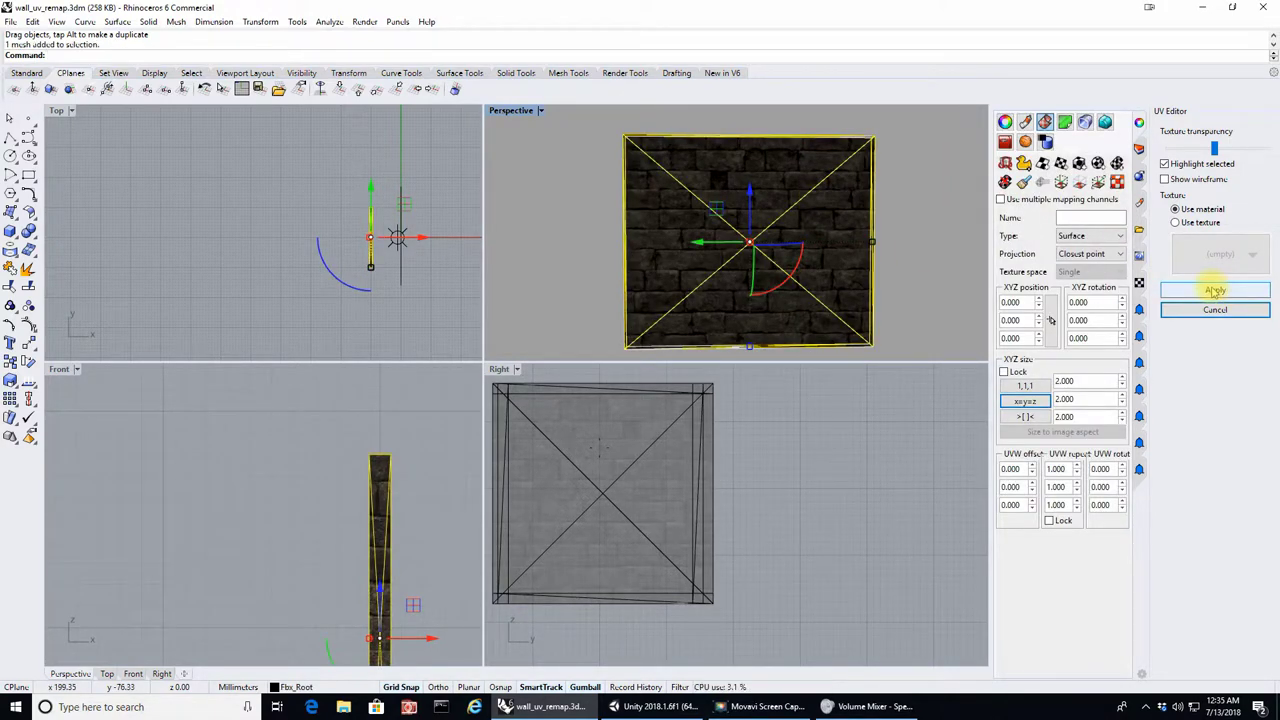
pyautogui.click(1215, 290)
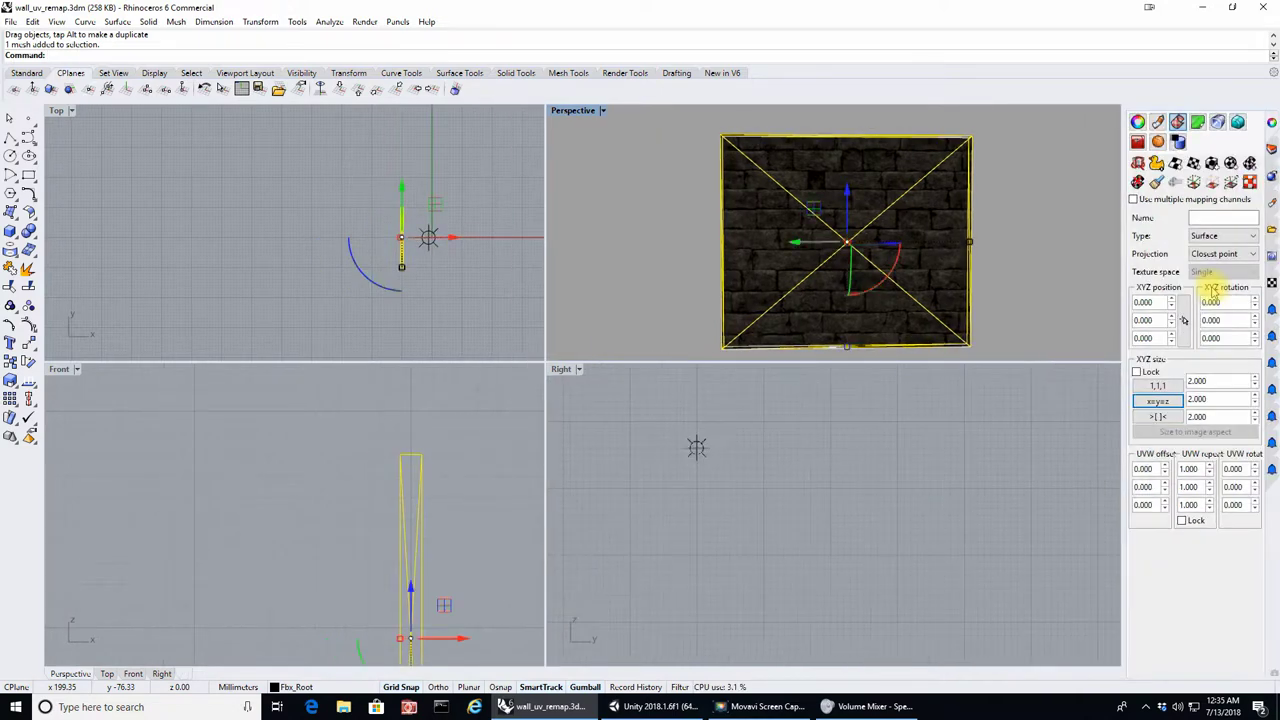
pyautogui.click(1040, 260)
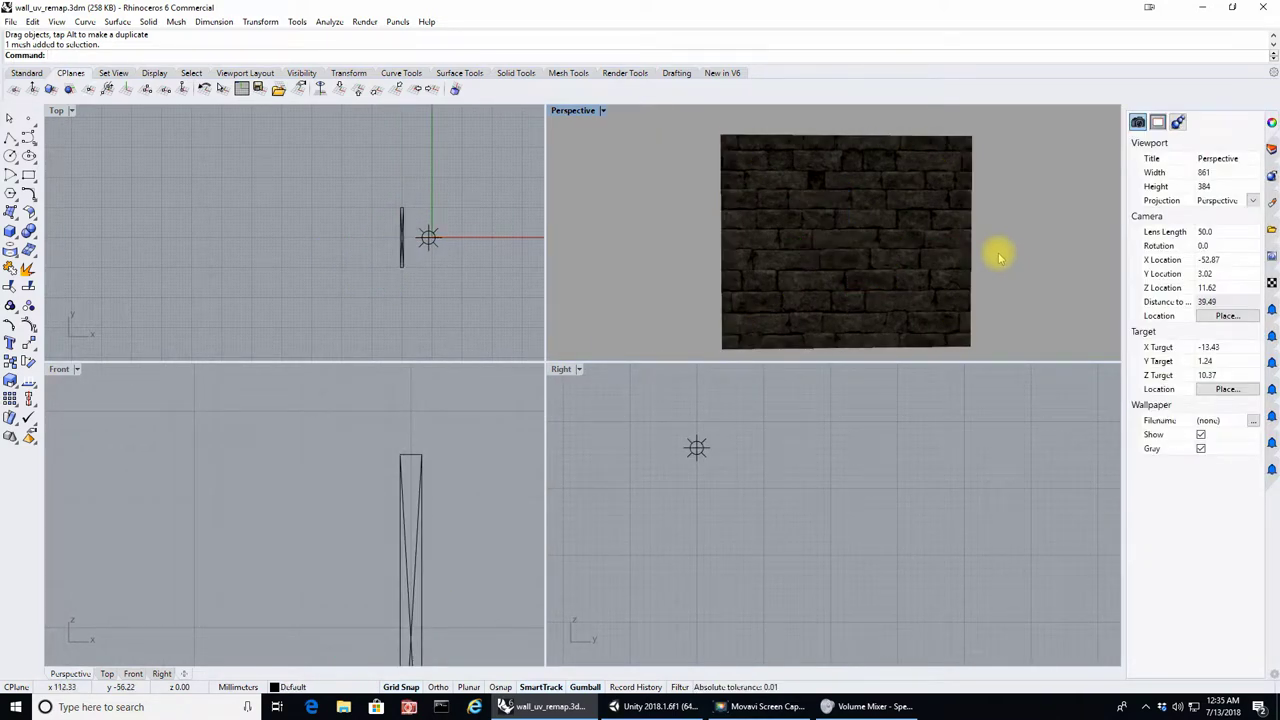
pyautogui.moveTo(1000, 251)
pyautogui.mouseDown(button='right')
pyautogui.moveTo(986, 249)
pyautogui.moveTo(993, 311)
pyautogui.moveTo(1031, 109)
pyautogui.moveTo(1014, 317)
pyautogui.moveTo(977, 251)
pyautogui.mouseUp(button='right')
pyautogui.click(914, 205)
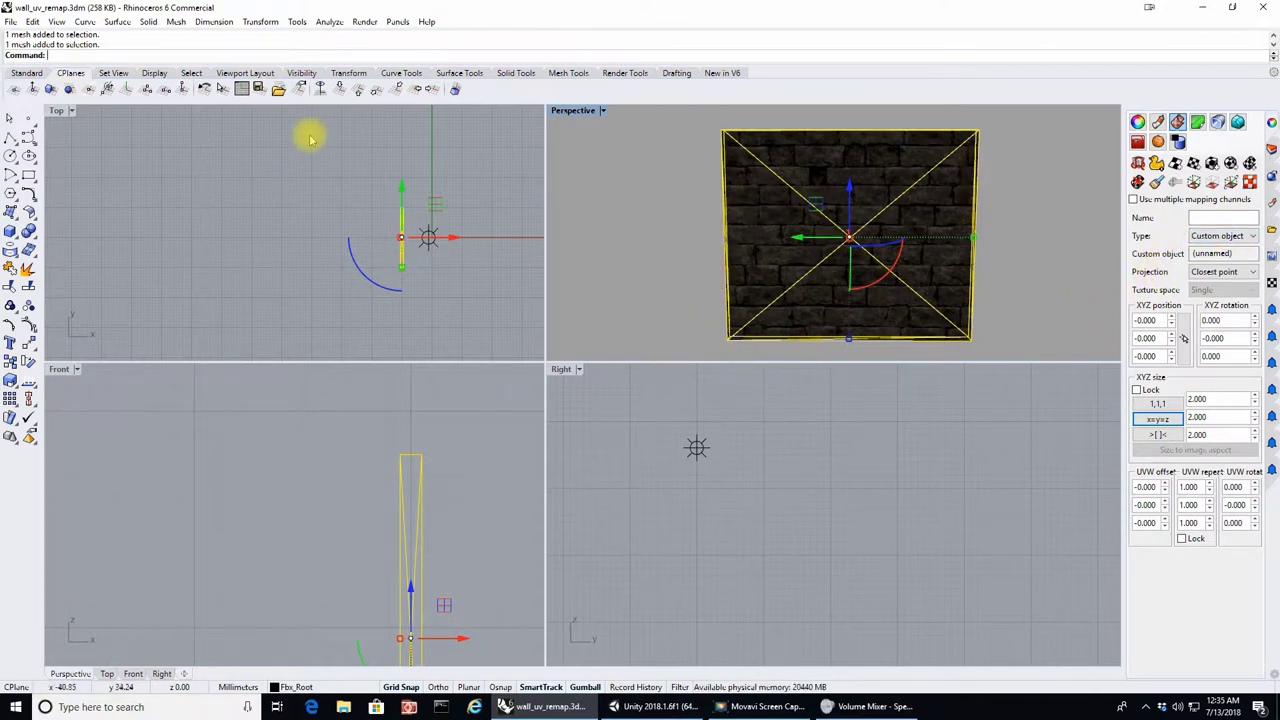
# Export the selected wall as r2_wall_fc.3ds, replacing the existing file, and switch to Unity
pyautogui.click(10, 21)
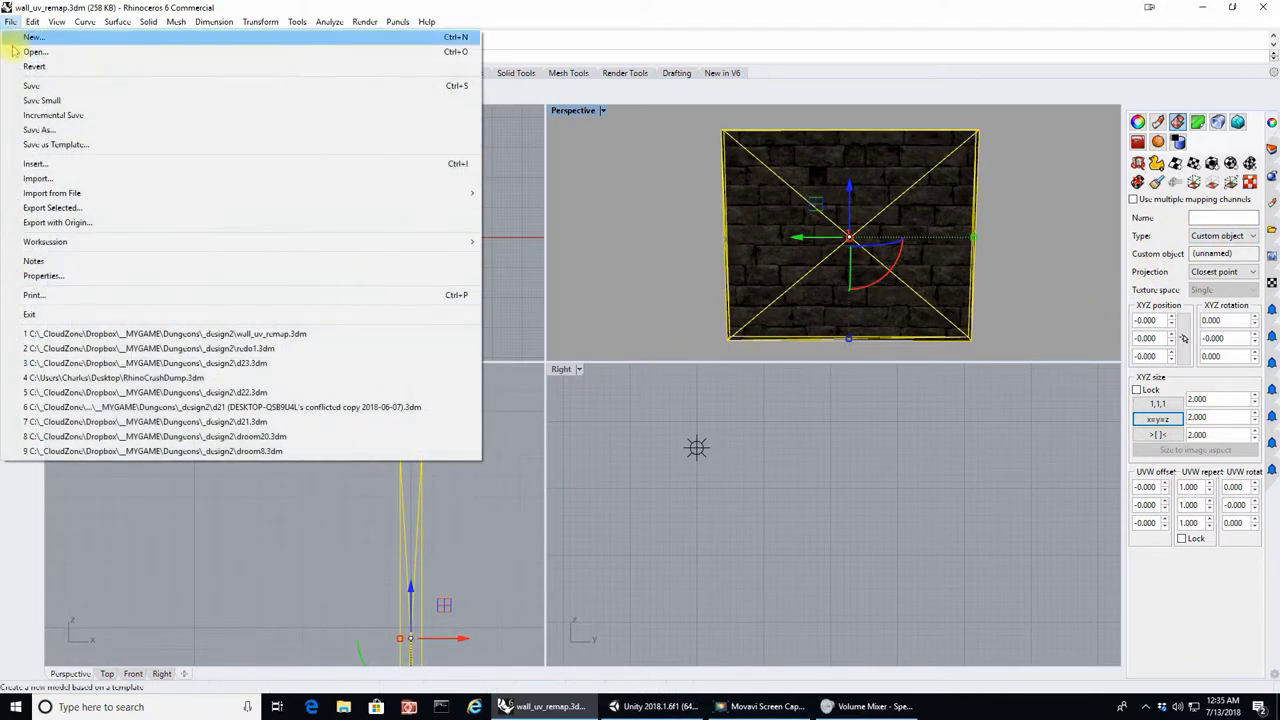
pyautogui.click(86, 207)
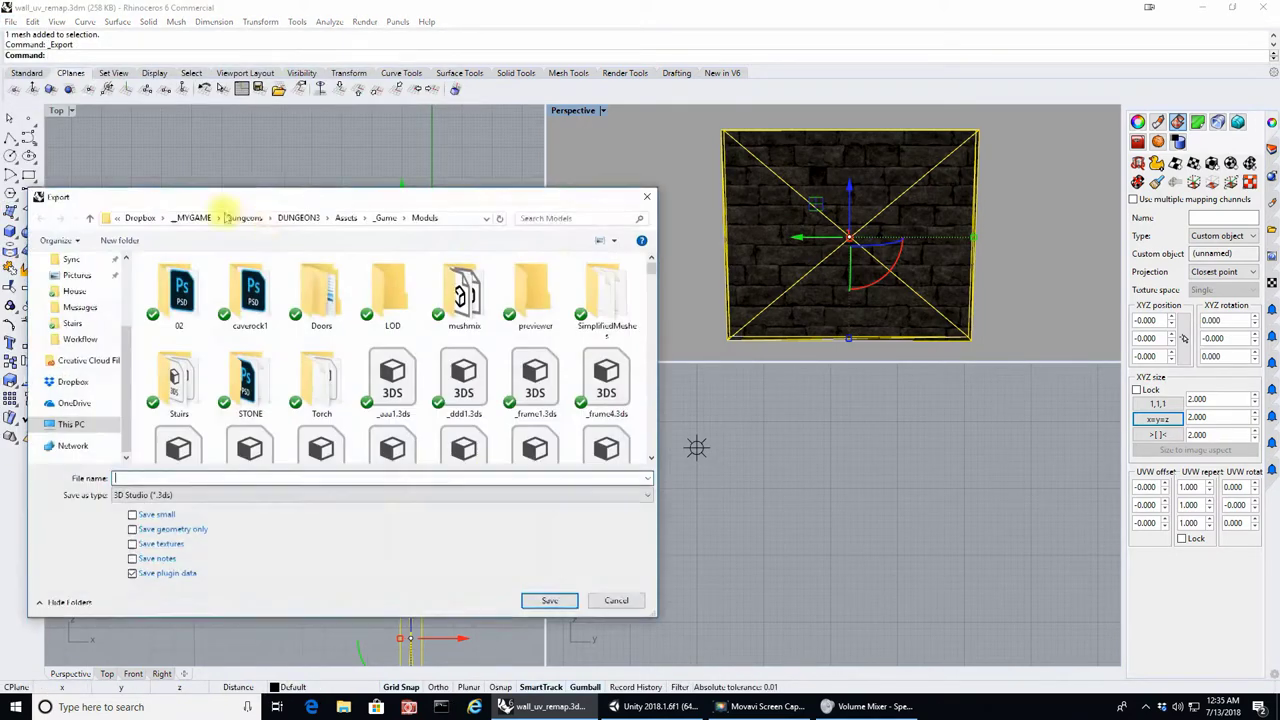
pyautogui.click(245, 478)
pyautogui.write('r2_wall_fc')
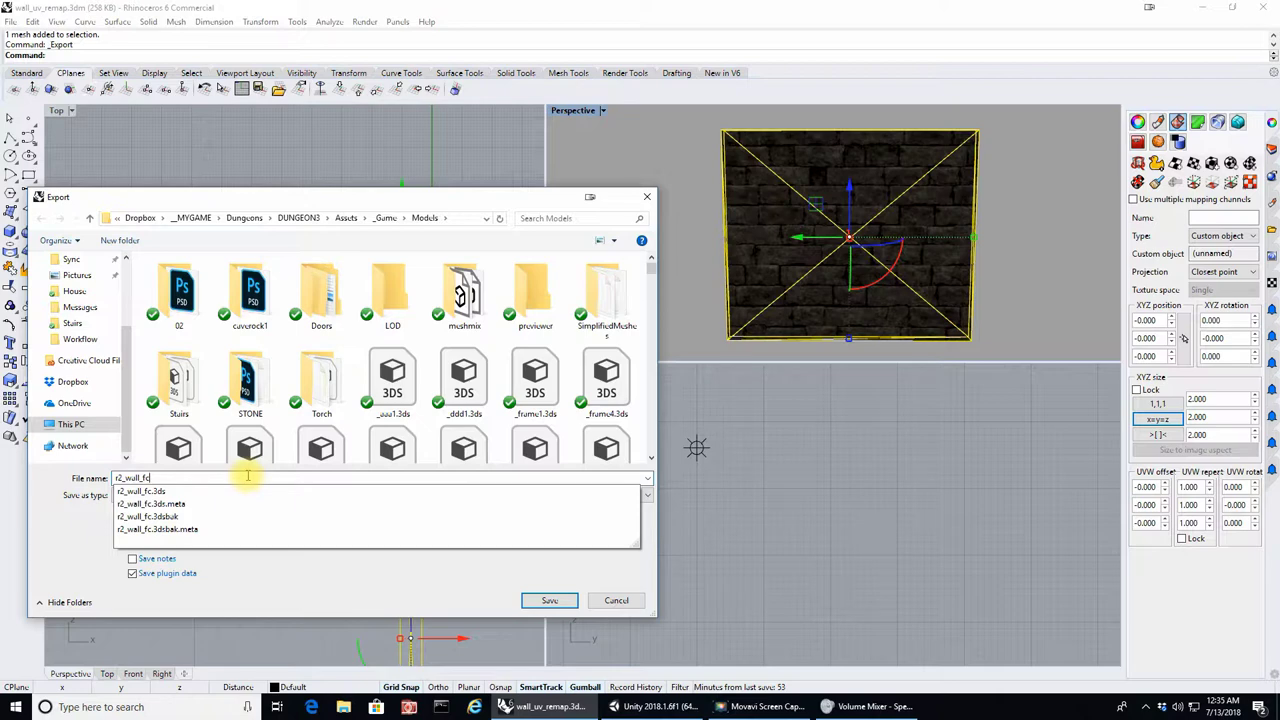
pyautogui.press('Return')
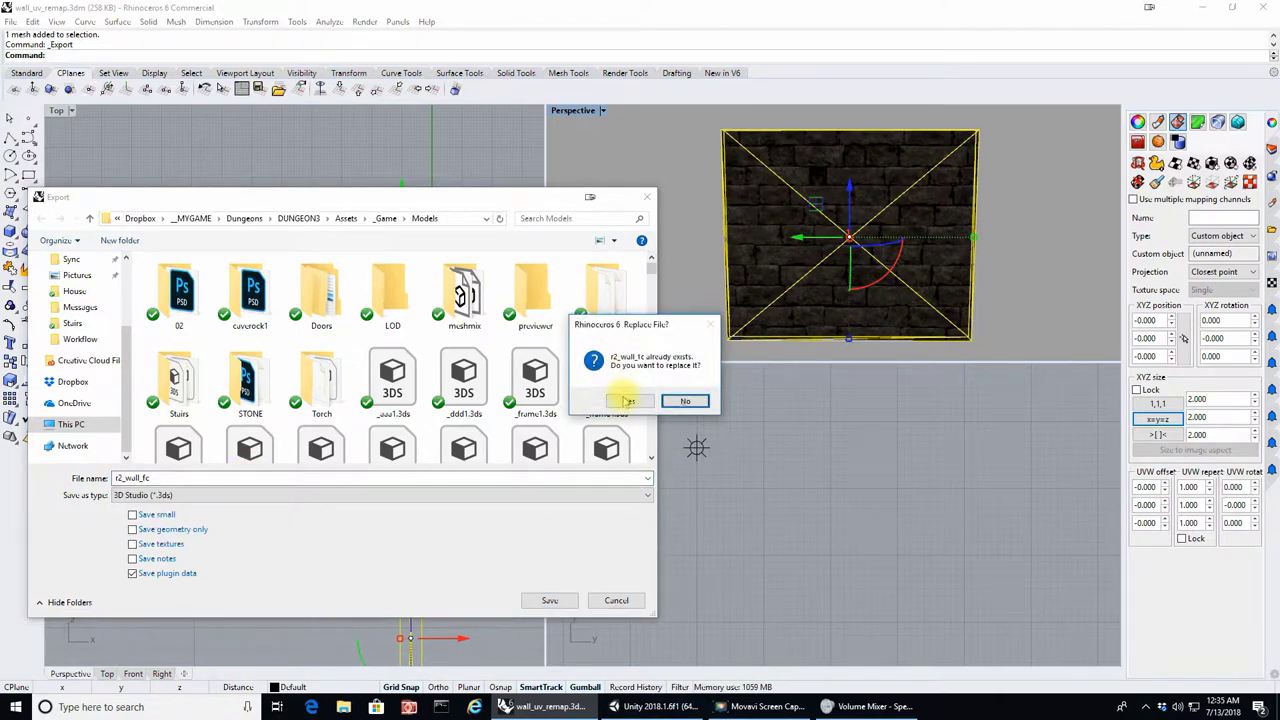
pyautogui.click(626, 402)
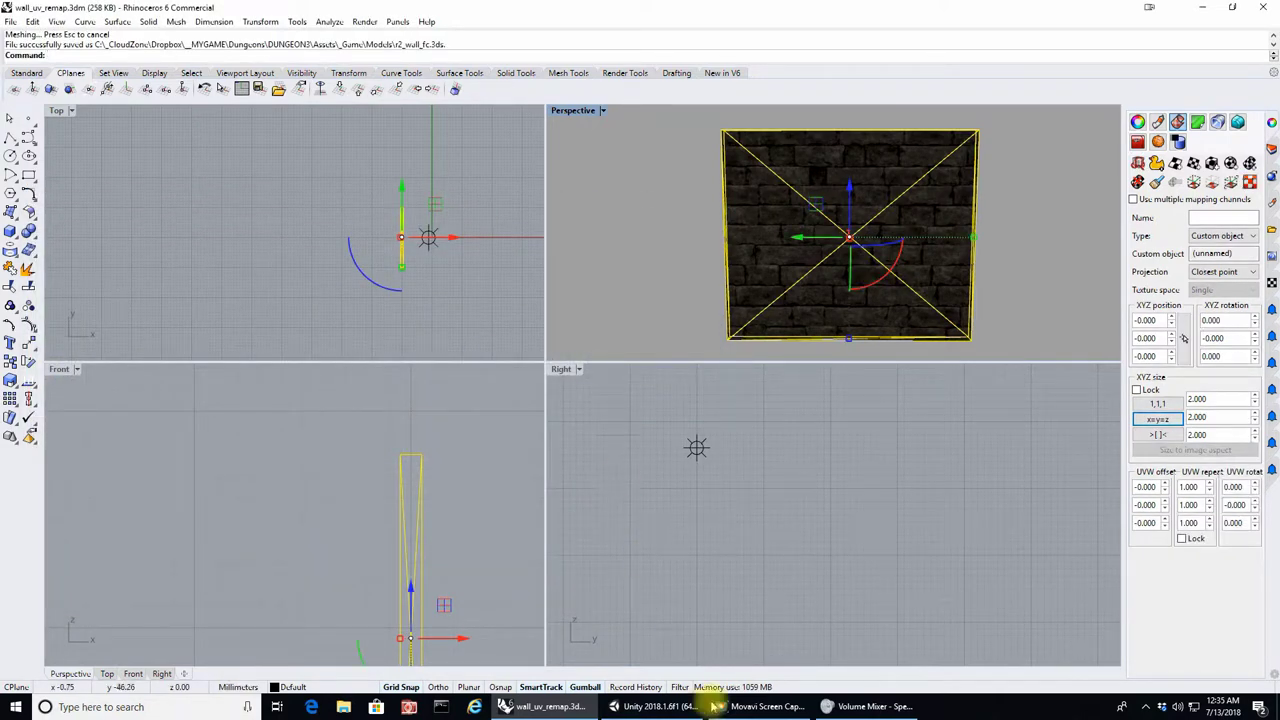
pyautogui.click(660, 707)
# Orbit and zoom the Unity Scene view to inspect the reimported brick wall head-on and at angles
pyautogui.moveTo(663, 423); pyautogui.dragTo(580, 443, button='right')
pyautogui.scroll(-5, 686, 363)
pyautogui.scroll(8, 580, 447)
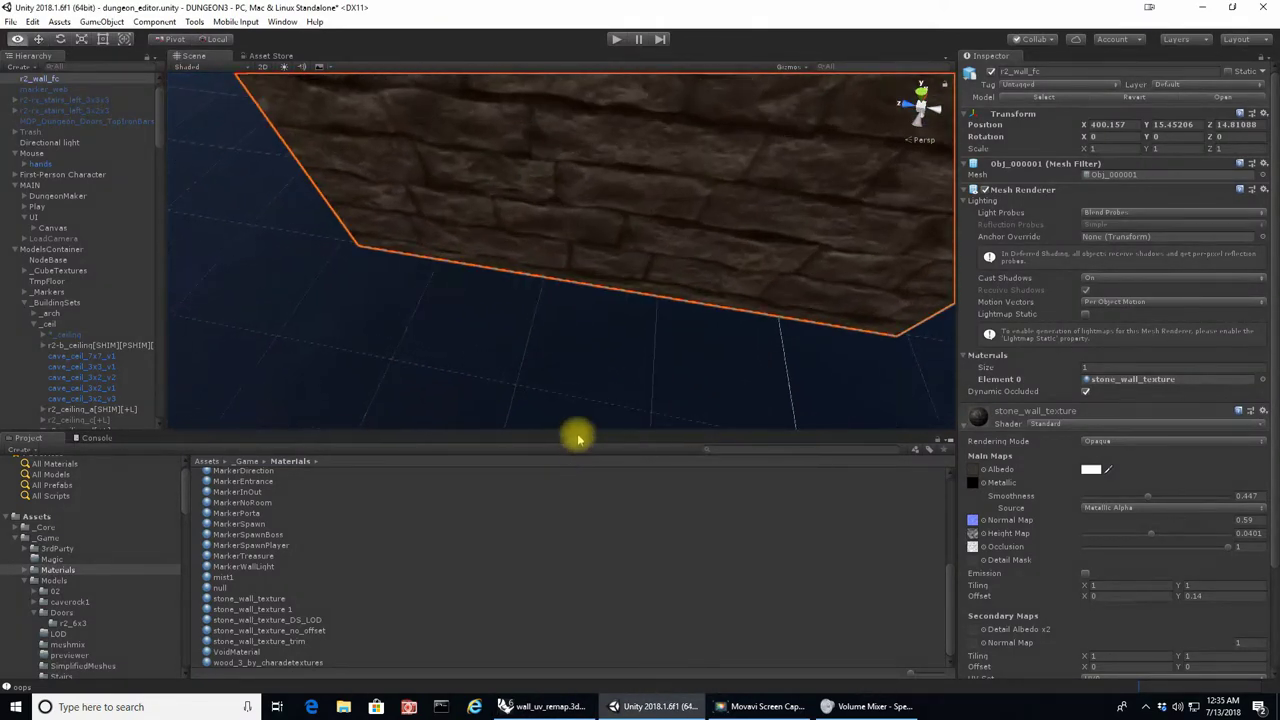
pyautogui.moveTo(637, 228); pyautogui.dragTo(775, 211, button='right')
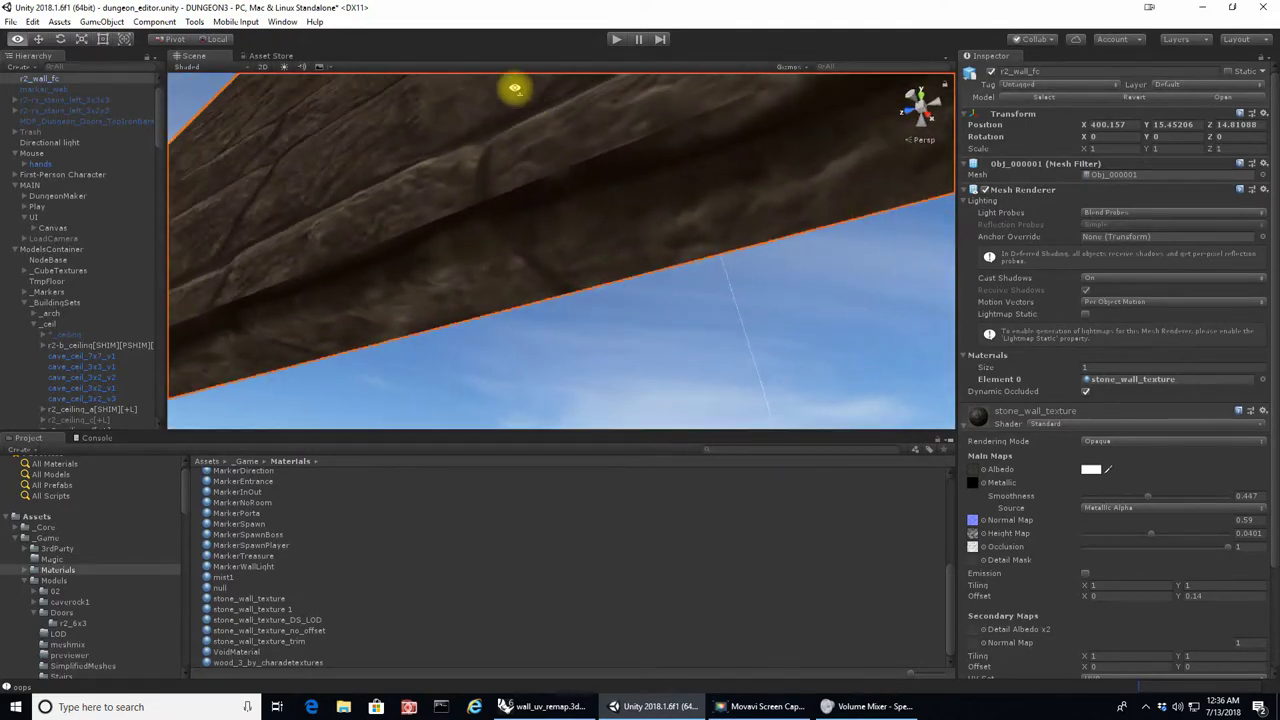
pyautogui.moveTo(166, 100); pyautogui.dragTo(128, 282, button='right')
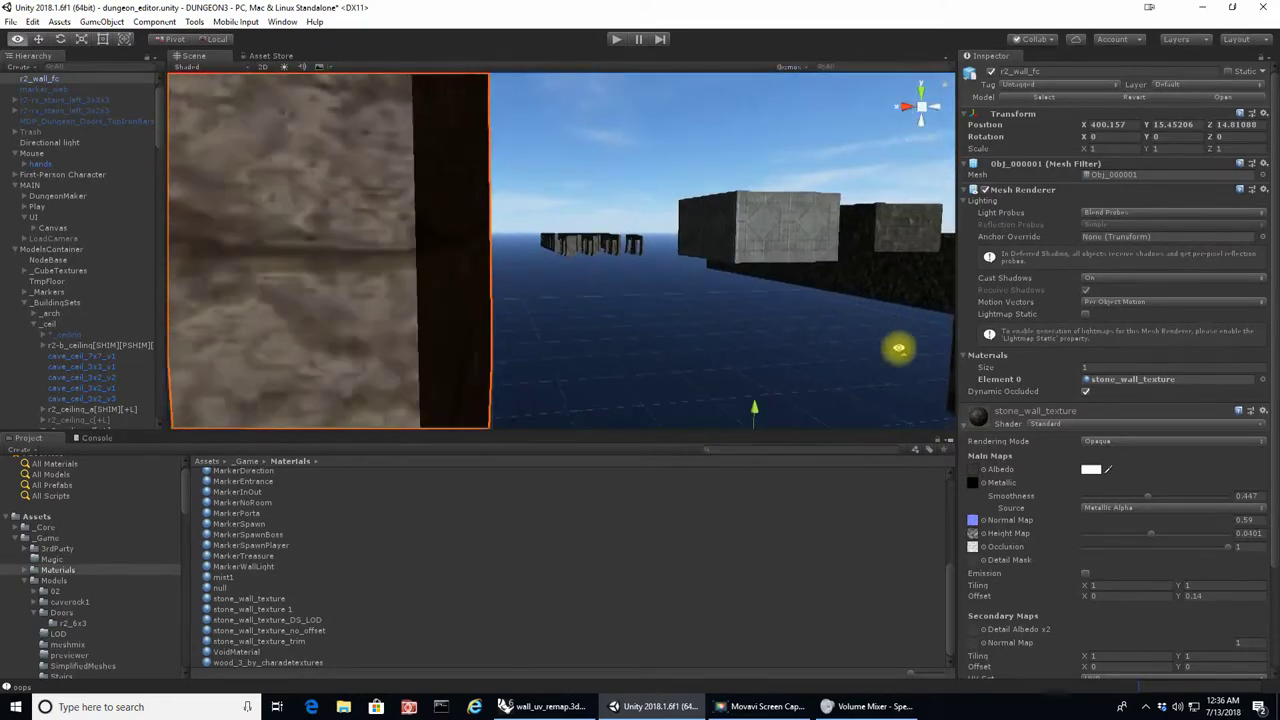
pyautogui.keyDown('alt'); pyautogui.moveTo(898, 348); pyautogui.dragTo(1160, 342); pyautogui.keyUp('alt')
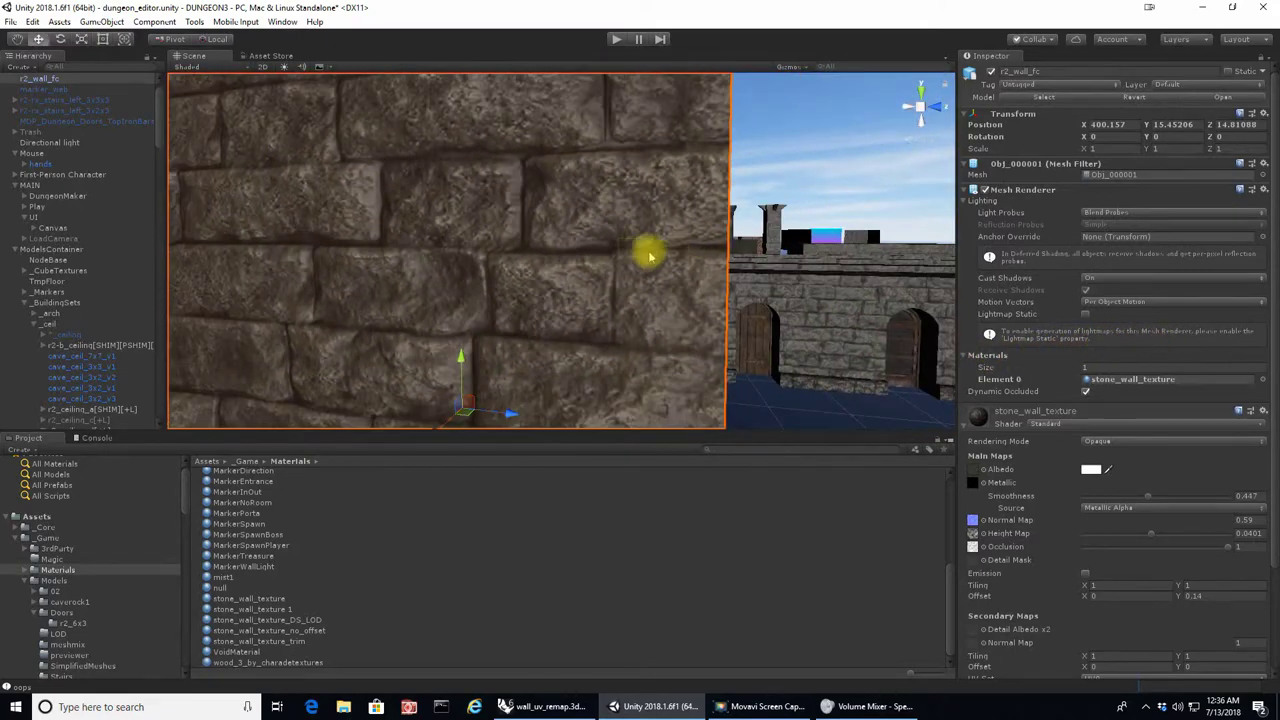
pyautogui.keyDown('alt'); pyautogui.moveTo(800, 335); pyautogui.dragTo(702, 328); pyautogui.keyUp('alt')
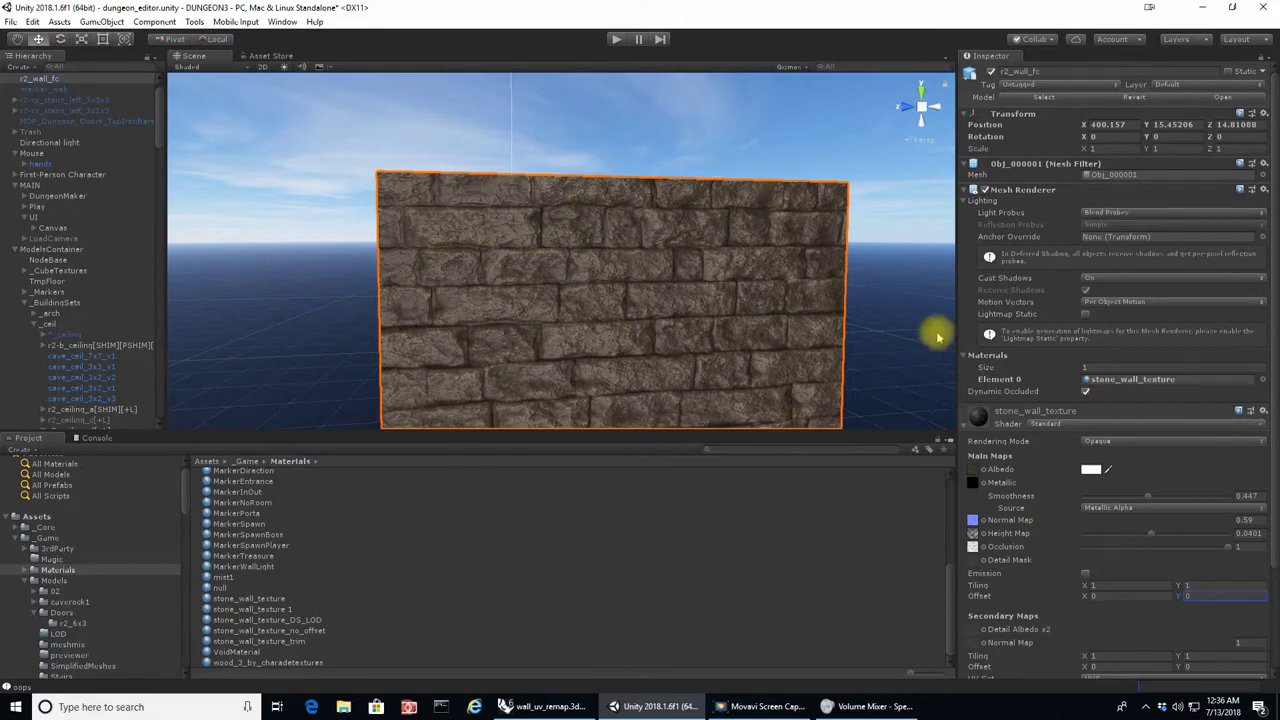
pyautogui.keyDown('alt'); pyautogui.moveTo(886, 191); pyautogui.dragTo(882, 221); pyautogui.keyUp('alt')
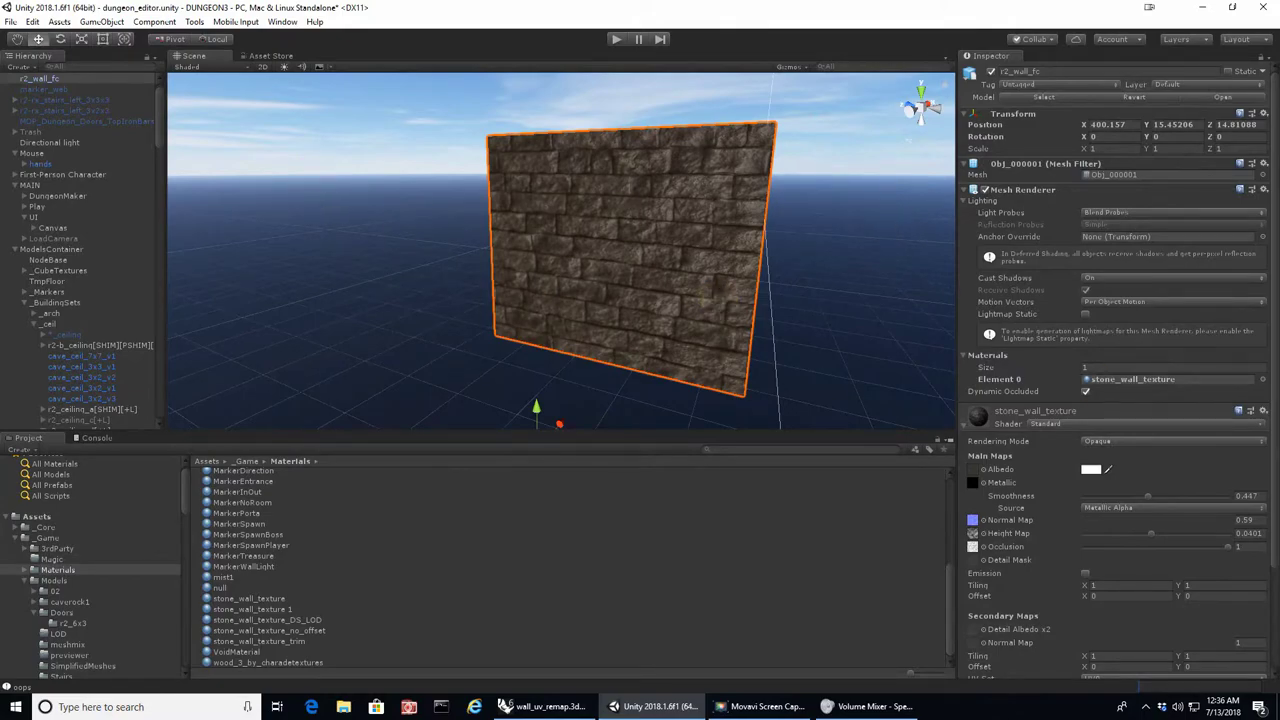